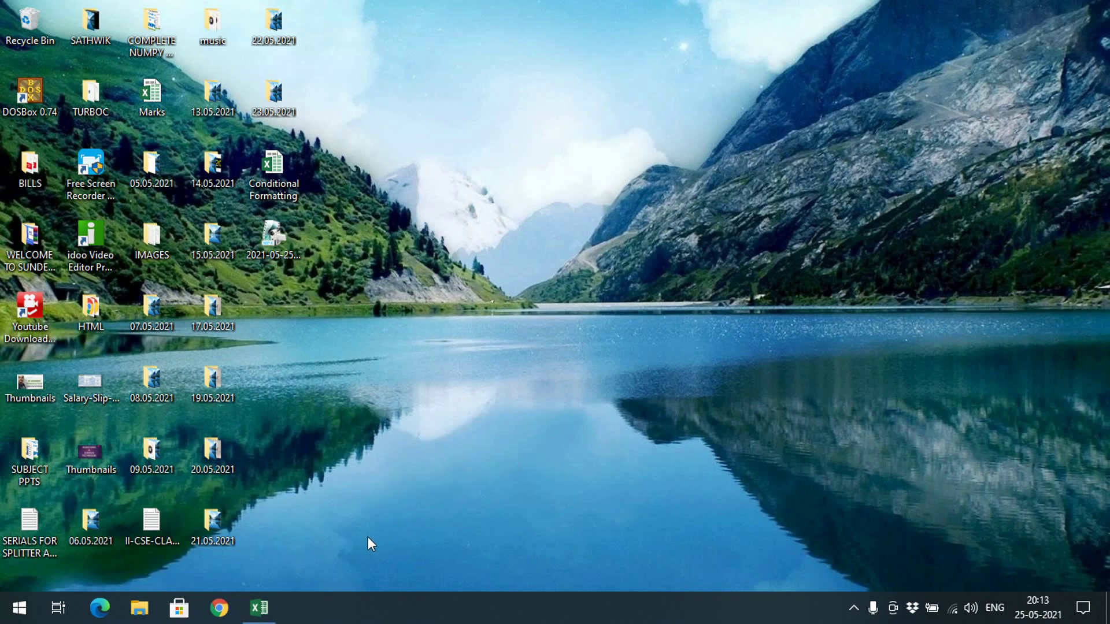
Switch to the Conditional Formatting workbook in Excel and enter the heading "Percentage" in cell H1.
click(277, 617)
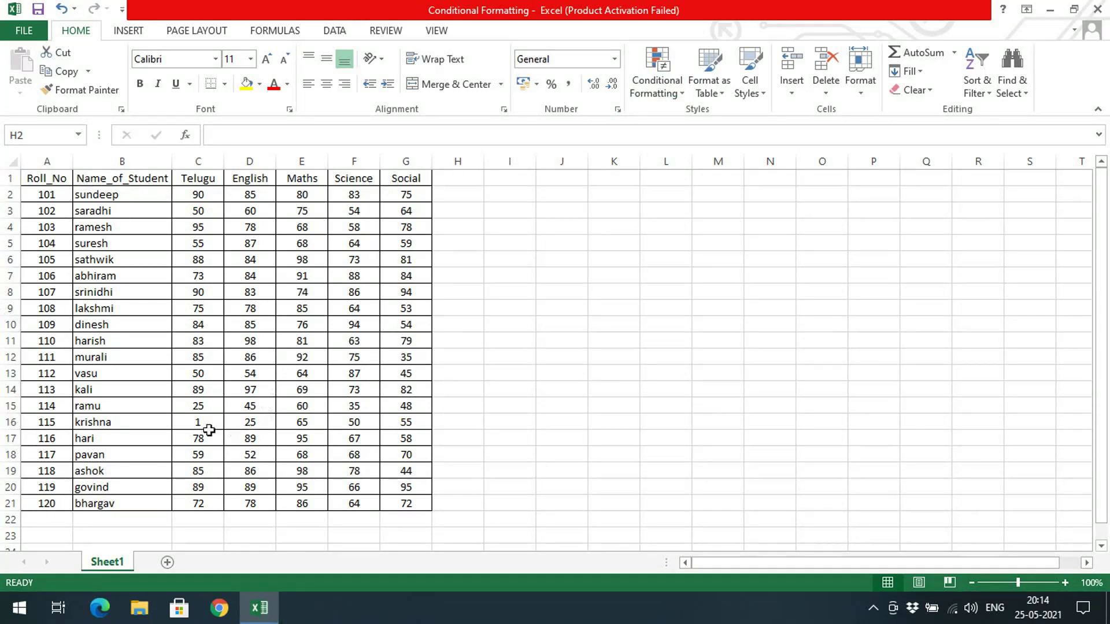
click(464, 181)
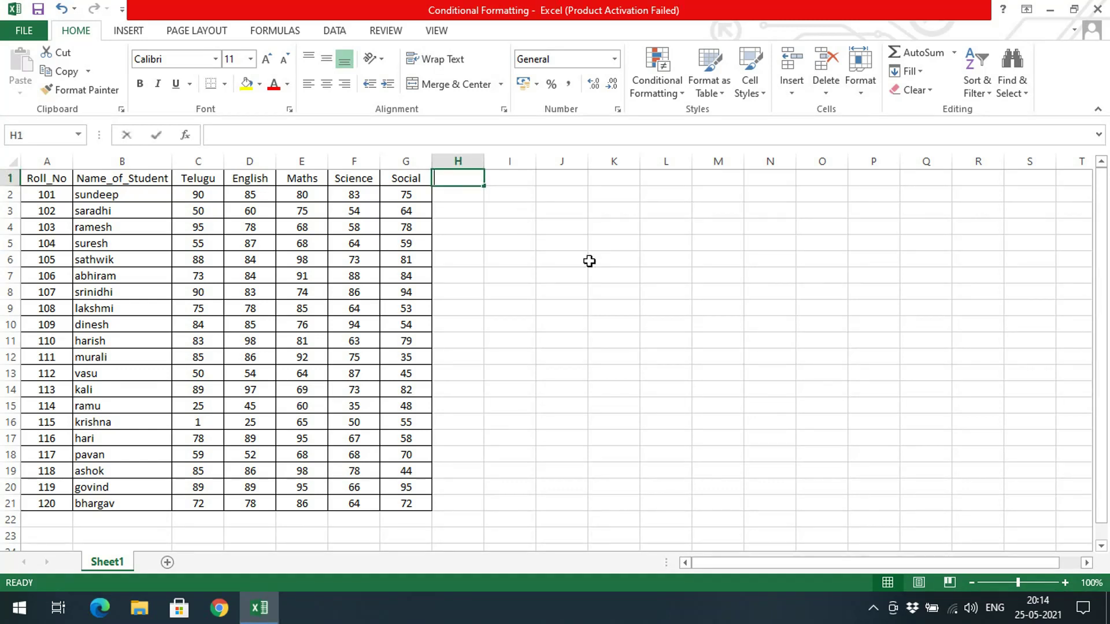
text(Percen)
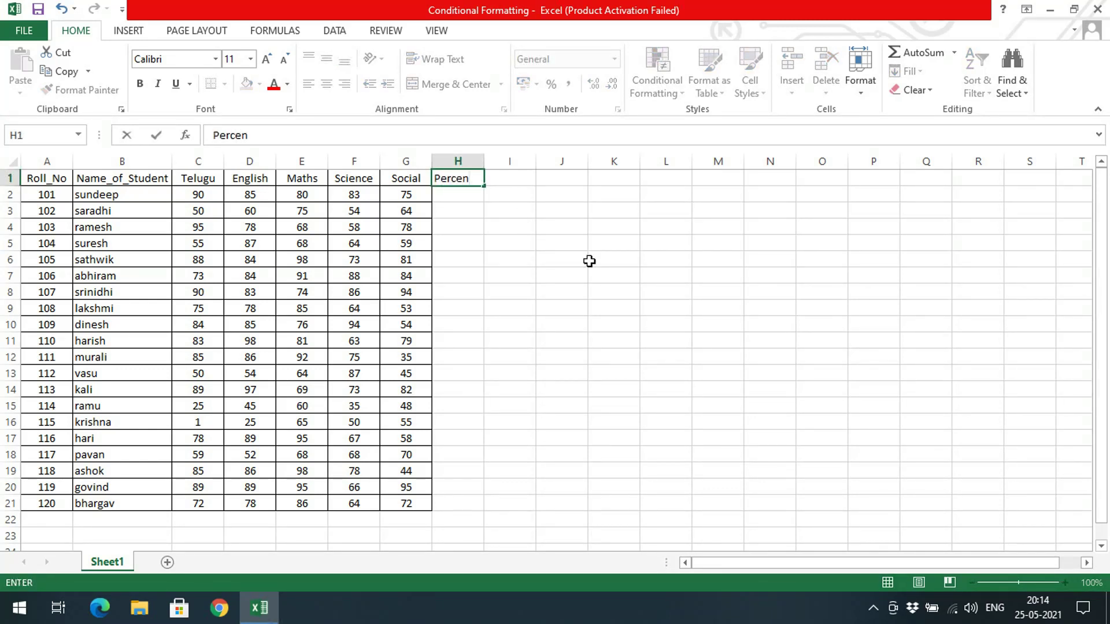
text(tage)
key(Return)
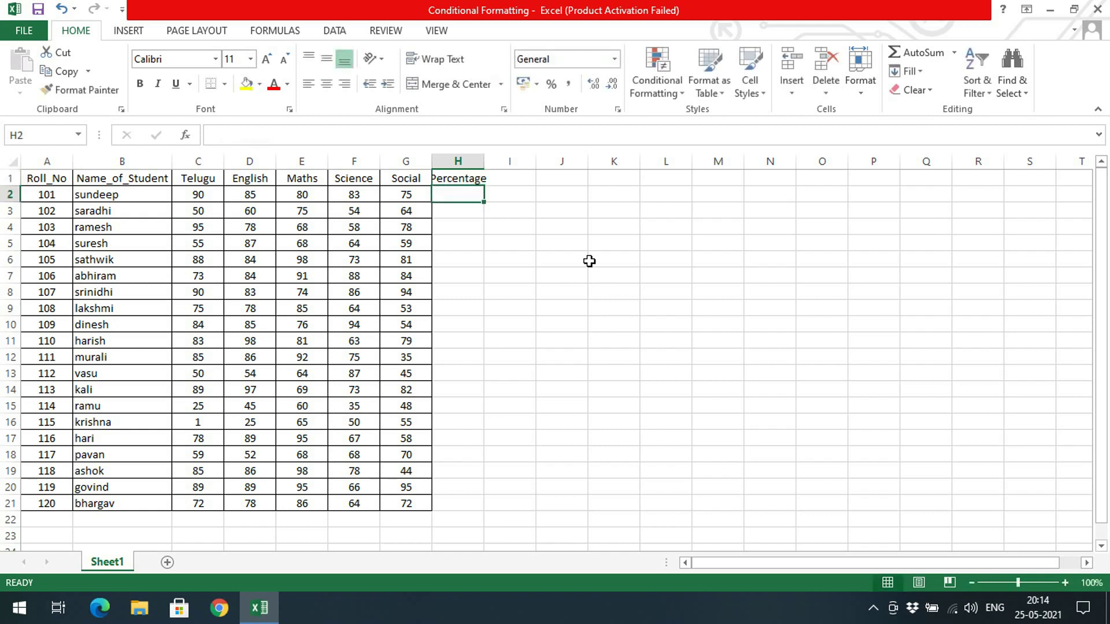
Calculate the first student's percentage in H2 with the formula =(sum(C2:G2)*100)/500.
text(=)
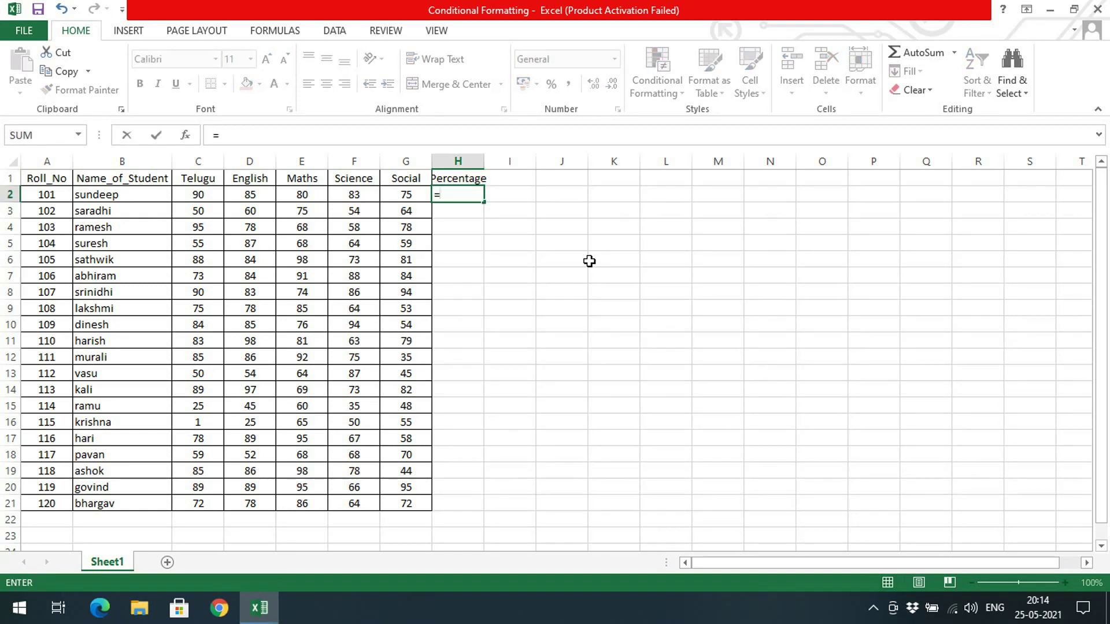
text((sum()
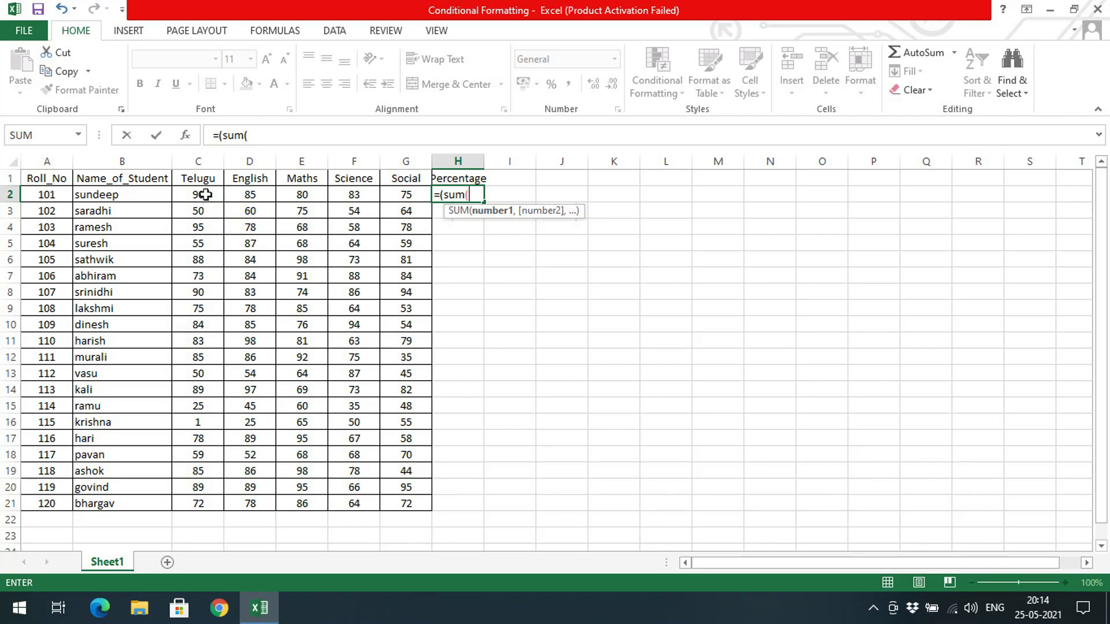
drag(206, 194, 391, 194)
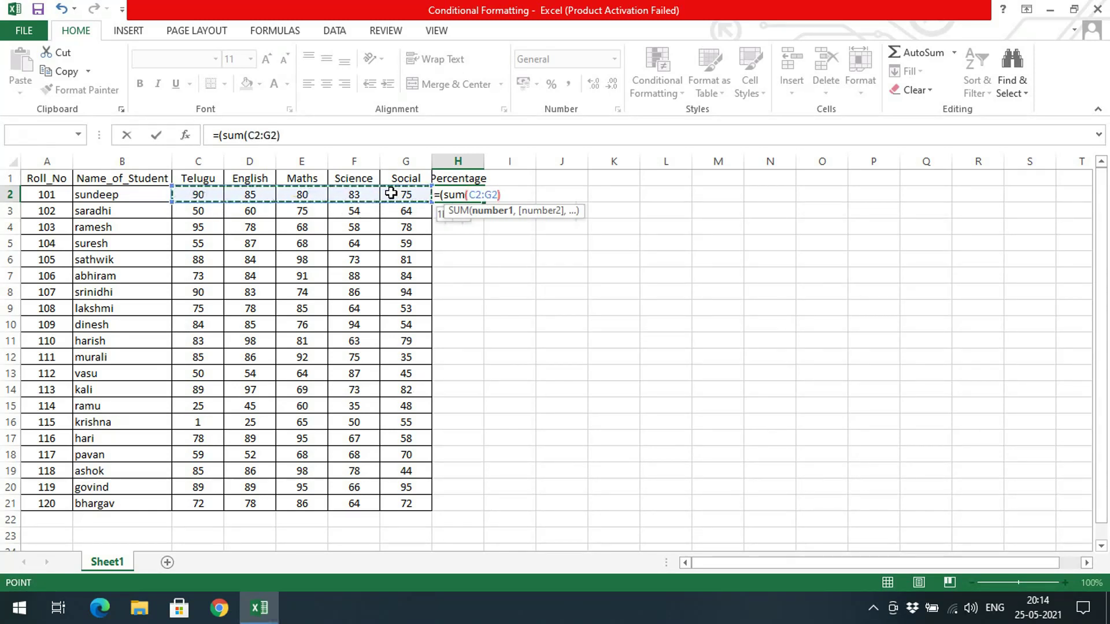
text()*100))
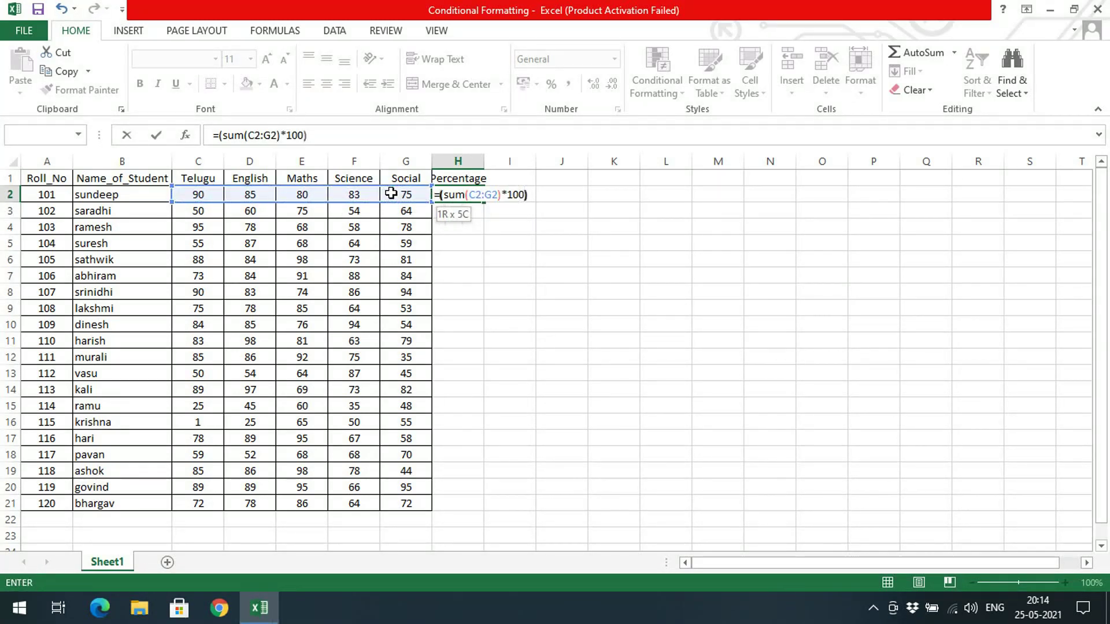
text(/500)
key(Return)
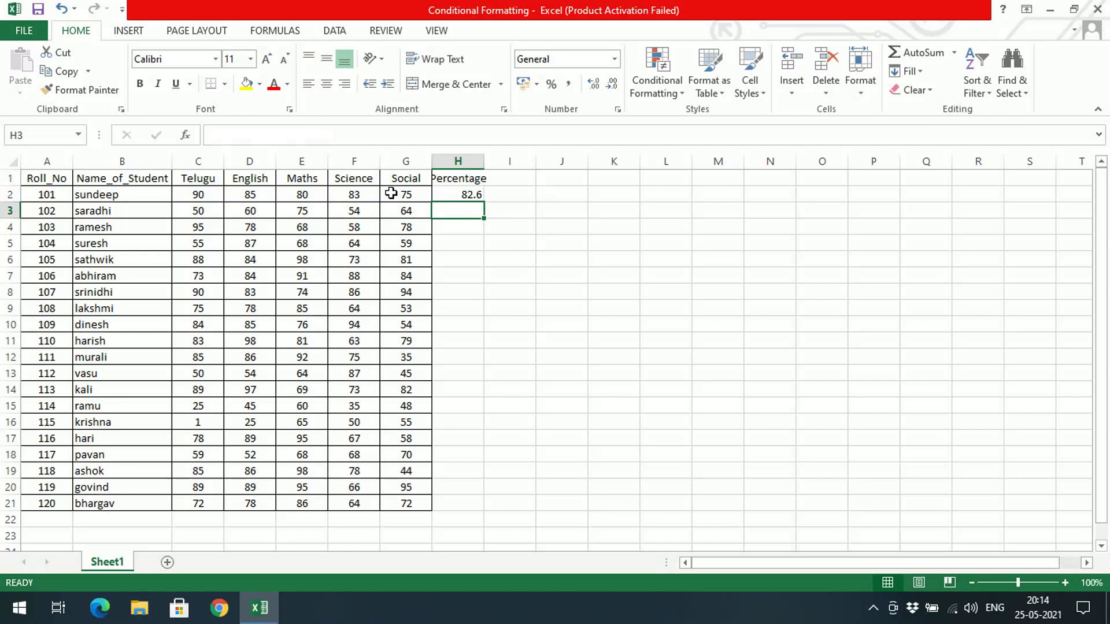
Fill the percentage formula from H2 down to H21 and center the values horizontally.
click(474, 198)
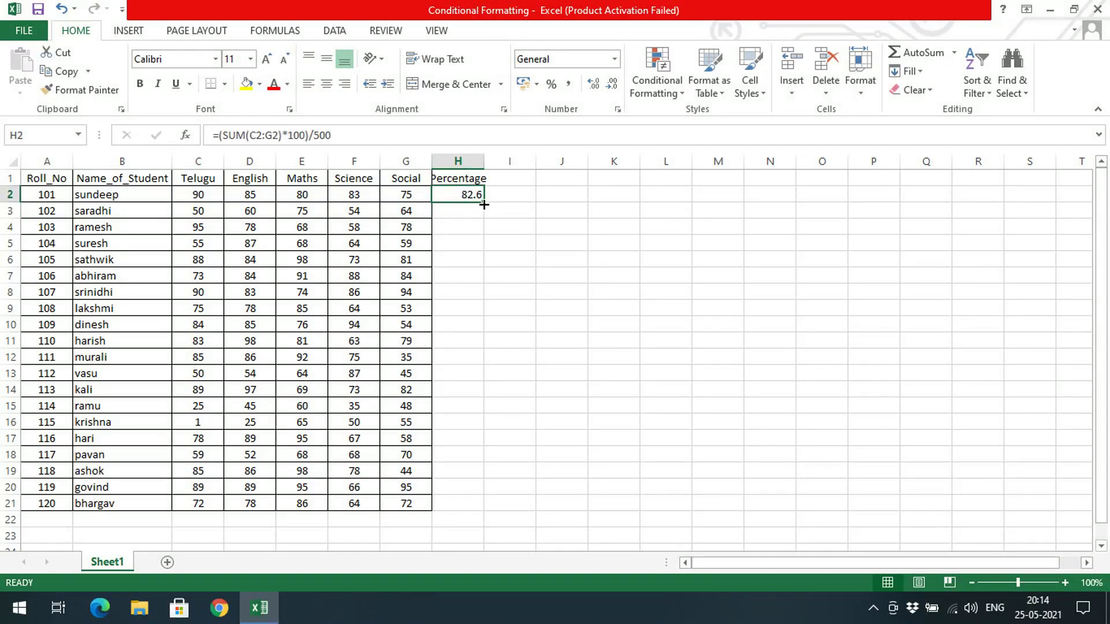
double_click(484, 204)
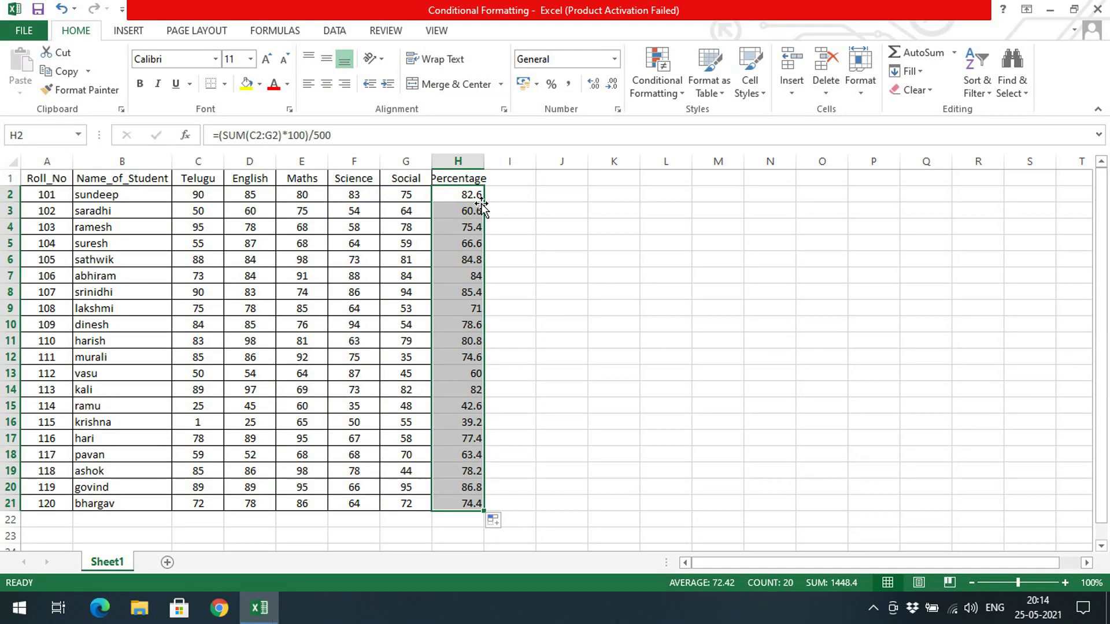
click(686, 353)
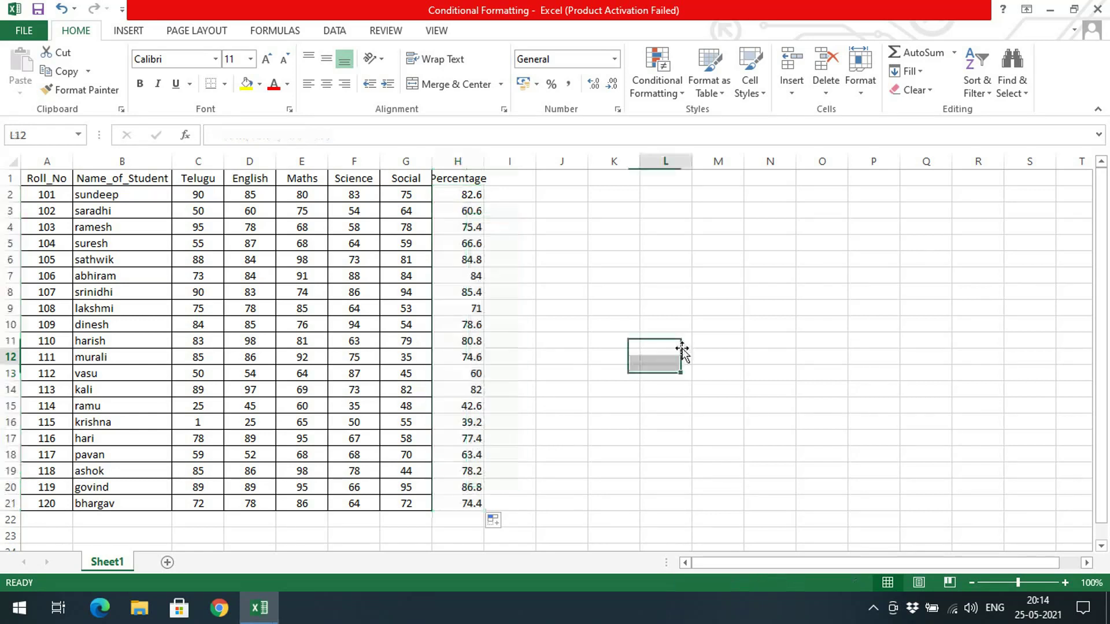
drag(457, 196, 470, 503)
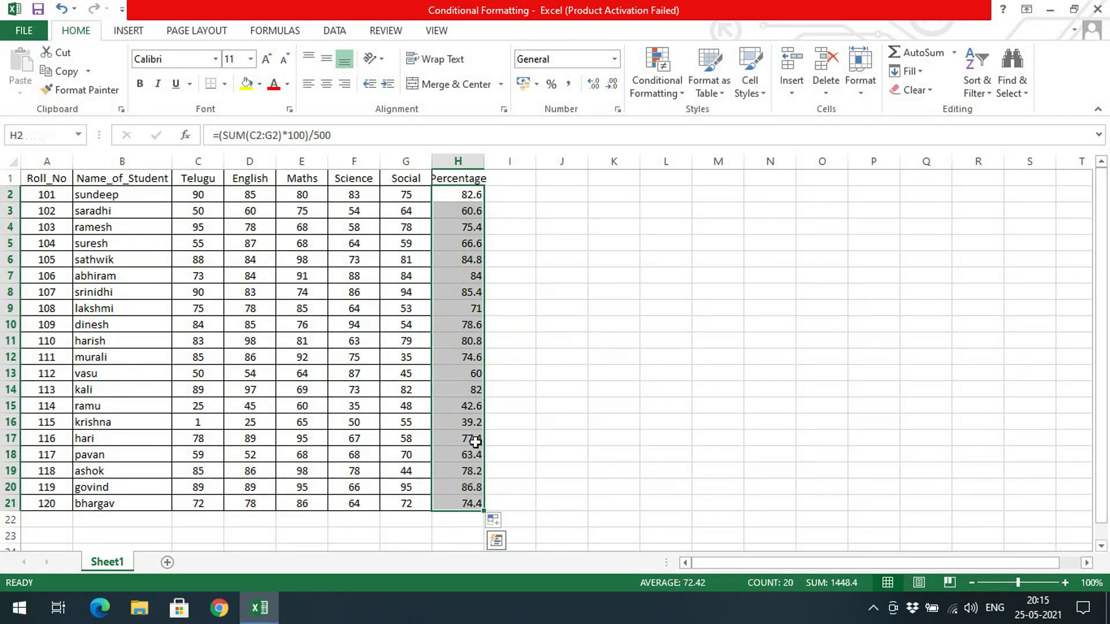
click(327, 84)
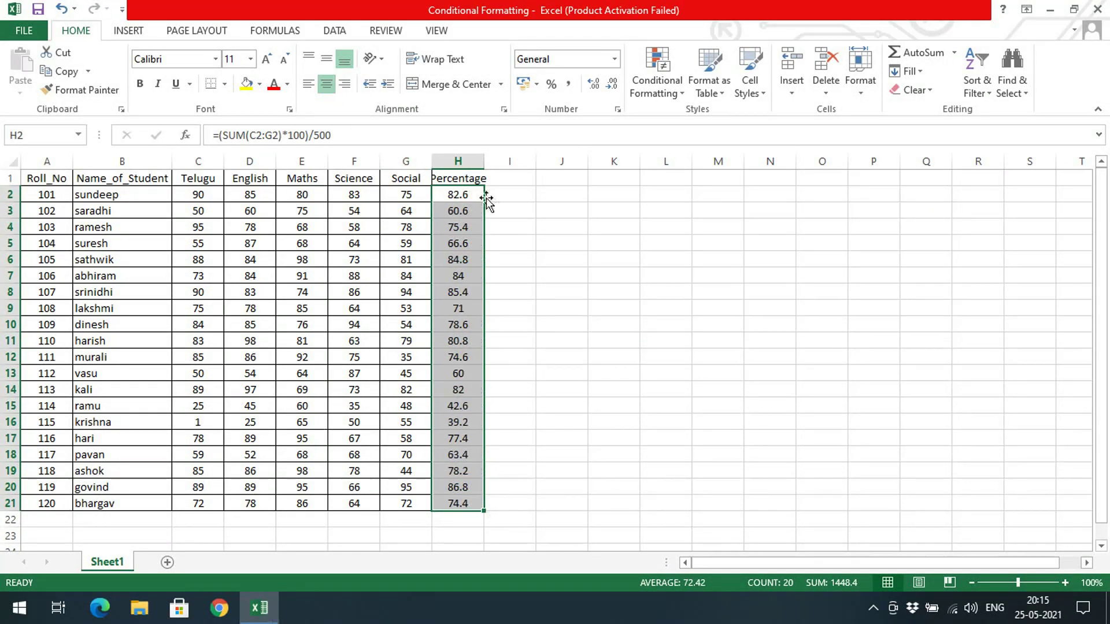
Apply All Borders to the Percentage column H1:H21 and autofit the column's width to its contents.
click(469, 176)
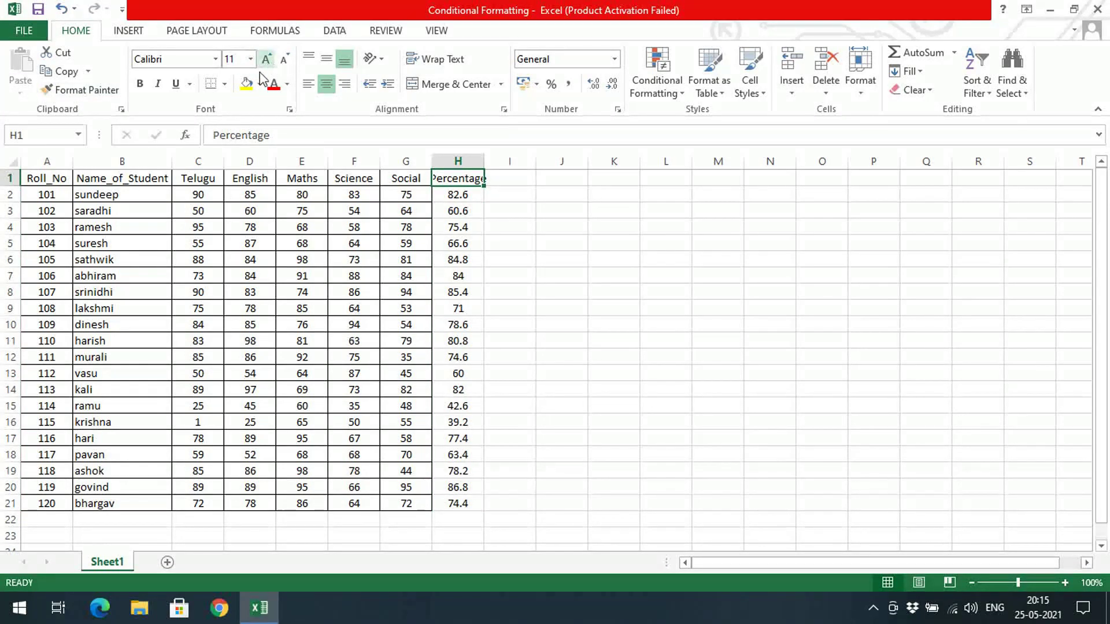
click(225, 84)
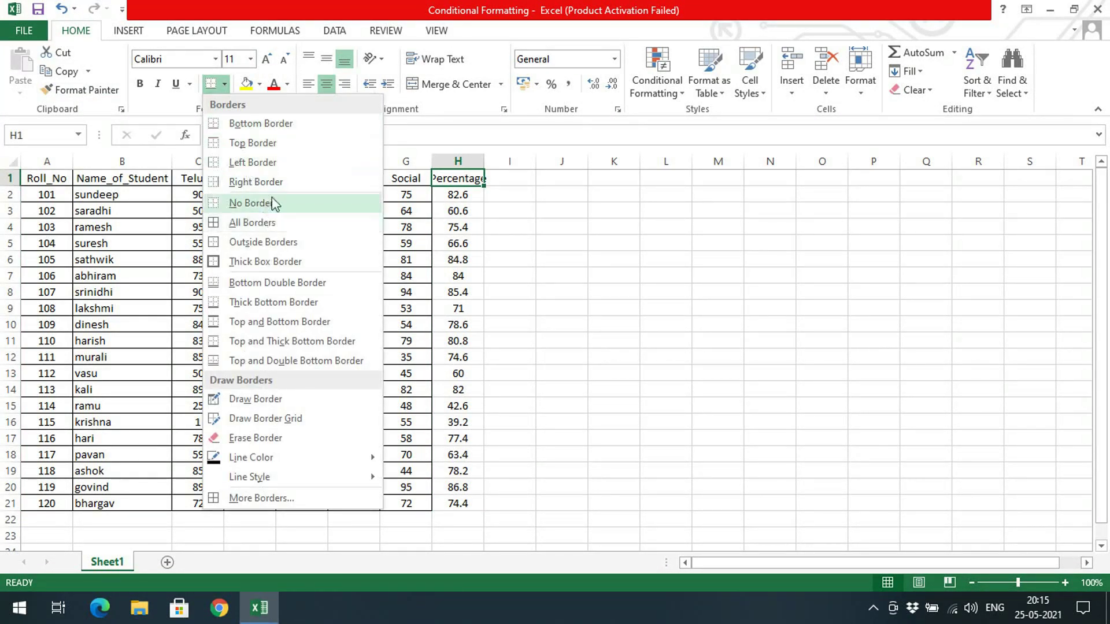
click(278, 224)
drag(477, 179, 456, 504)
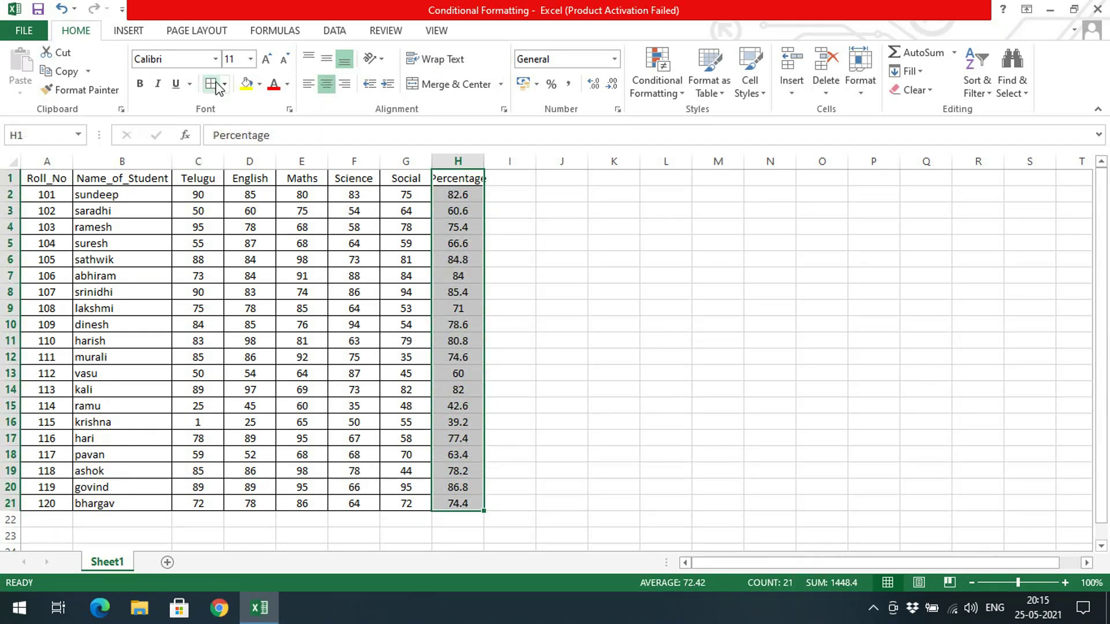
double_click(485, 161)
click(571, 243)
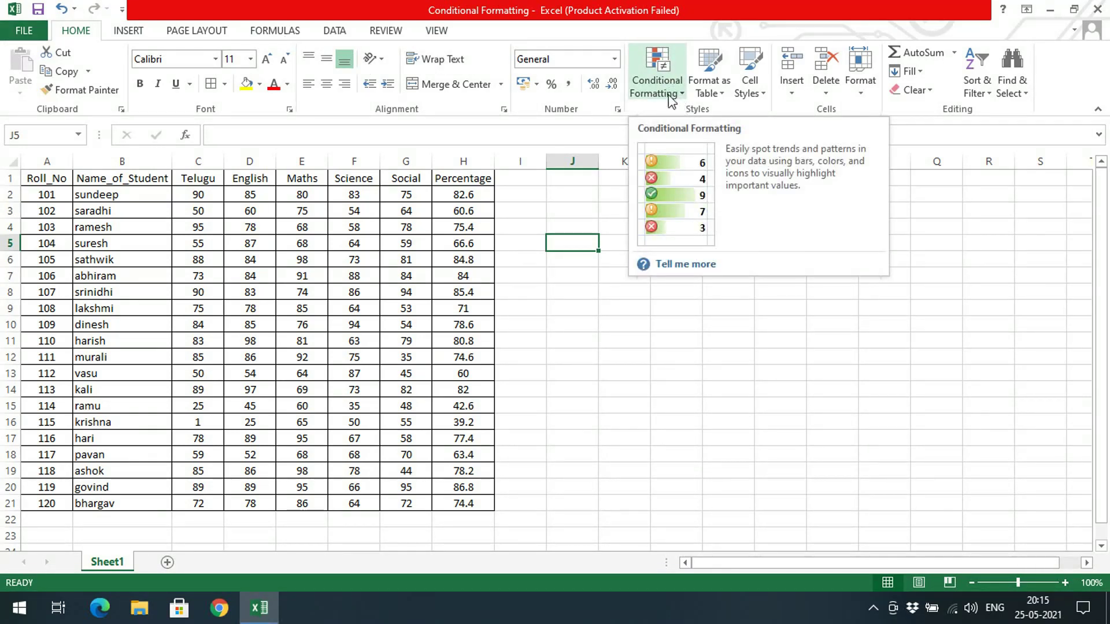
Add a Greater Than conditional formatting rule to H2:H21 for values above 75, using Yellow Fill with Dark Yellow Text.
drag(462, 195, 462, 508)
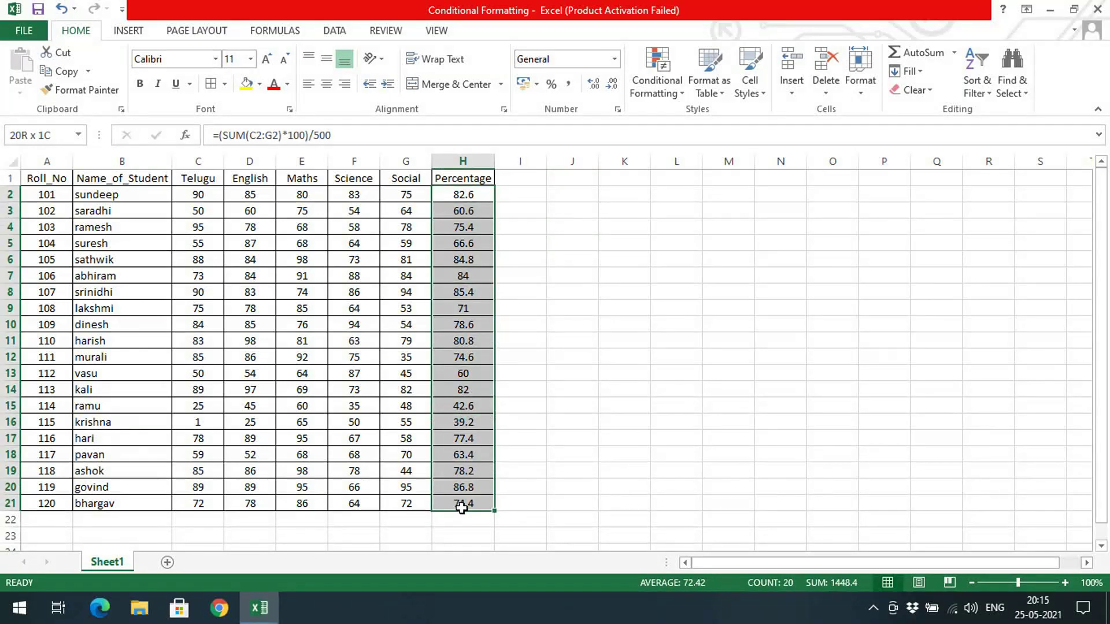
click(675, 94)
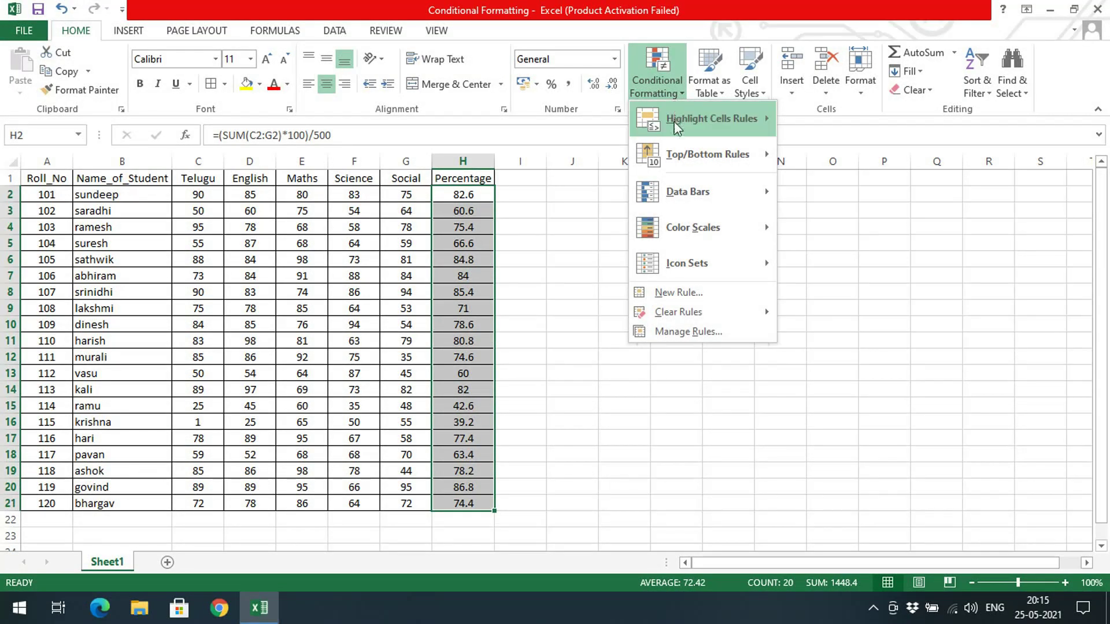
mouse_move(674, 120)
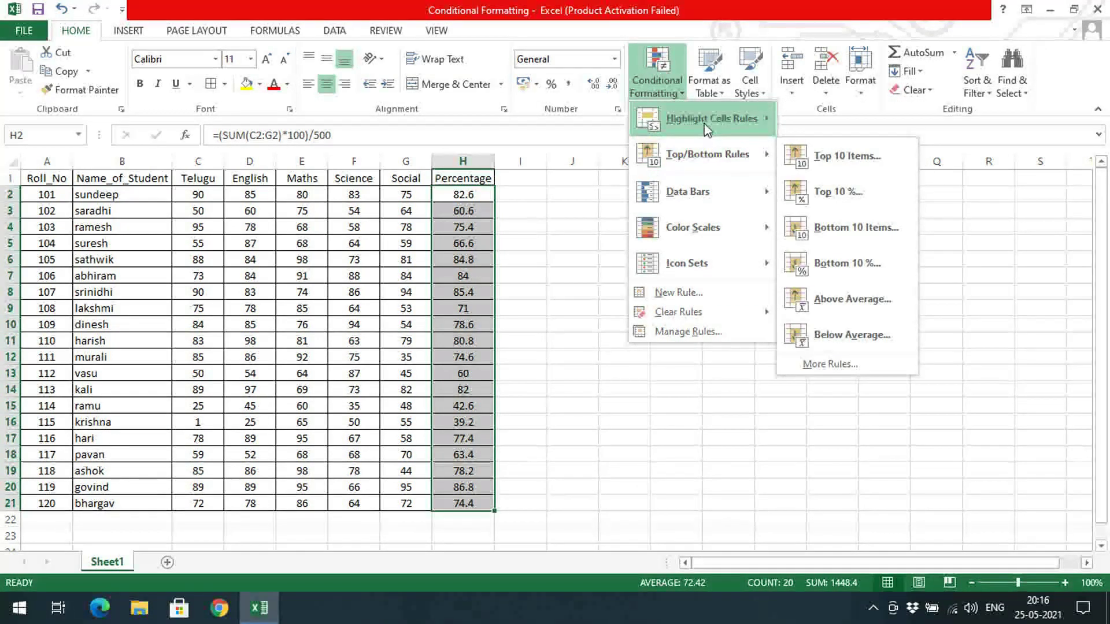
click(827, 129)
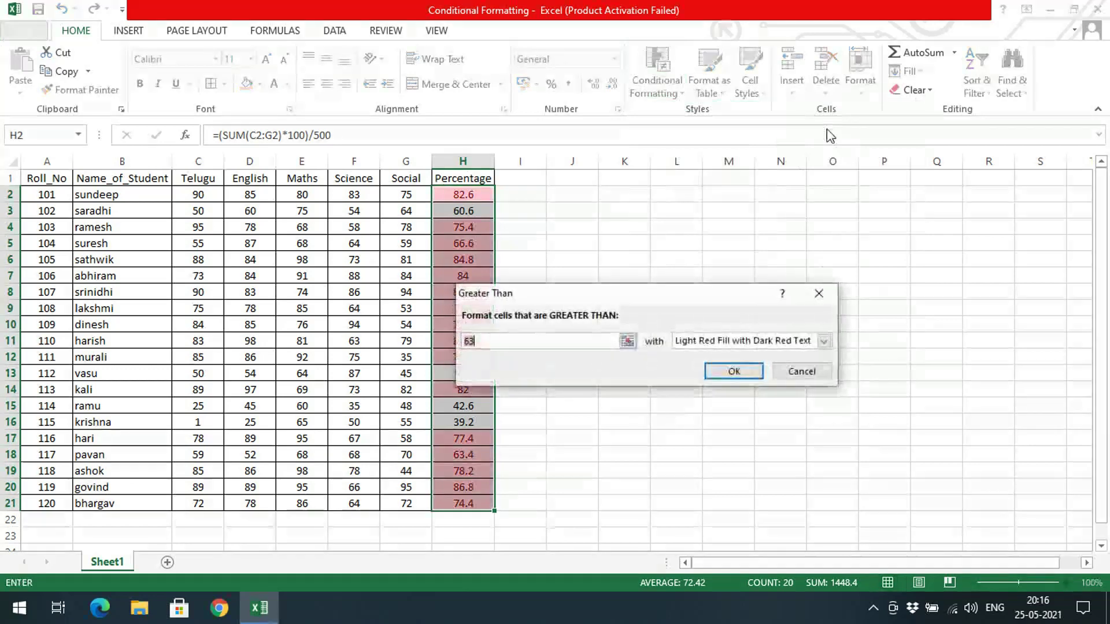
drag(598, 296, 740, 237)
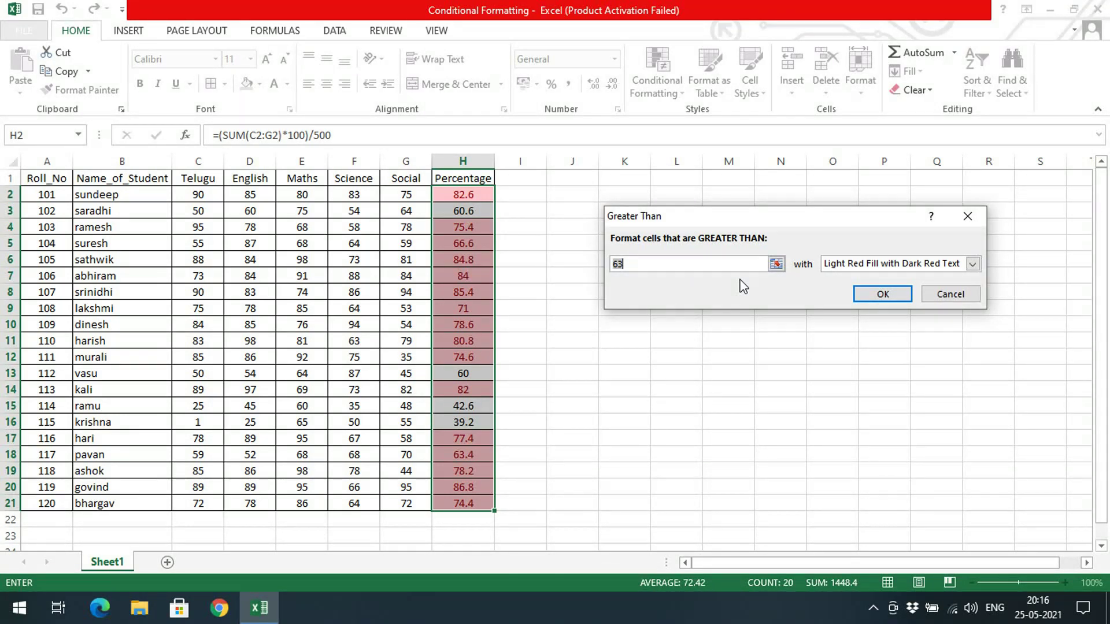
text(75)
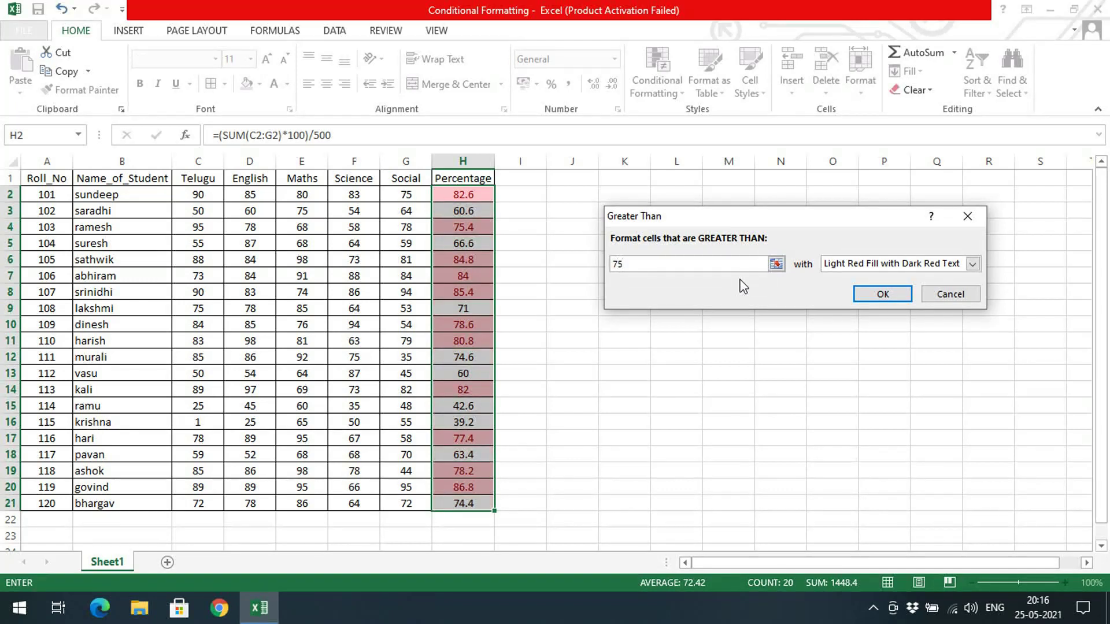
click(841, 265)
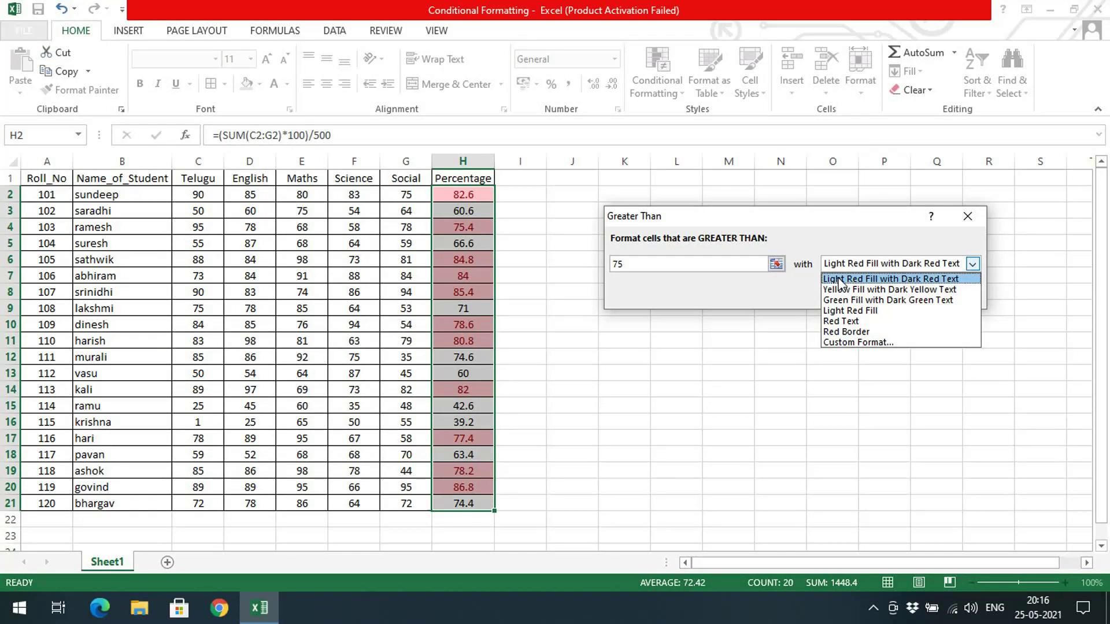
click(888, 289)
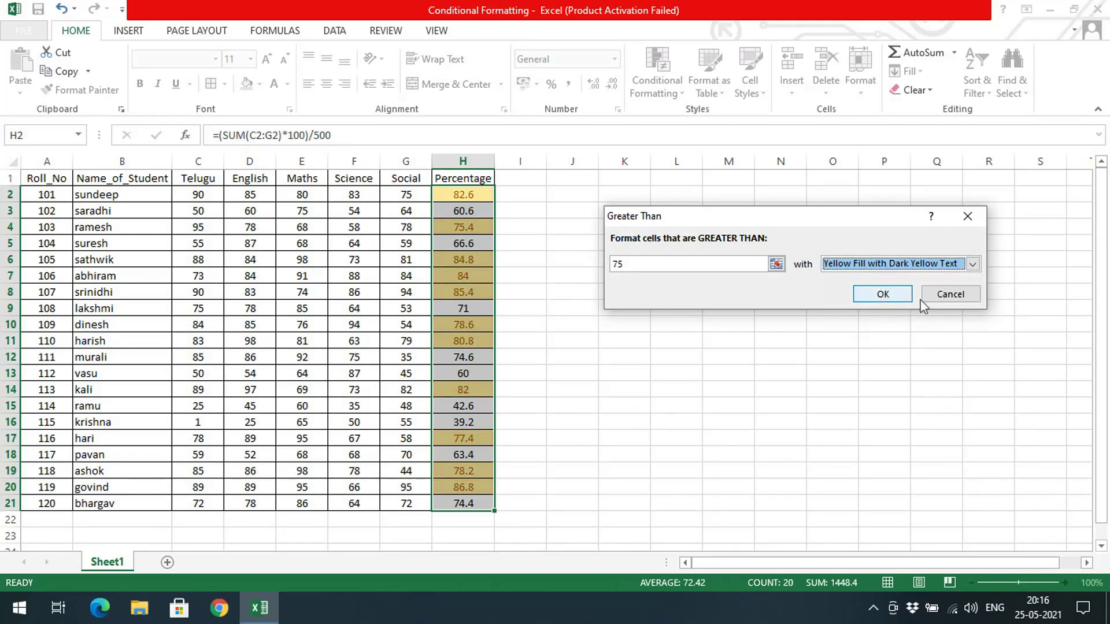
click(886, 295)
click(784, 310)
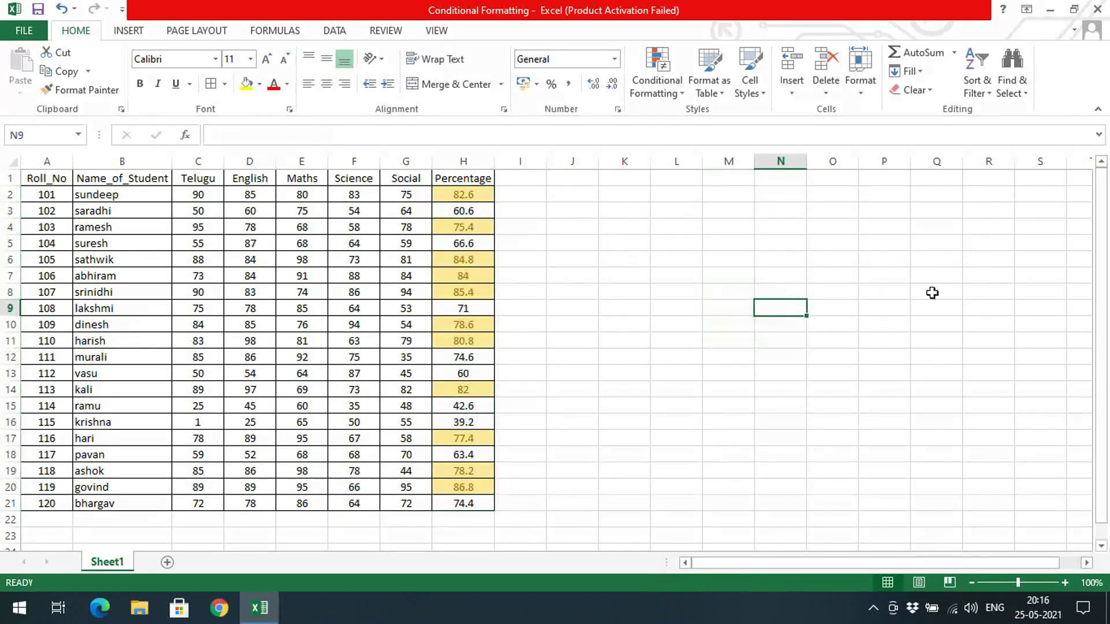
Examine the individual percentages in column H to compare the highlighted and unhighlighted cells with the 75 threshold.
click(468, 198)
click(465, 210)
click(465, 226)
click(465, 243)
click(465, 259)
click(467, 277)
click(465, 292)
click(466, 308)
click(469, 325)
click(470, 340)
click(470, 357)
click(472, 373)
click(478, 389)
click(474, 373)
click(472, 357)
click(470, 340)
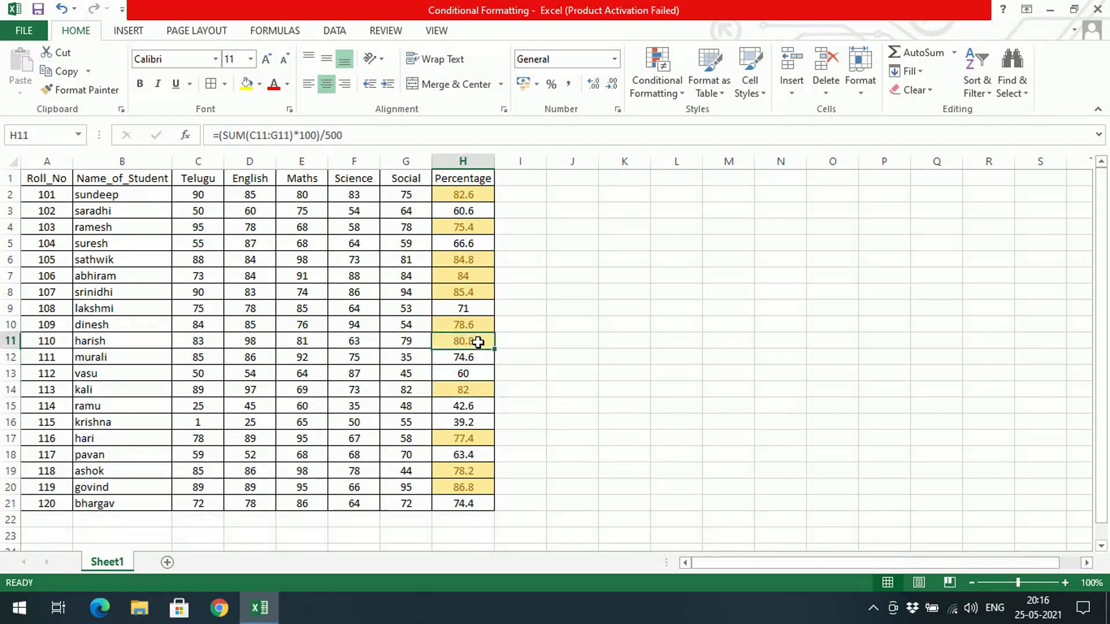
click(469, 325)
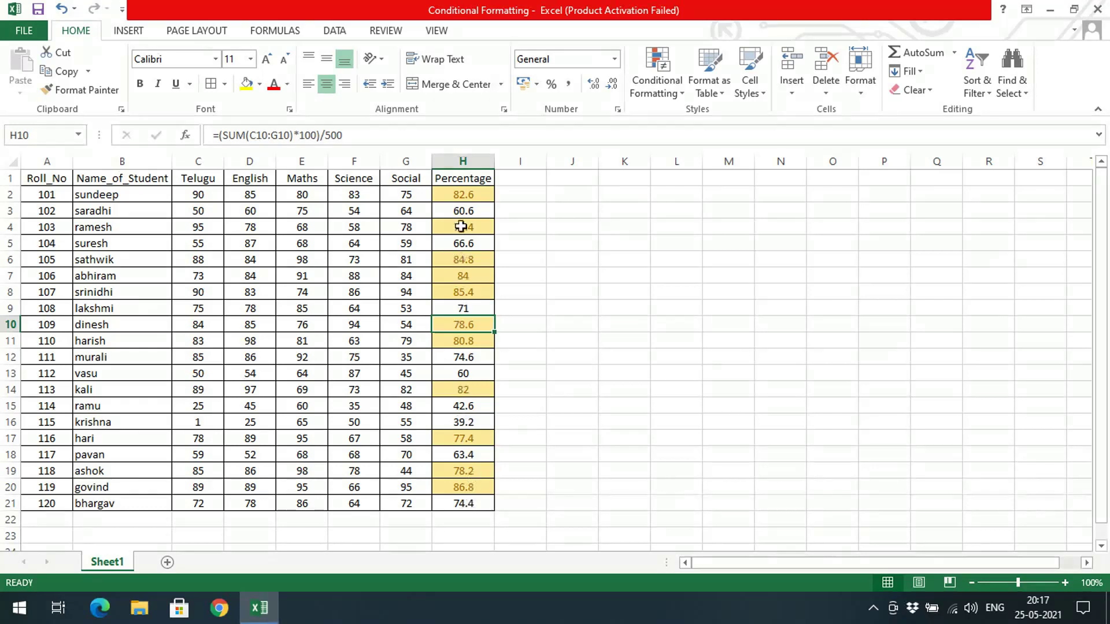
Add a Less Than conditional formatting rule to H2:H21 for values below 60, using Green Fill with Dark Green Text.
drag(475, 191, 468, 505)
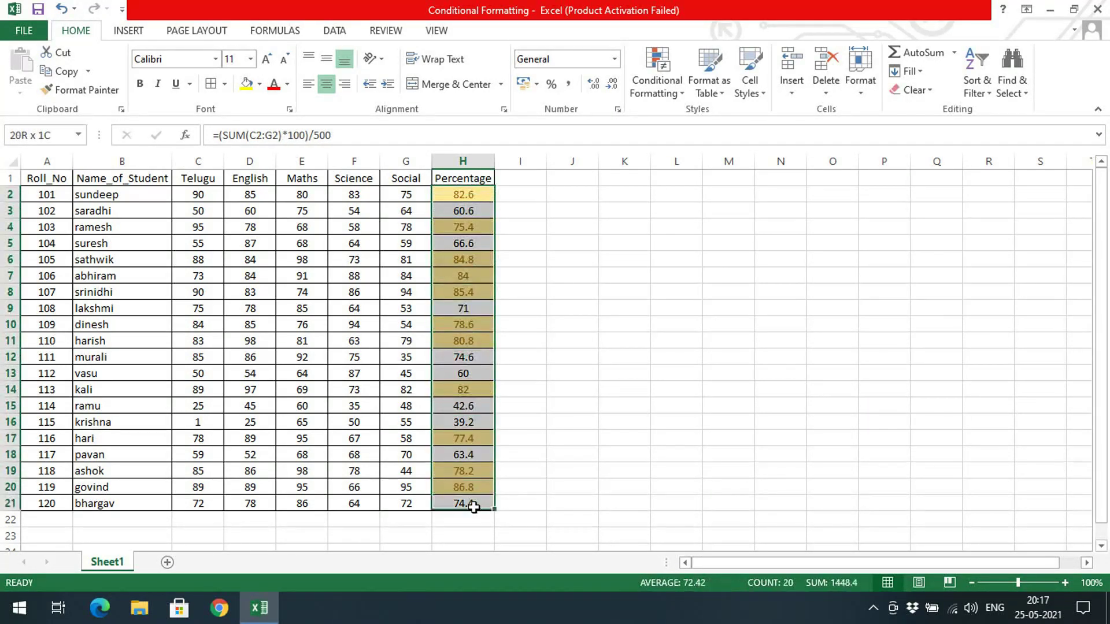
click(658, 87)
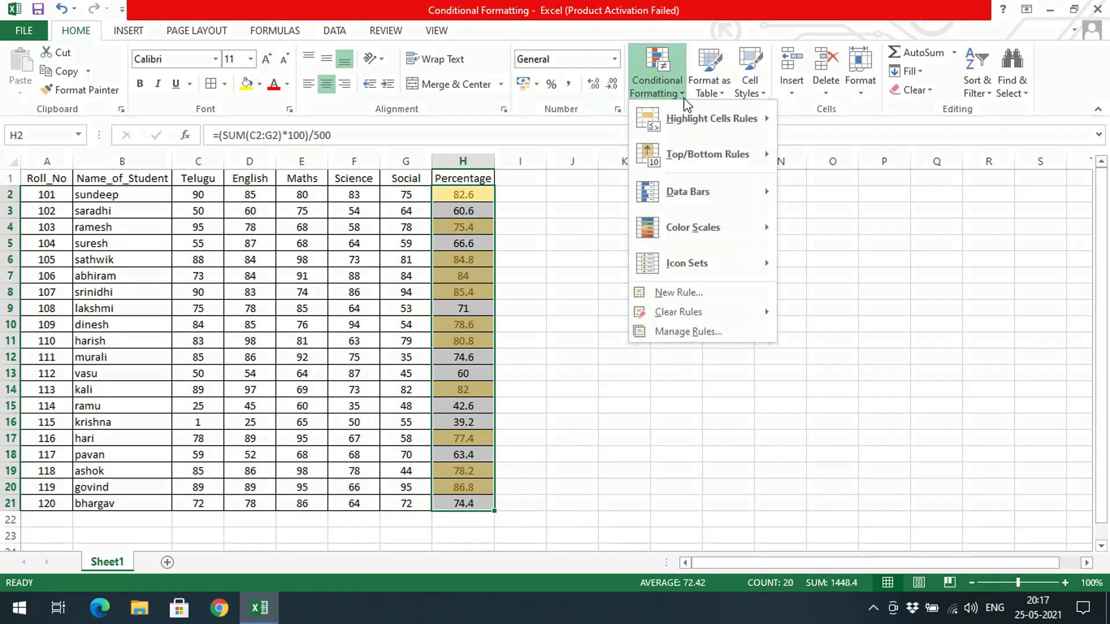
mouse_move(711, 133)
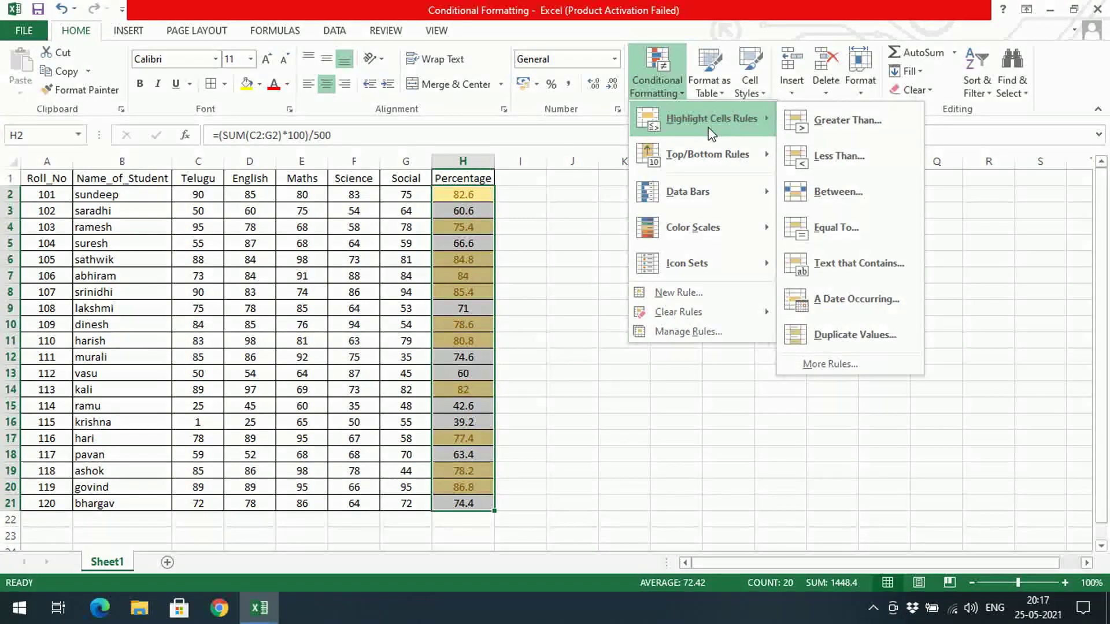
click(809, 165)
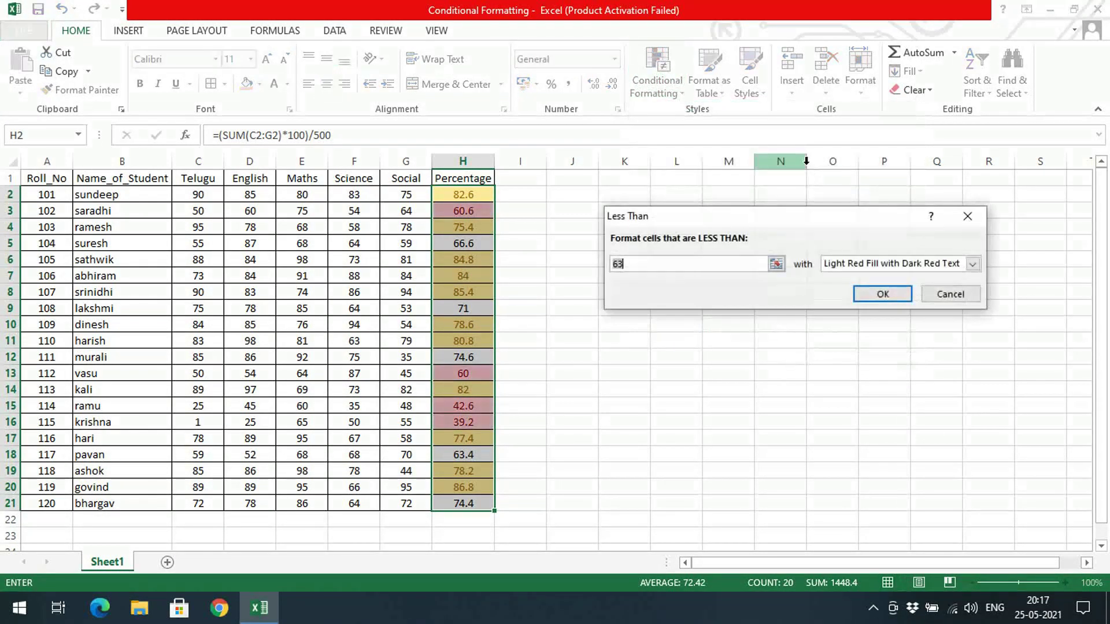
key(BackSpace)
text(0)
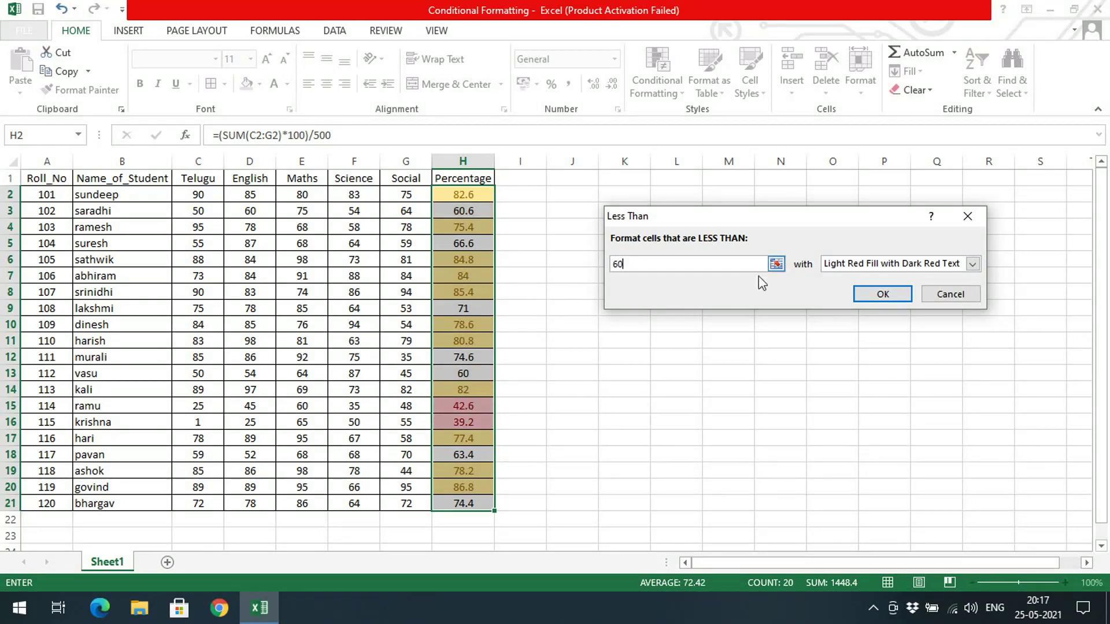
click(972, 264)
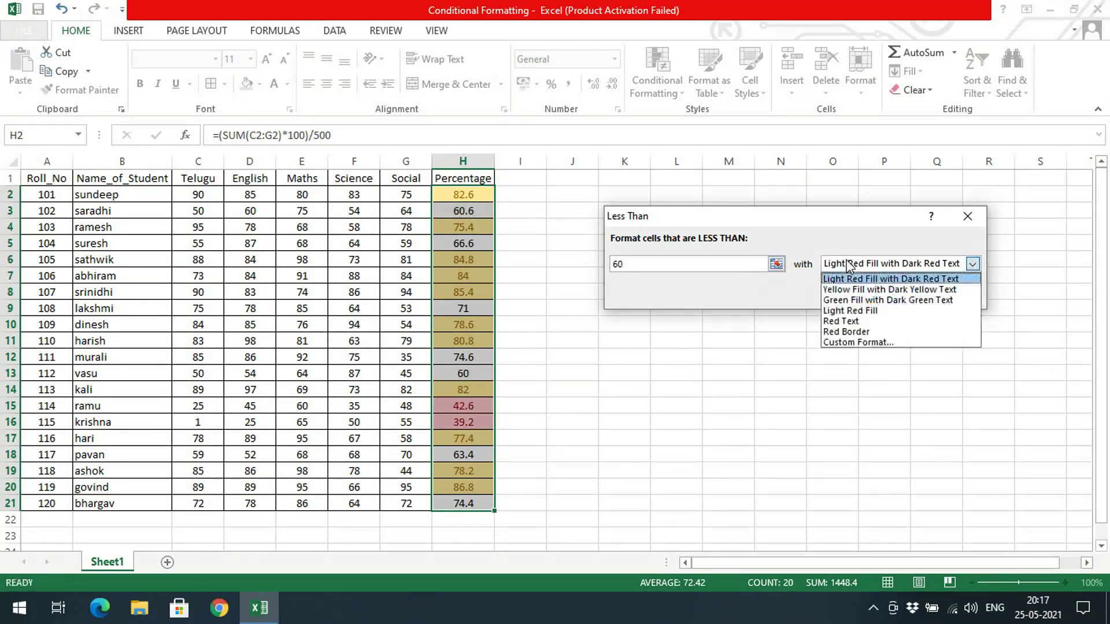
click(846, 301)
click(867, 296)
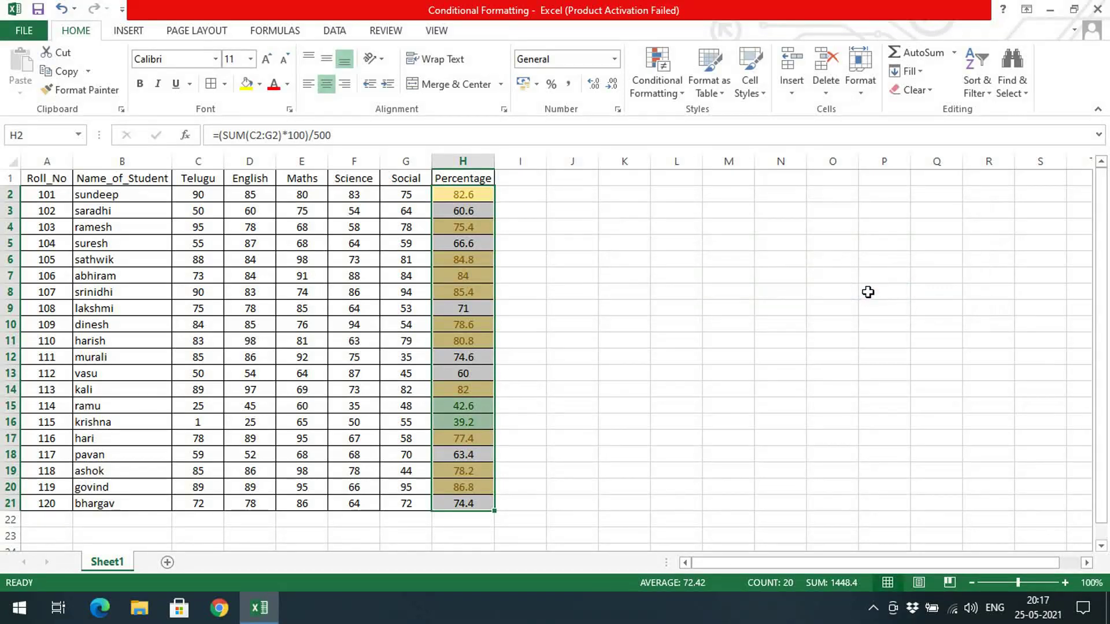
click(853, 321)
click(440, 199)
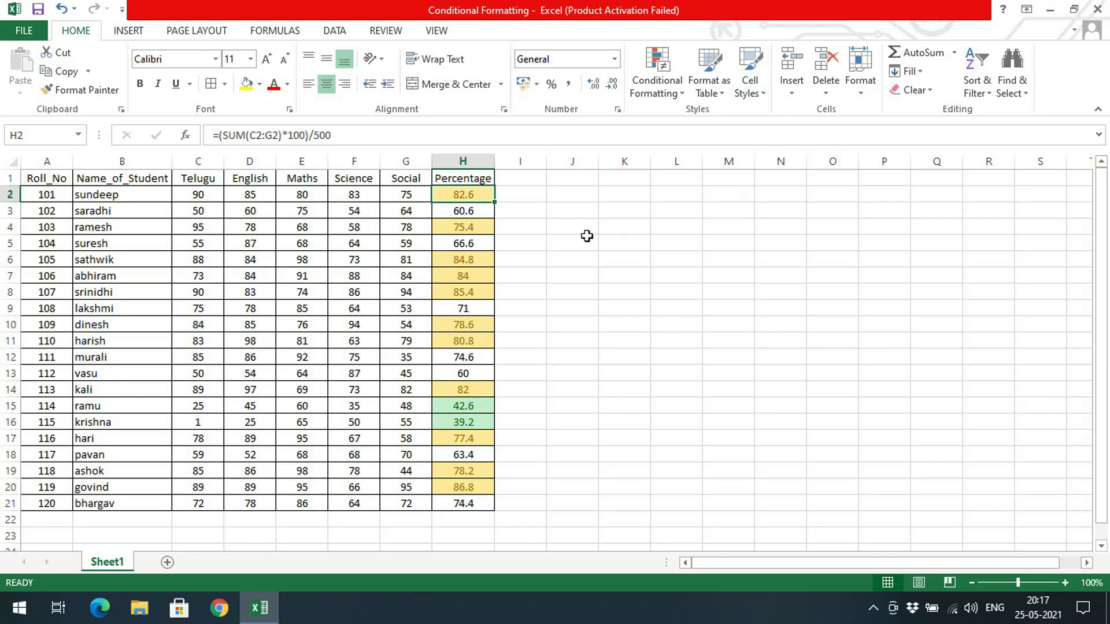
Clear all conditional formatting rules from the entire sheet.
drag(459, 194, 462, 504)
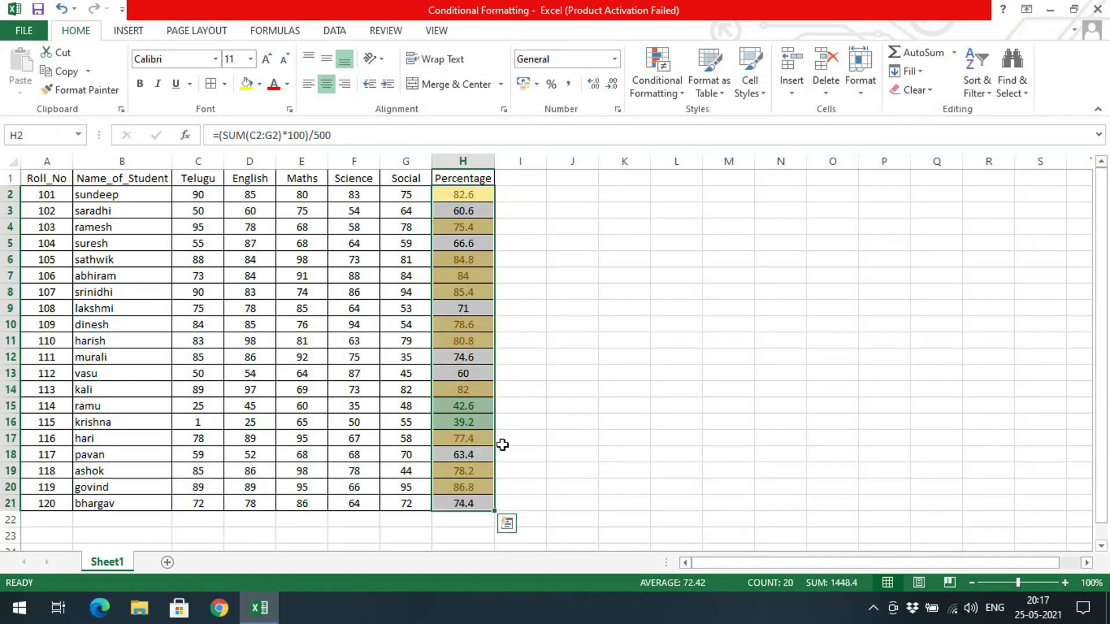
click(550, 248)
drag(468, 196, 463, 504)
click(658, 75)
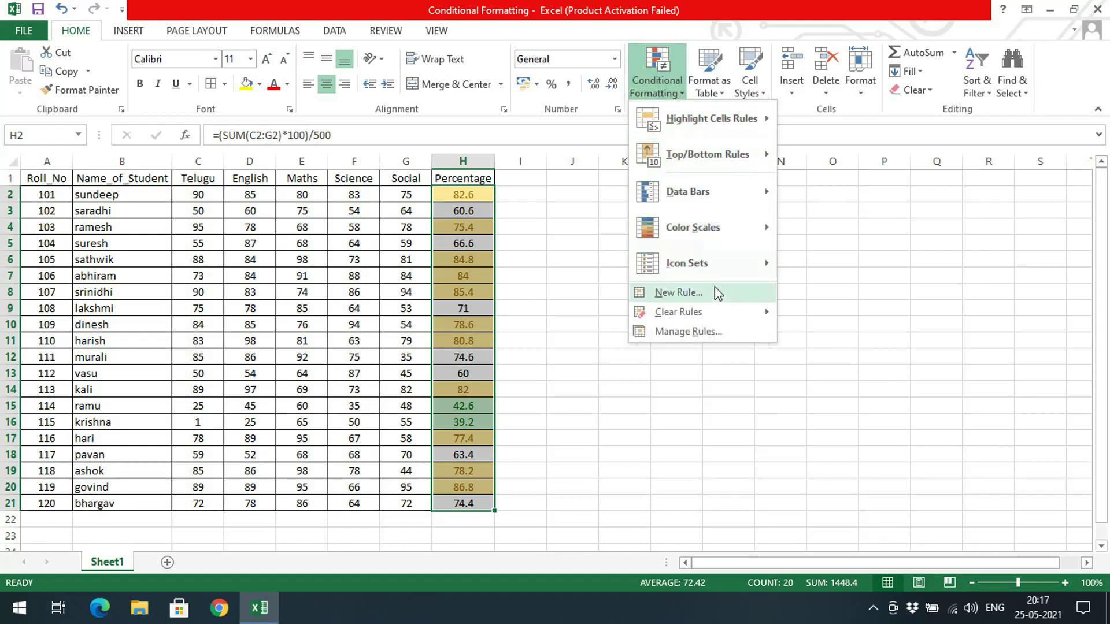
mouse_move(715, 312)
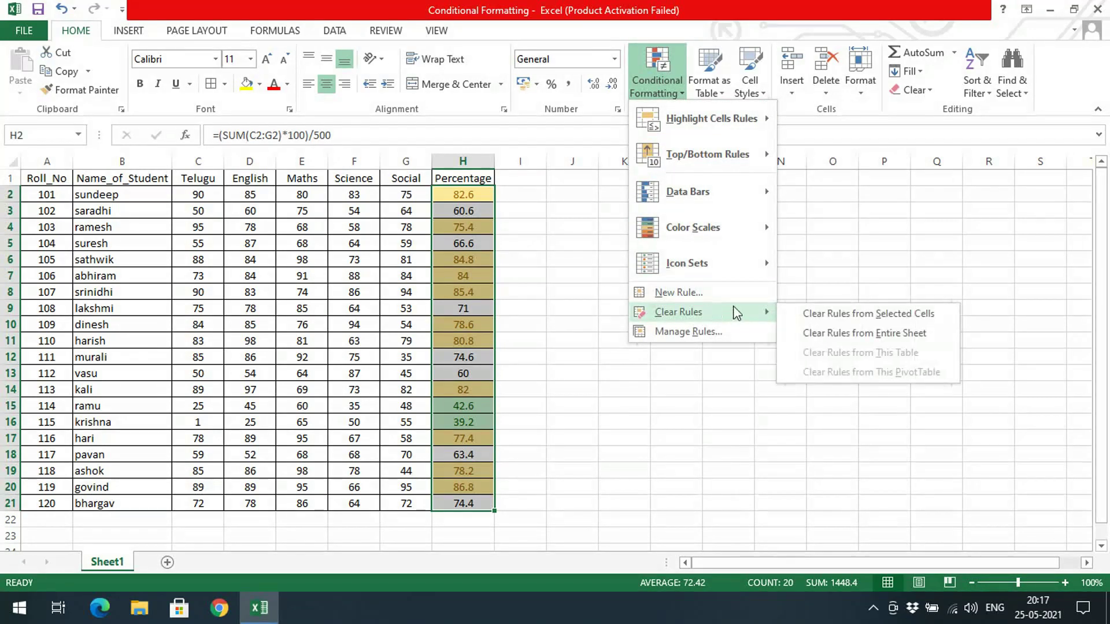
click(810, 334)
click(801, 339)
Add an Equal To conditional formatting rule to H2:H21 for the value 80, using Light Red Fill.
drag(466, 198, 469, 504)
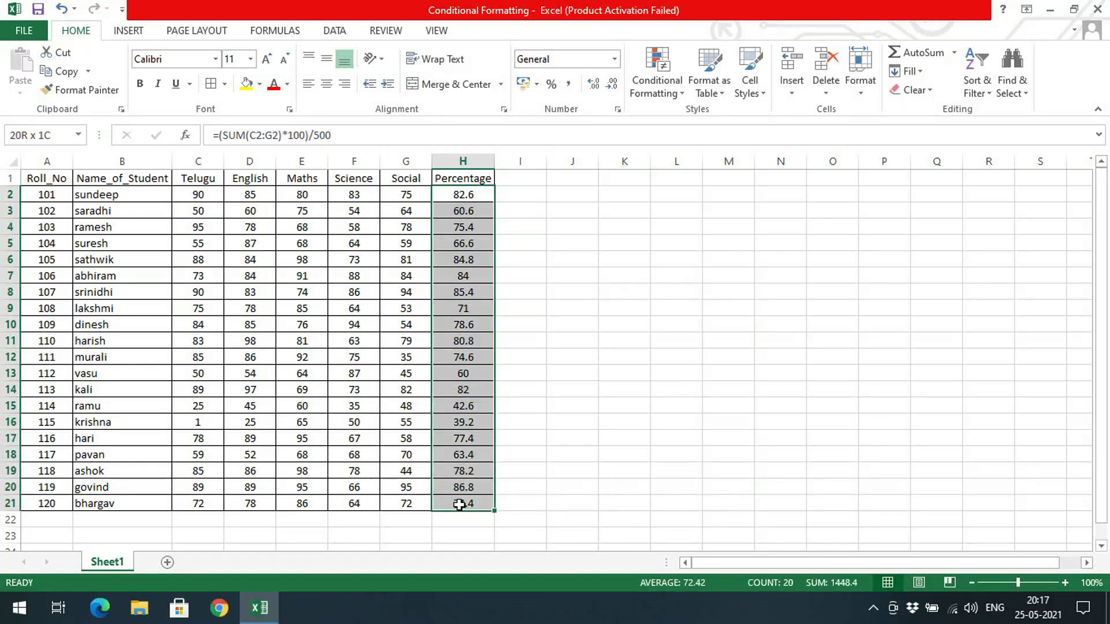
click(680, 95)
mouse_move(682, 109)
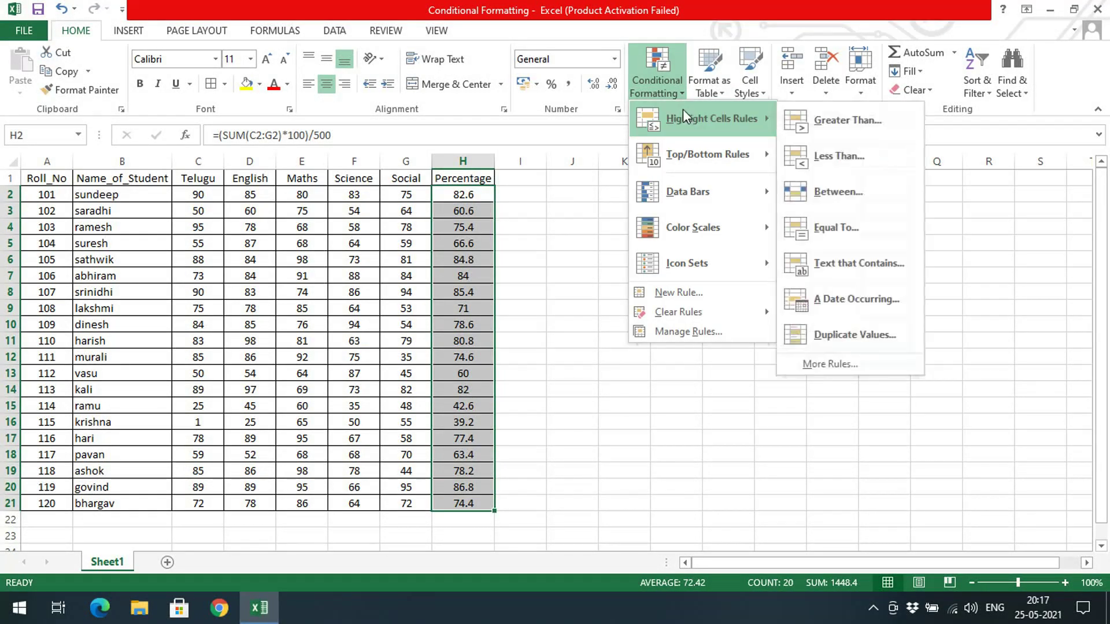
click(790, 231)
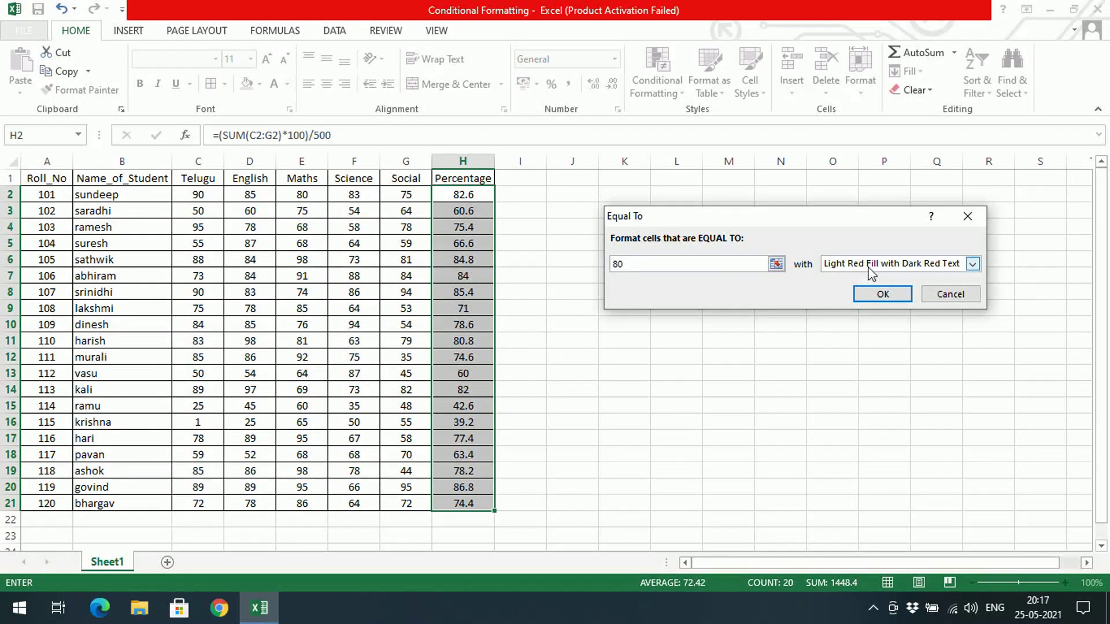
click(973, 264)
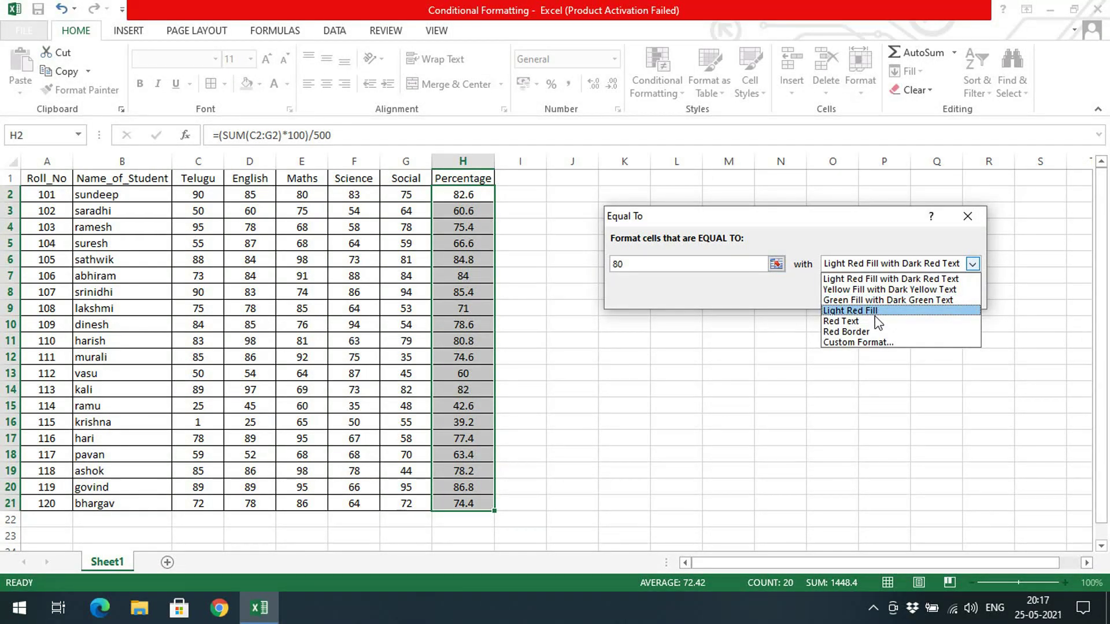
click(876, 312)
click(873, 296)
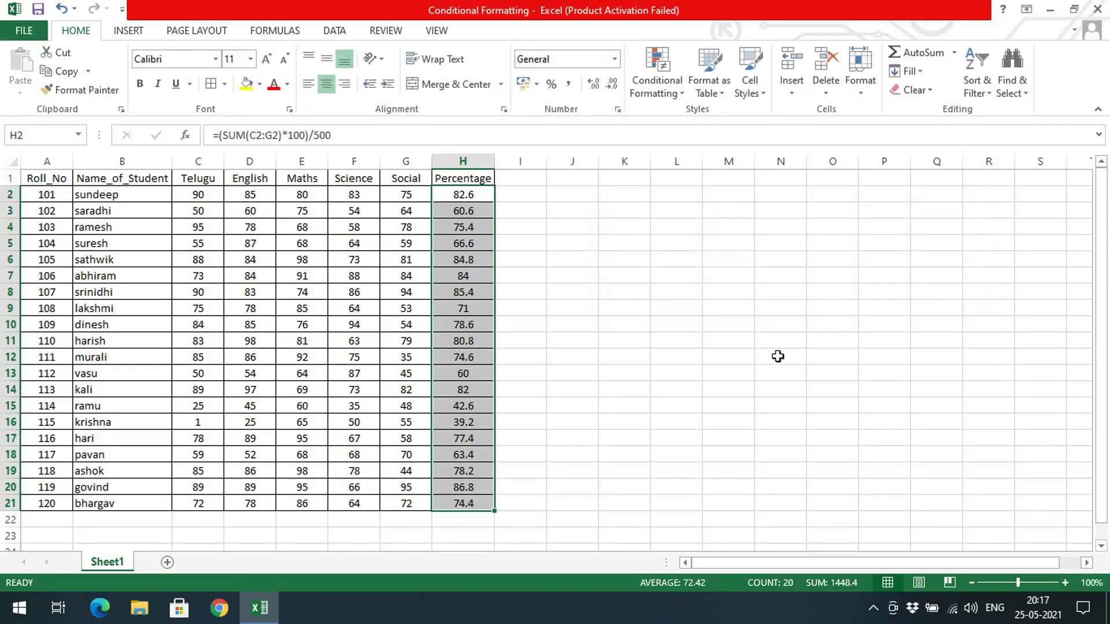
Add an Equal To conditional formatting rule to H2:H21 for the value 60, using Red Text.
click(657, 87)
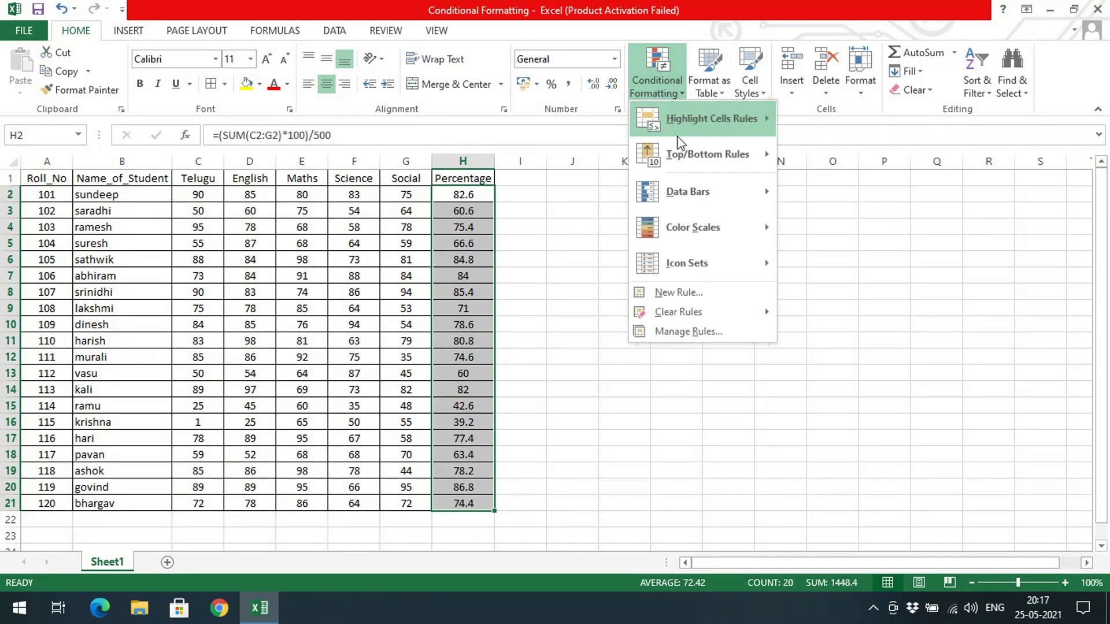
mouse_move(724, 128)
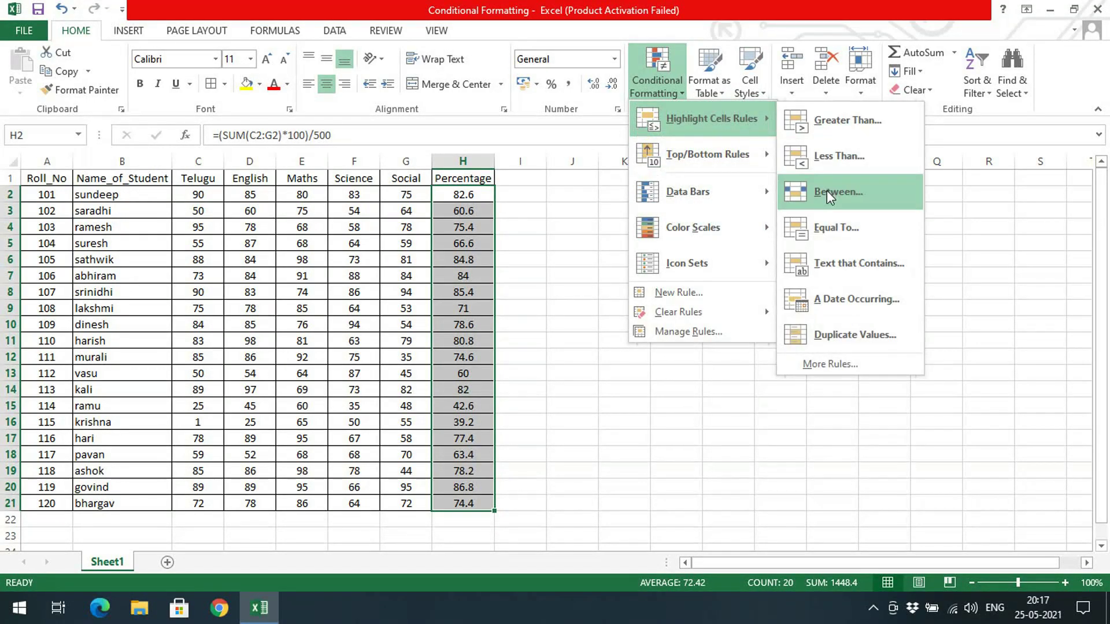
click(821, 240)
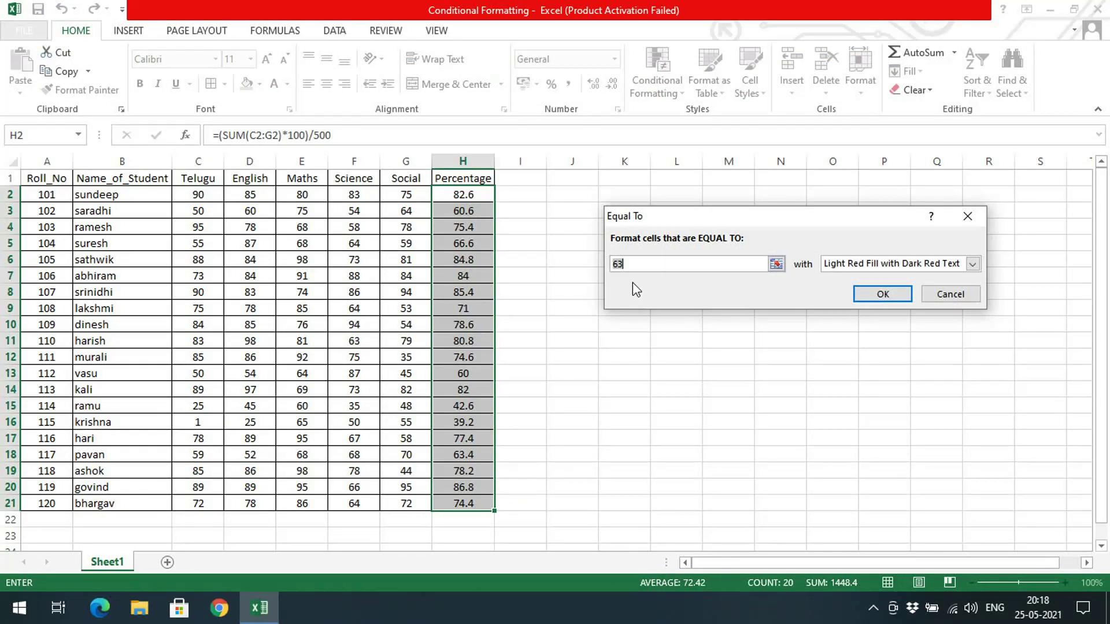
double_click(642, 267)
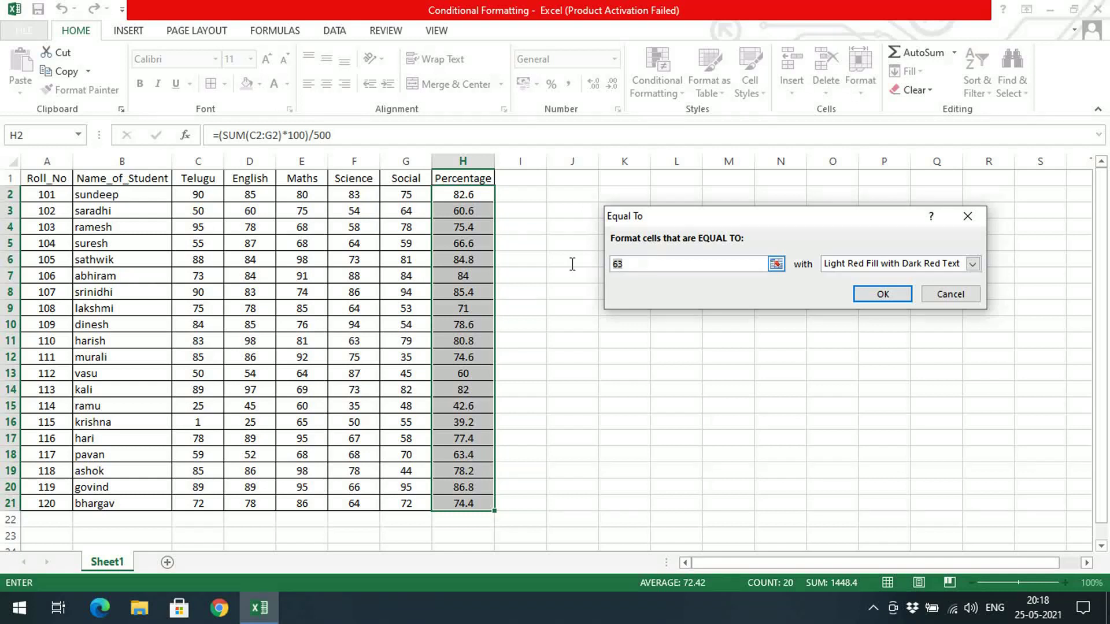
text(60)
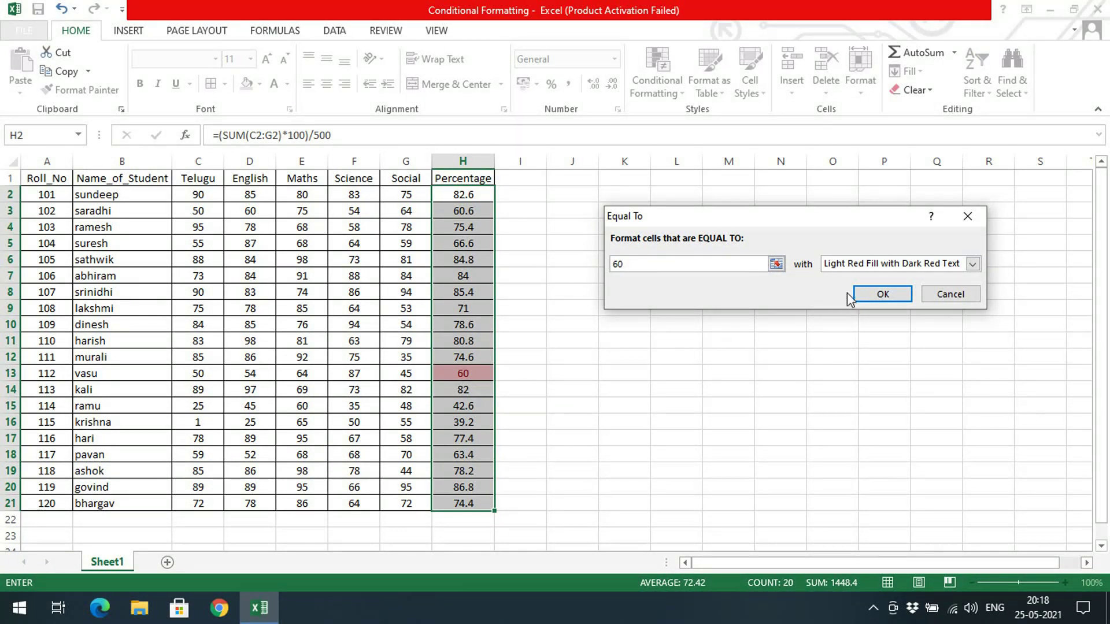
click(919, 267)
click(893, 289)
click(879, 264)
click(887, 300)
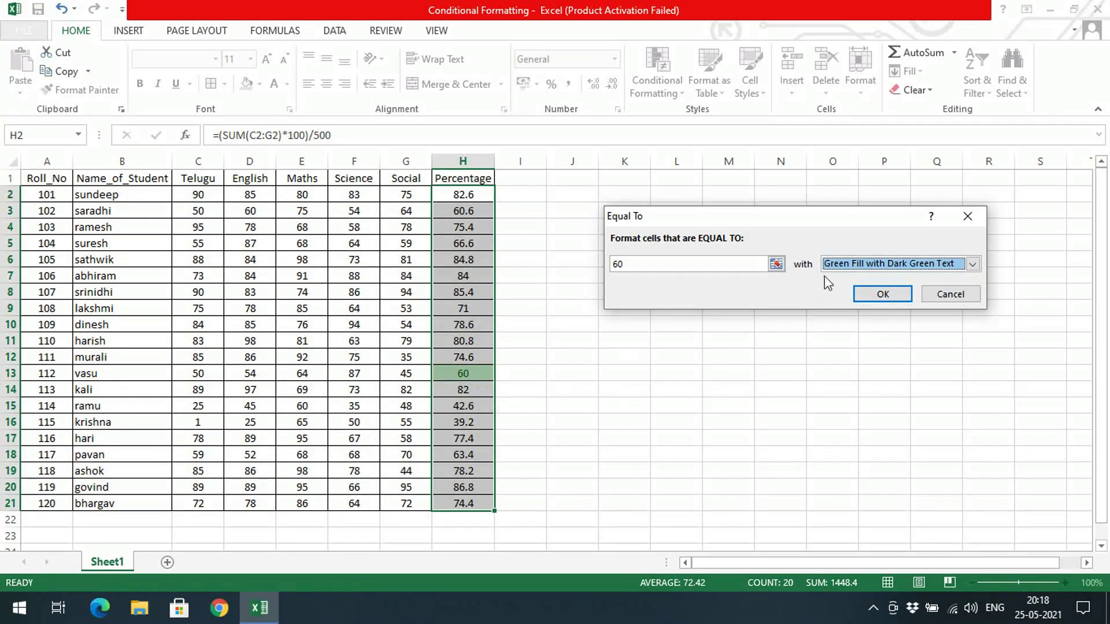
click(879, 264)
click(844, 325)
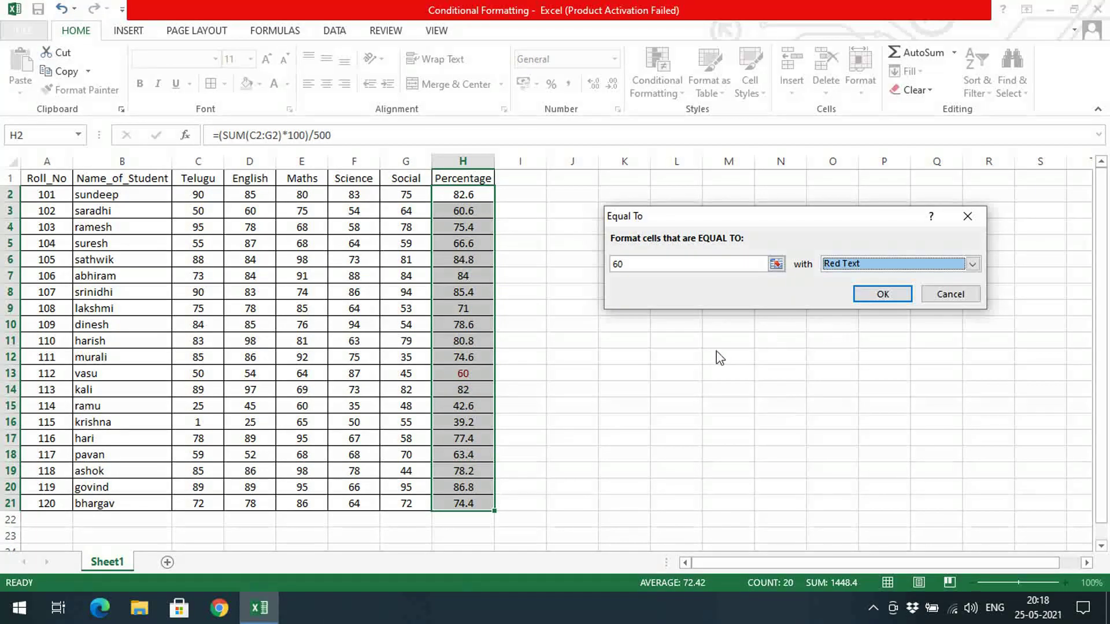
click(883, 294)
click(752, 418)
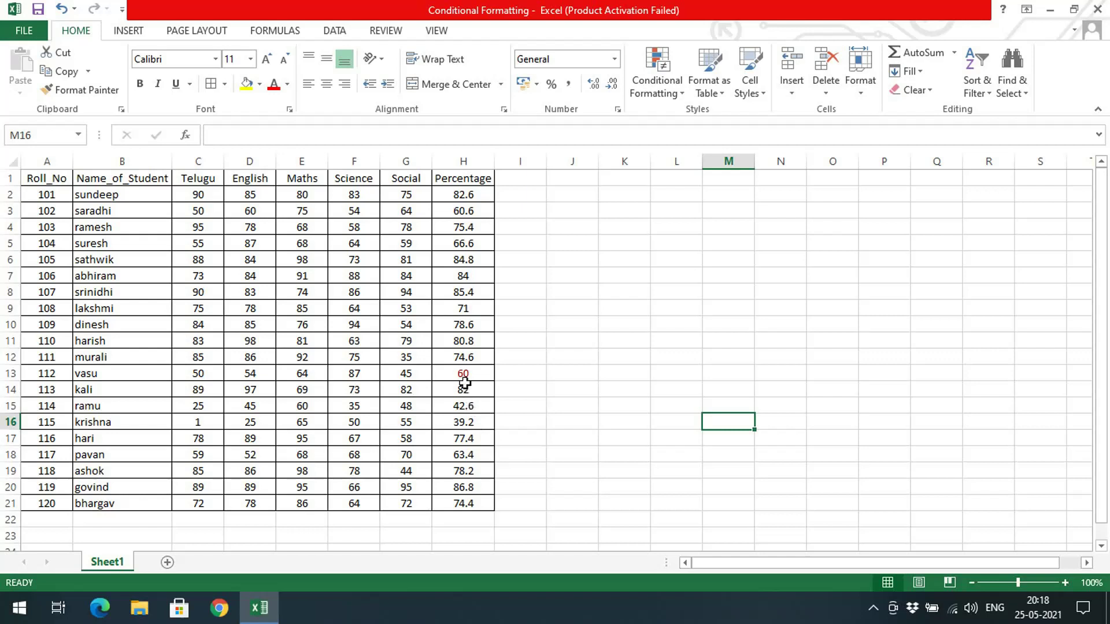
drag(200, 211, 476, 440)
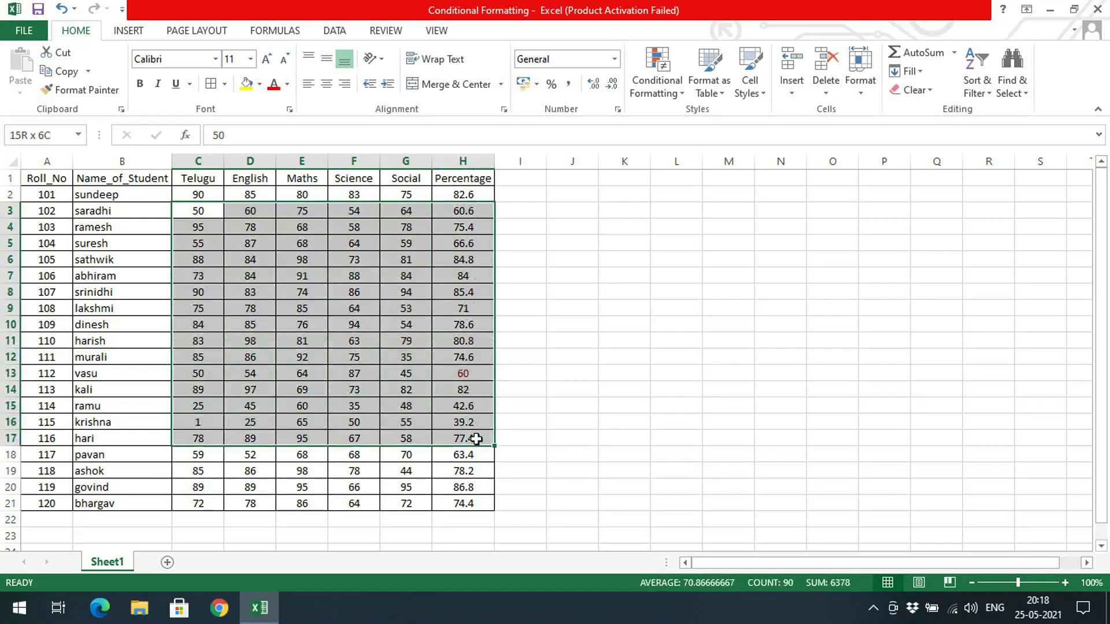
click(469, 373)
Clear the Equal To conditional formatting rules from the entire sheet.
drag(457, 195, 463, 504)
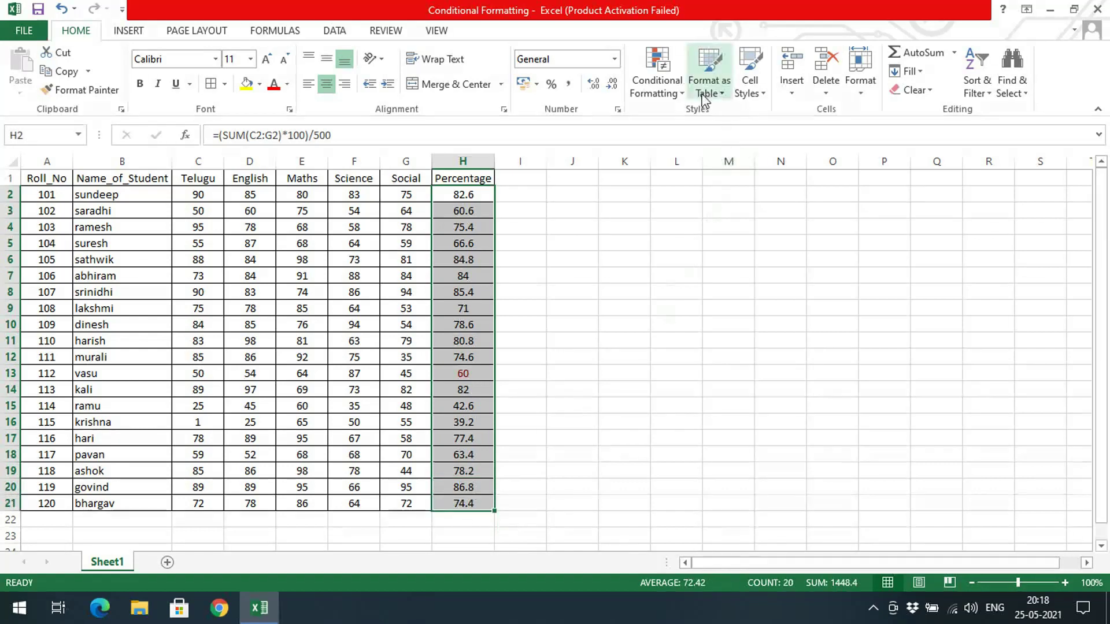
click(658, 81)
mouse_move(697, 312)
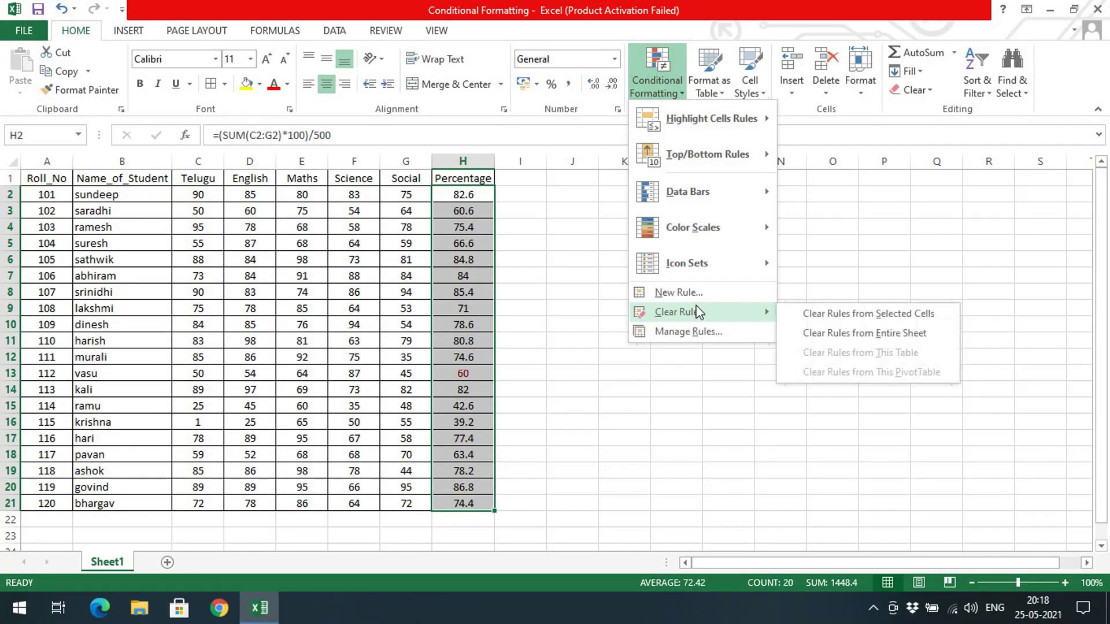
click(832, 334)
Add a Between conditional formatting rule to H2:H21 for values from 75 to 85, using Red Text.
click(658, 81)
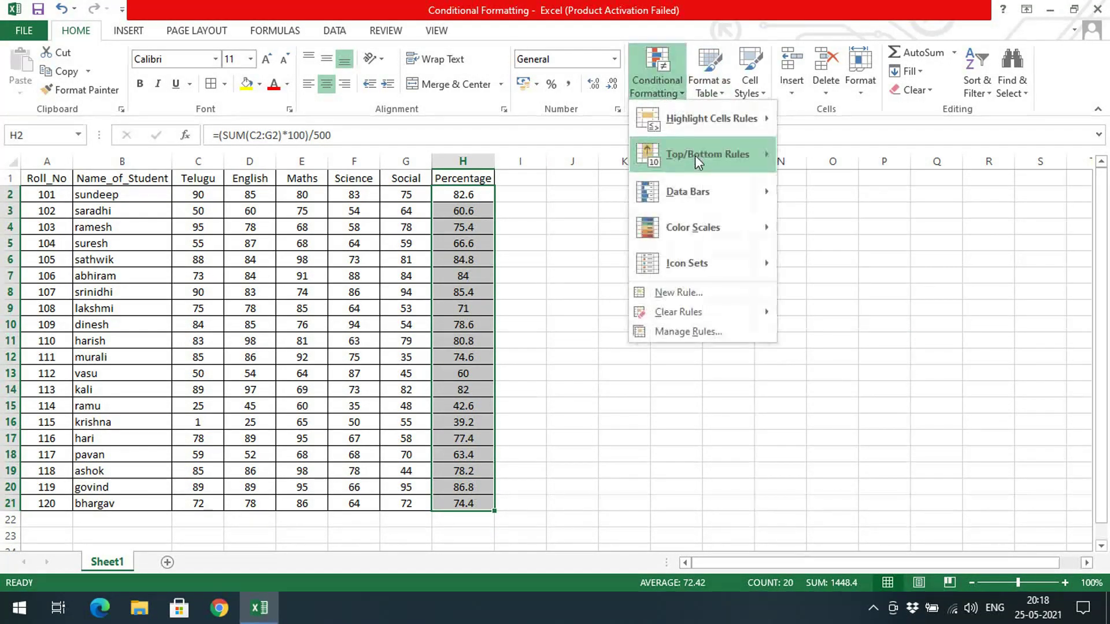
mouse_move(692, 127)
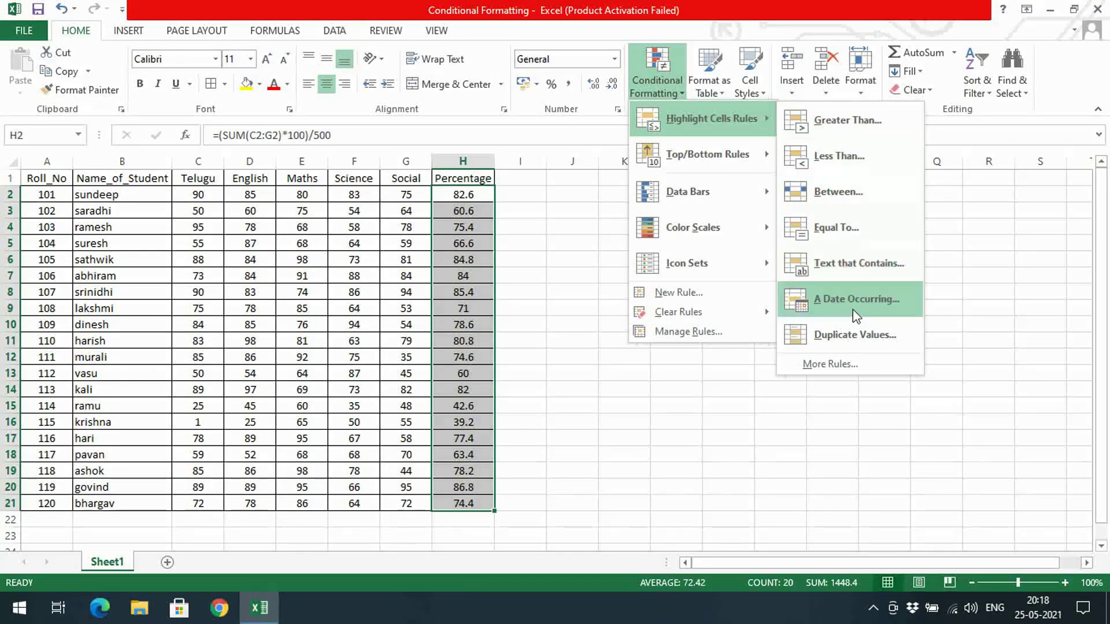
click(831, 196)
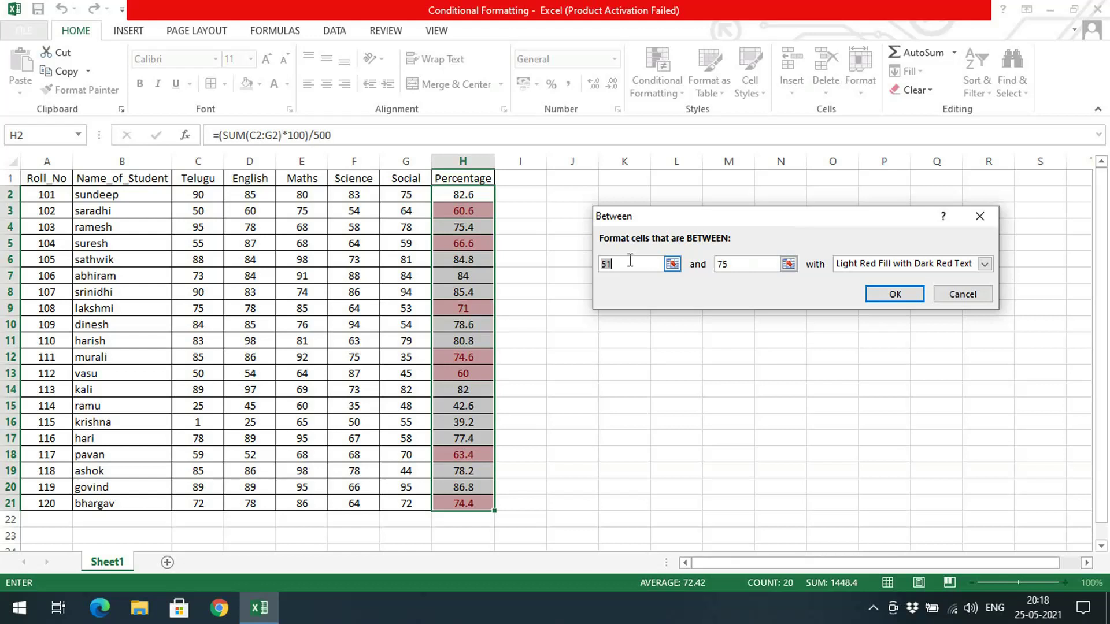
text(75)
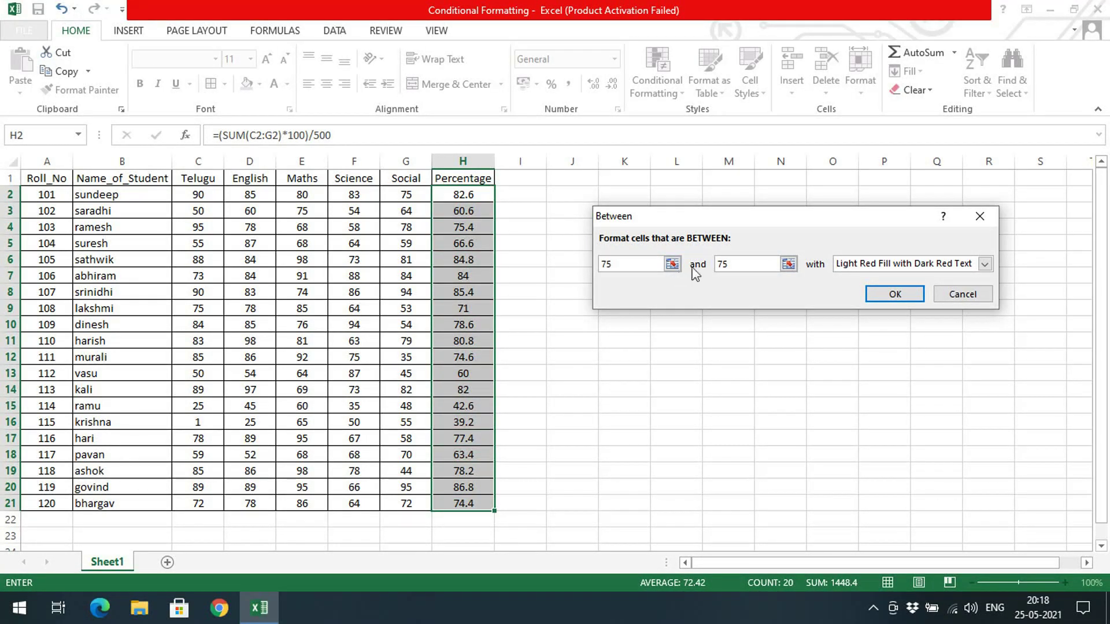
key(Tab)
text(85)
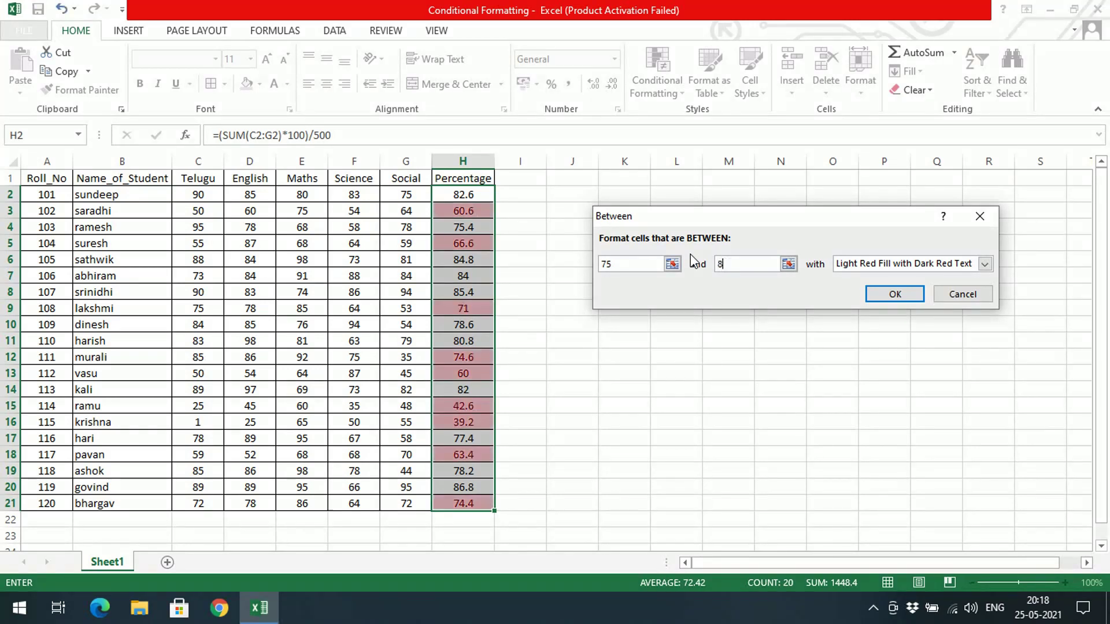
click(984, 263)
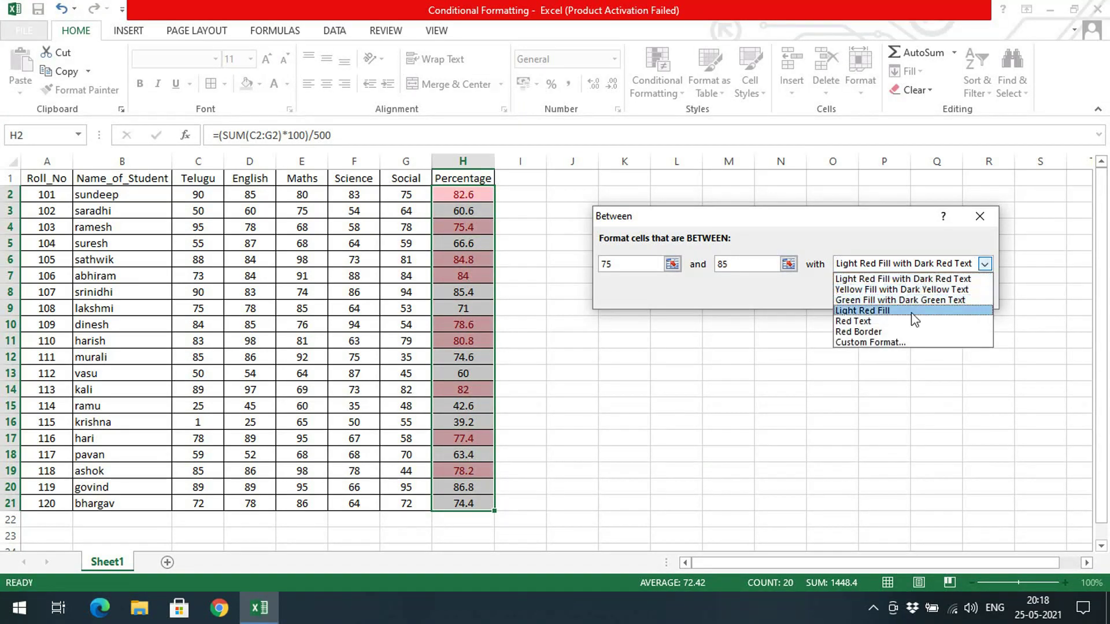
click(900, 322)
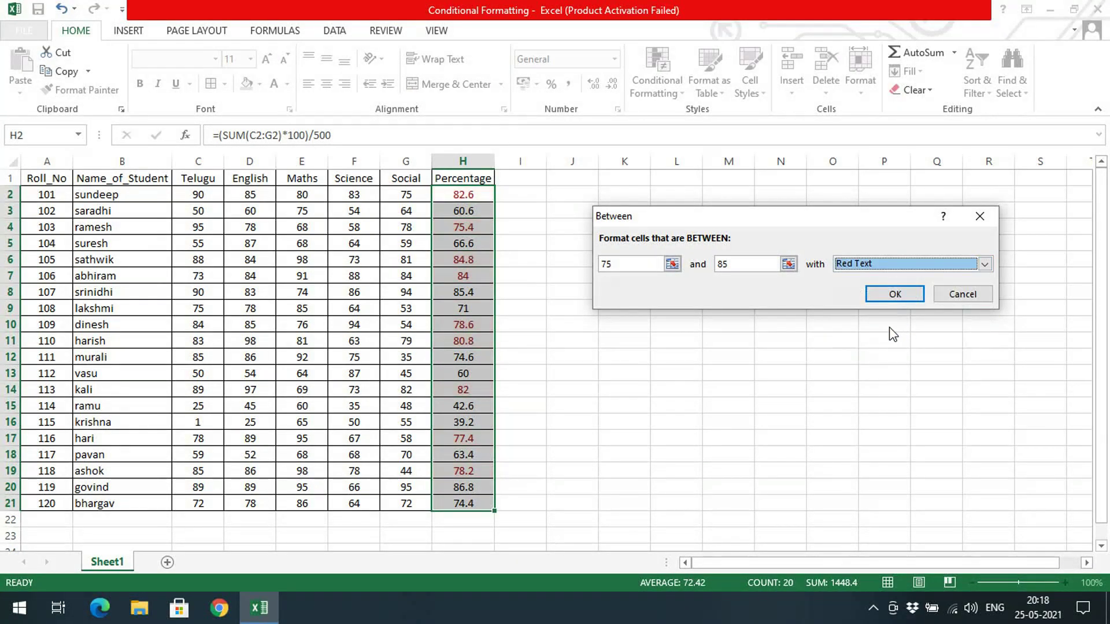
click(895, 295)
click(457, 198)
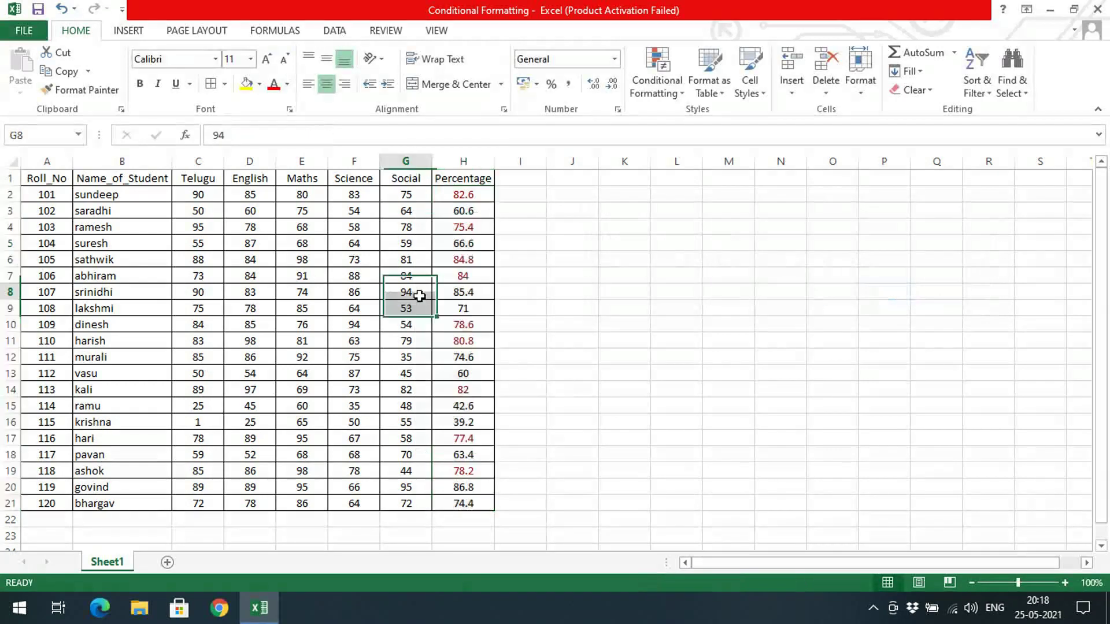
Clear the Between conditional formatting rule from the entire sheet.
click(454, 226)
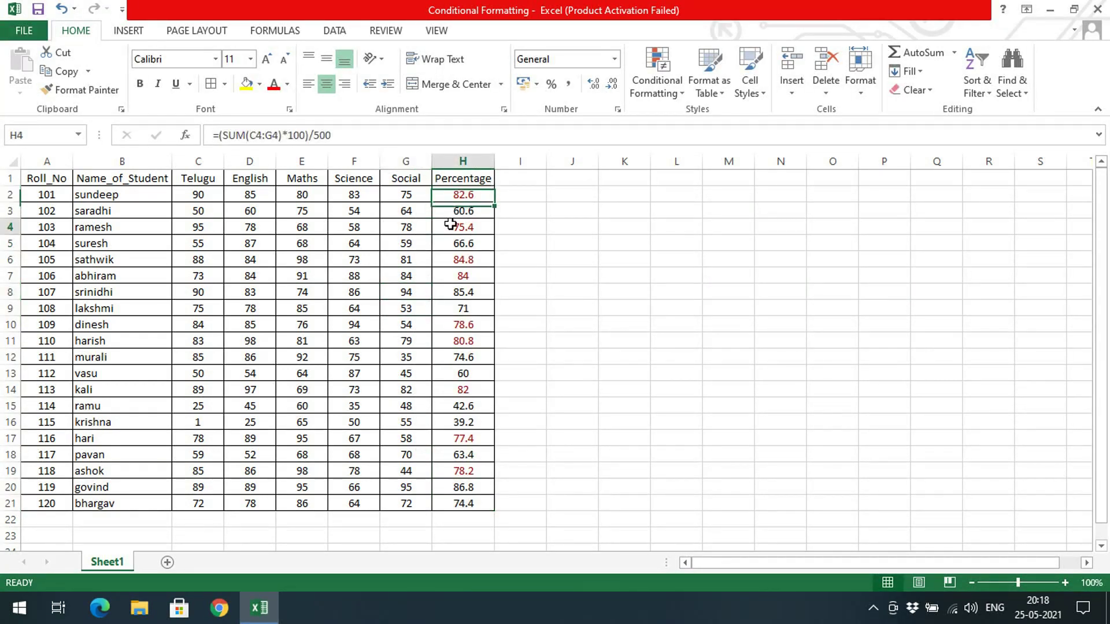
click(458, 260)
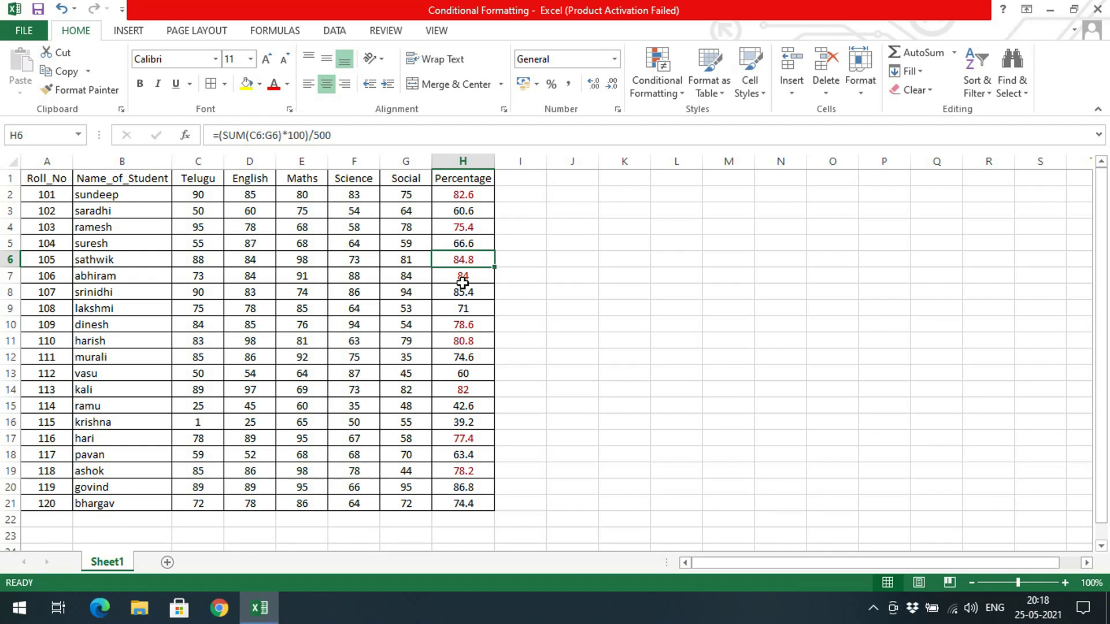
drag(457, 195, 465, 505)
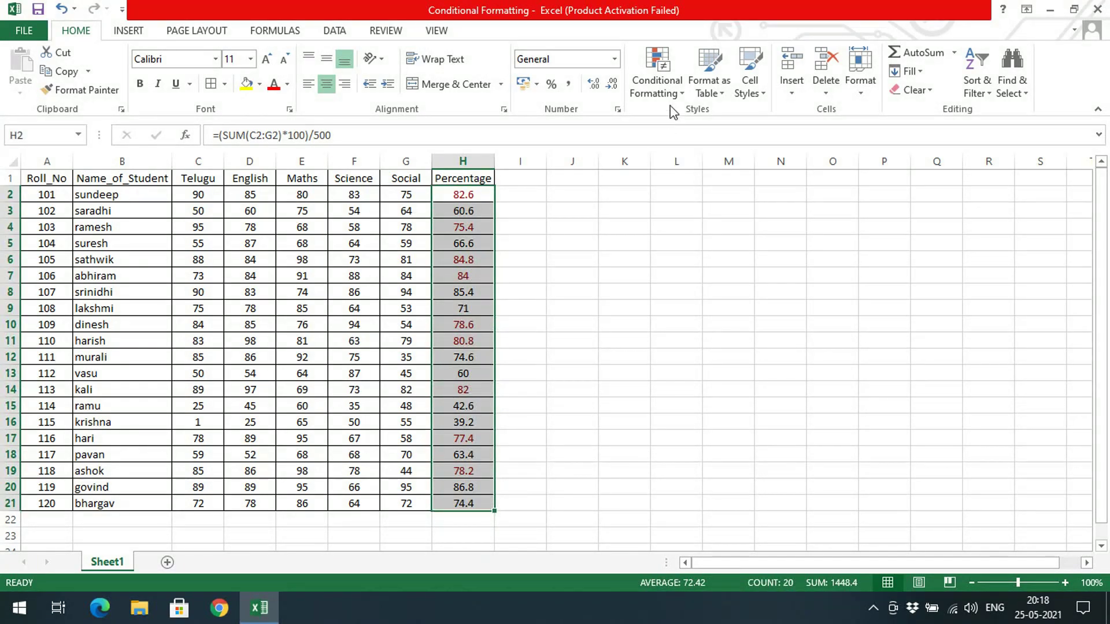
click(662, 87)
mouse_move(694, 118)
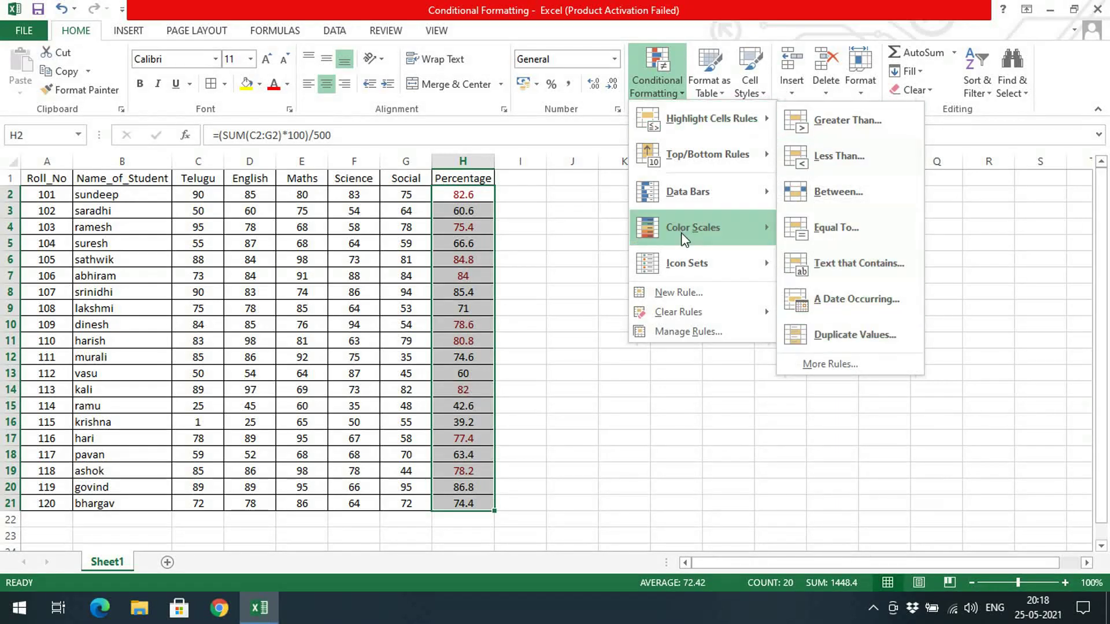
mouse_move(702, 315)
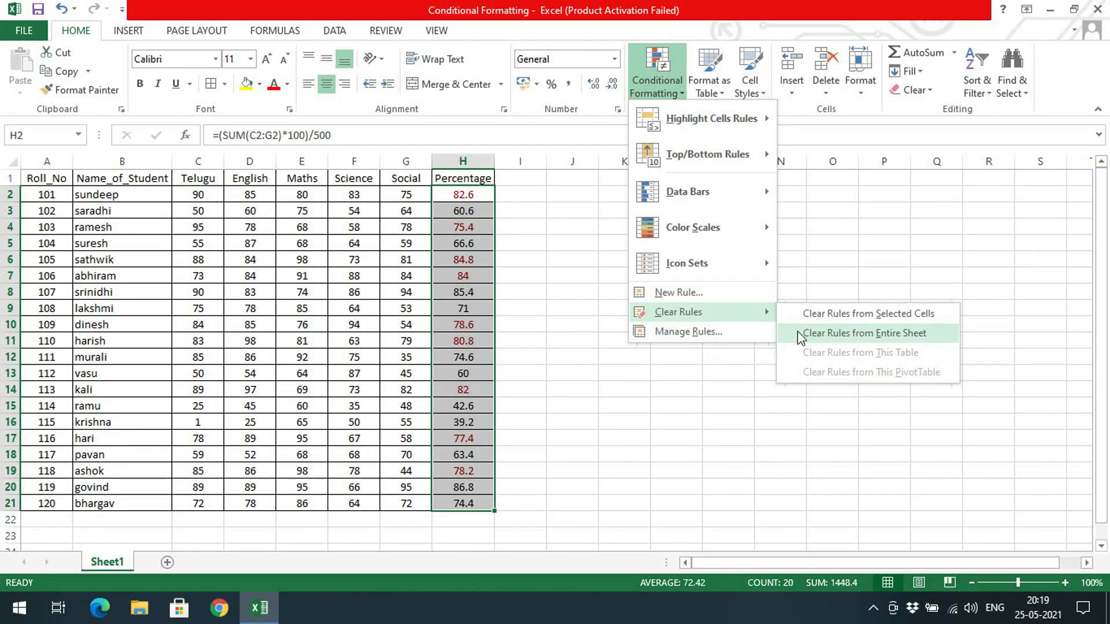
click(795, 334)
Add a Top 10 Items conditional formatting rule to H2:H21 with rank 10, using Green Fill with Dark Green Text.
click(680, 99)
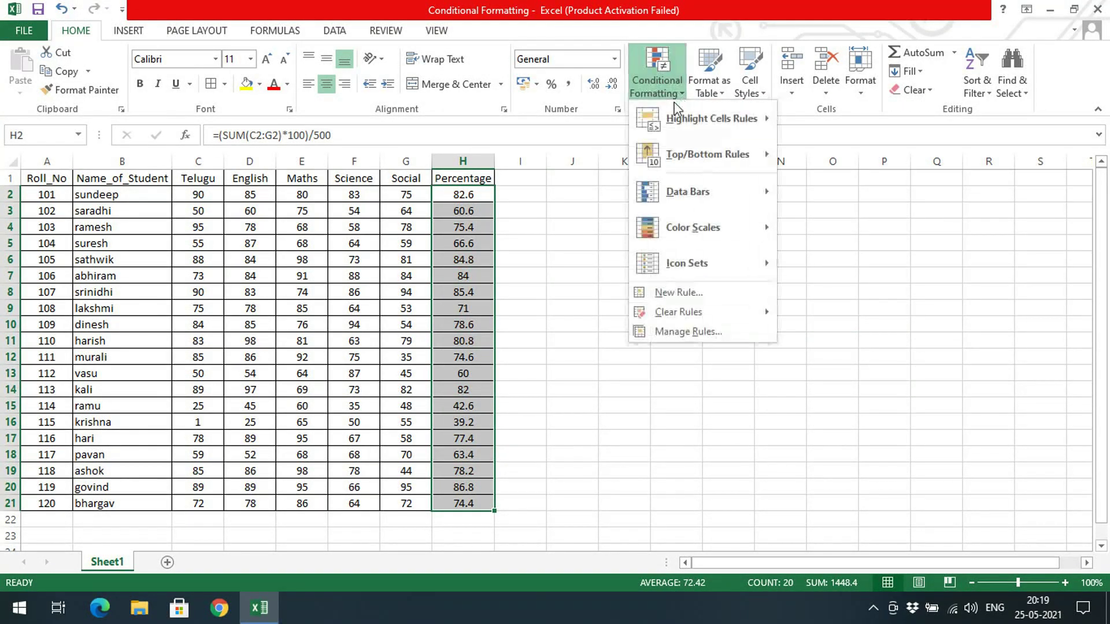
mouse_move(674, 165)
mouse_move(761, 156)
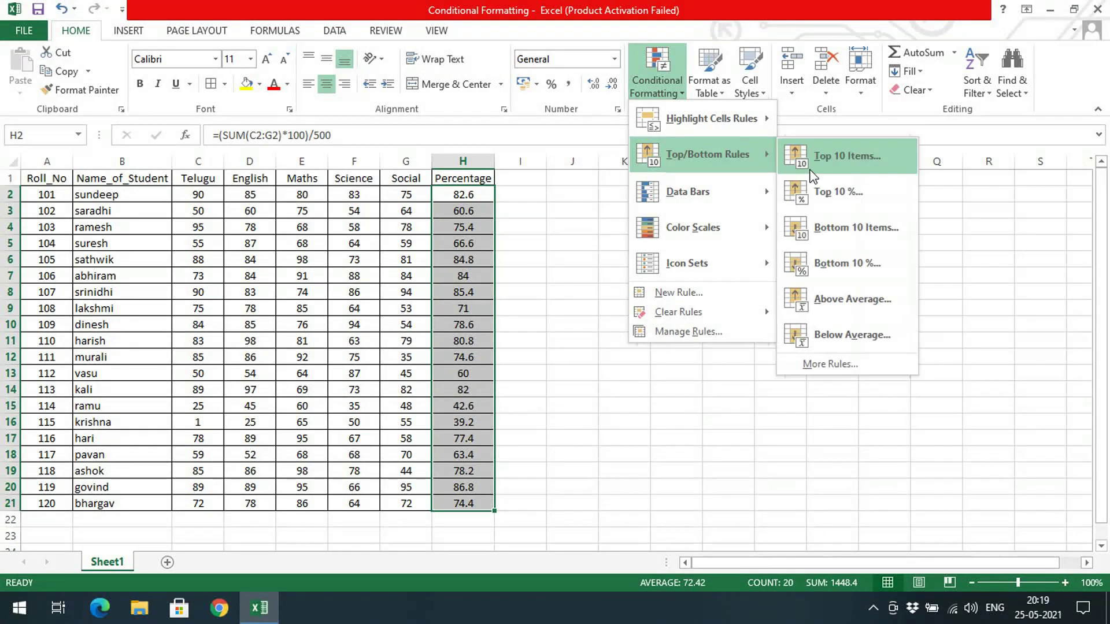
click(870, 161)
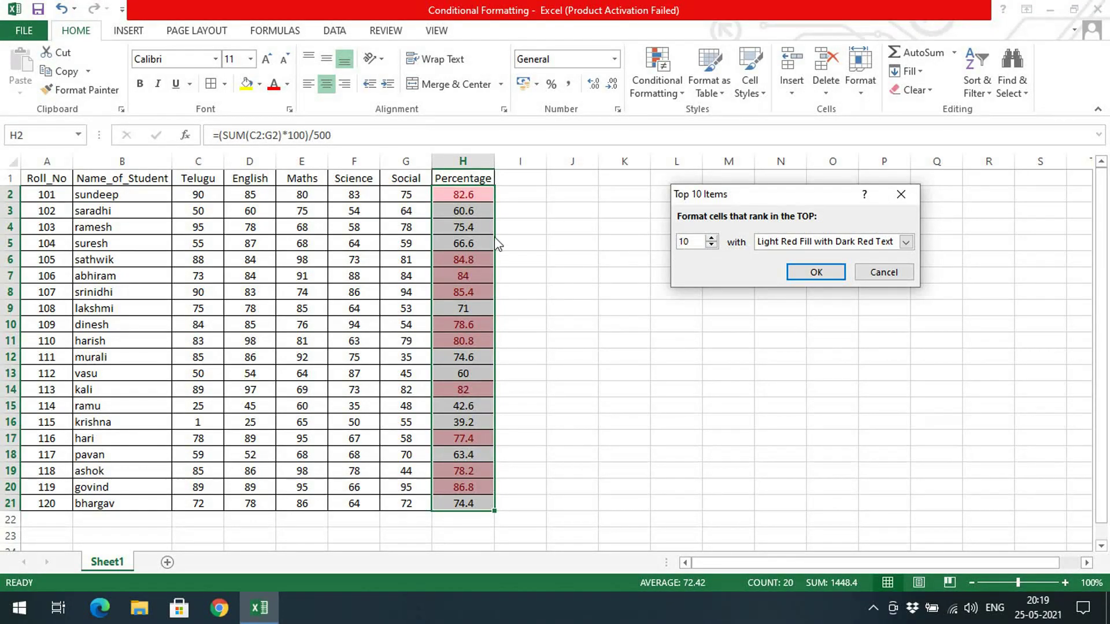
click(799, 243)
click(794, 245)
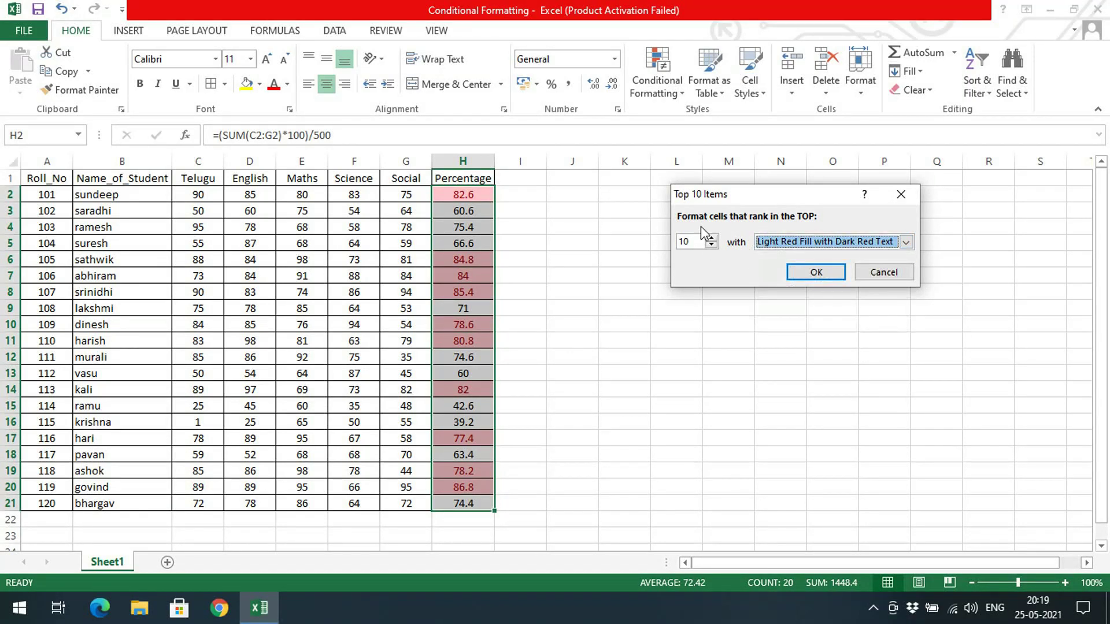
click(804, 242)
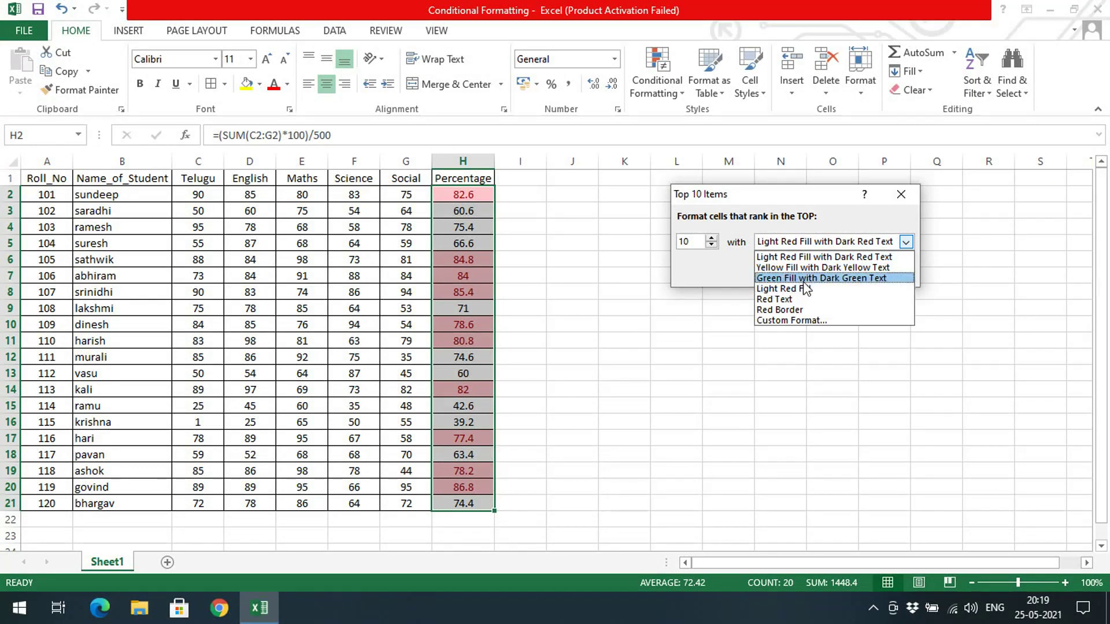
click(821, 278)
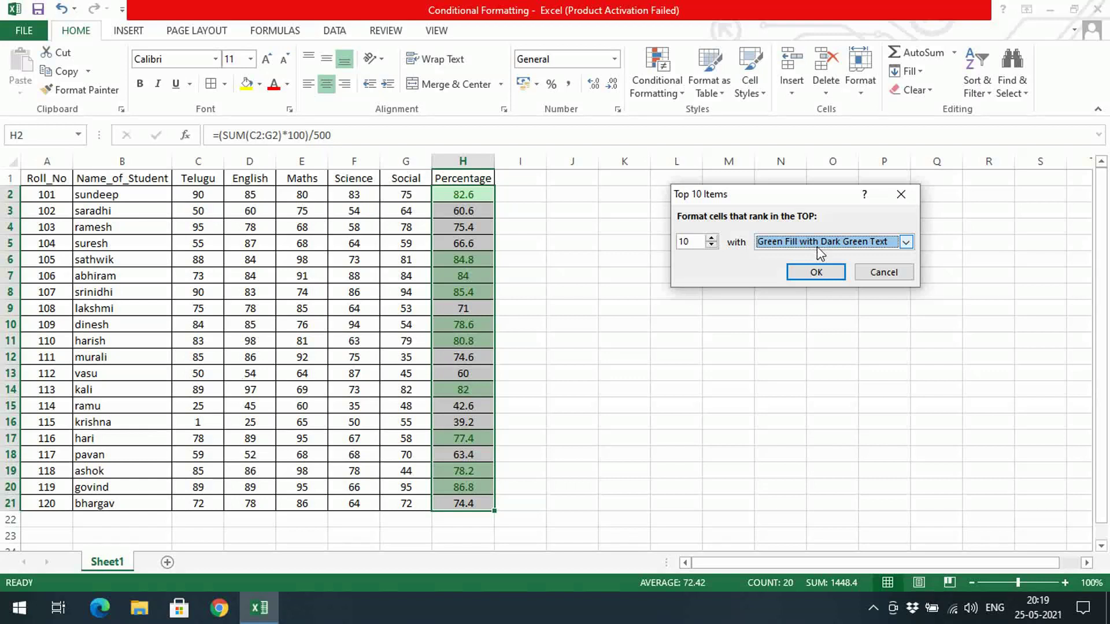
click(817, 272)
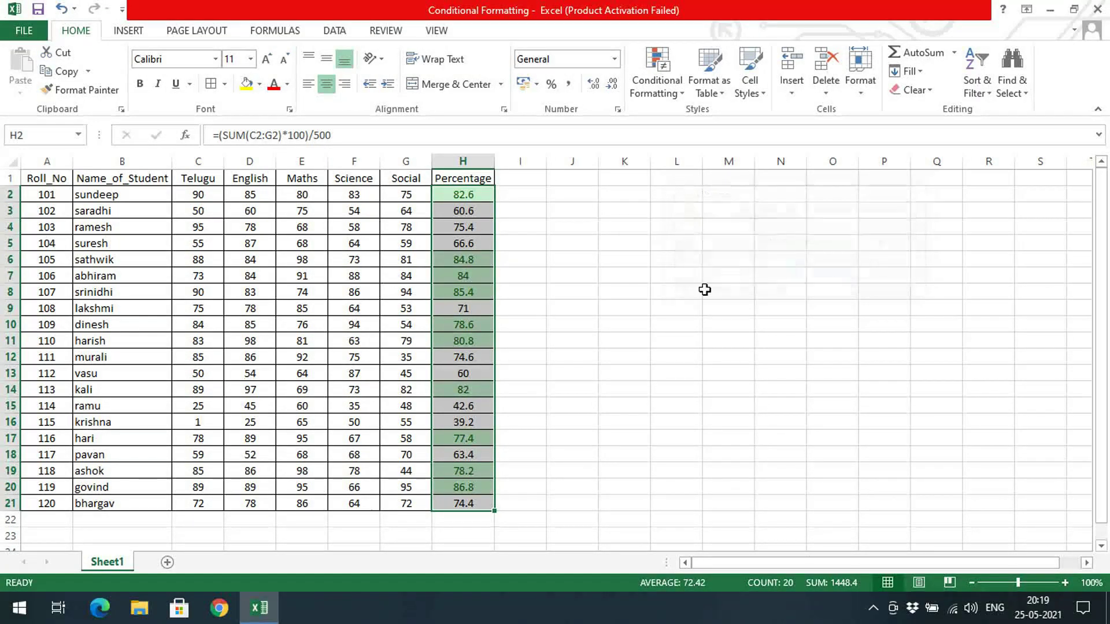
click(677, 291)
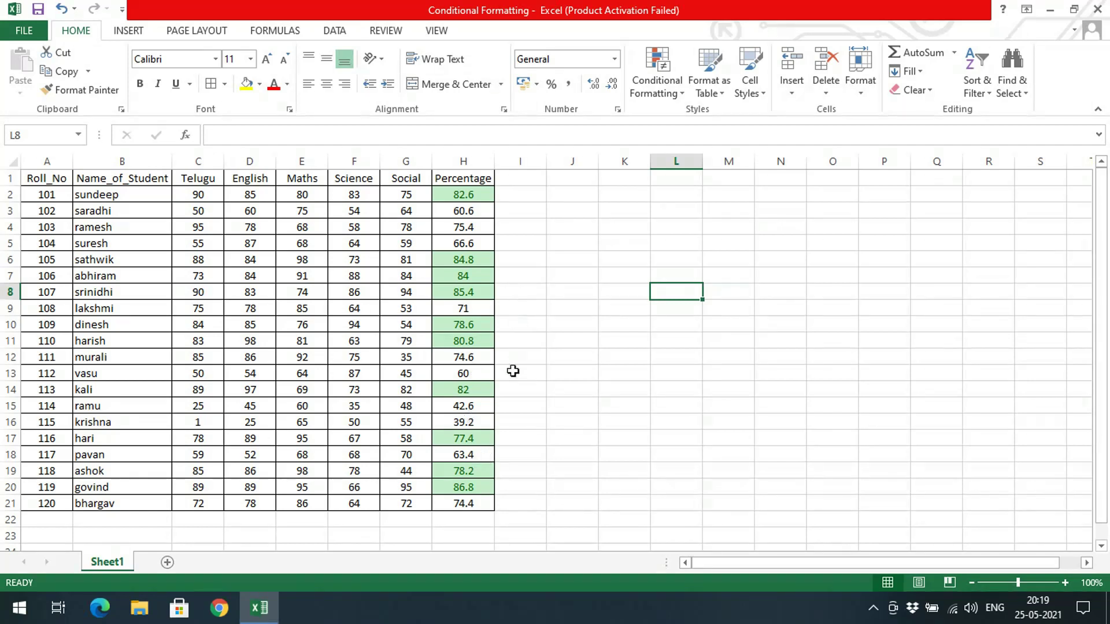
Clear the Top 10 Items conditional formatting rule from the entire sheet.
drag(483, 197, 463, 504)
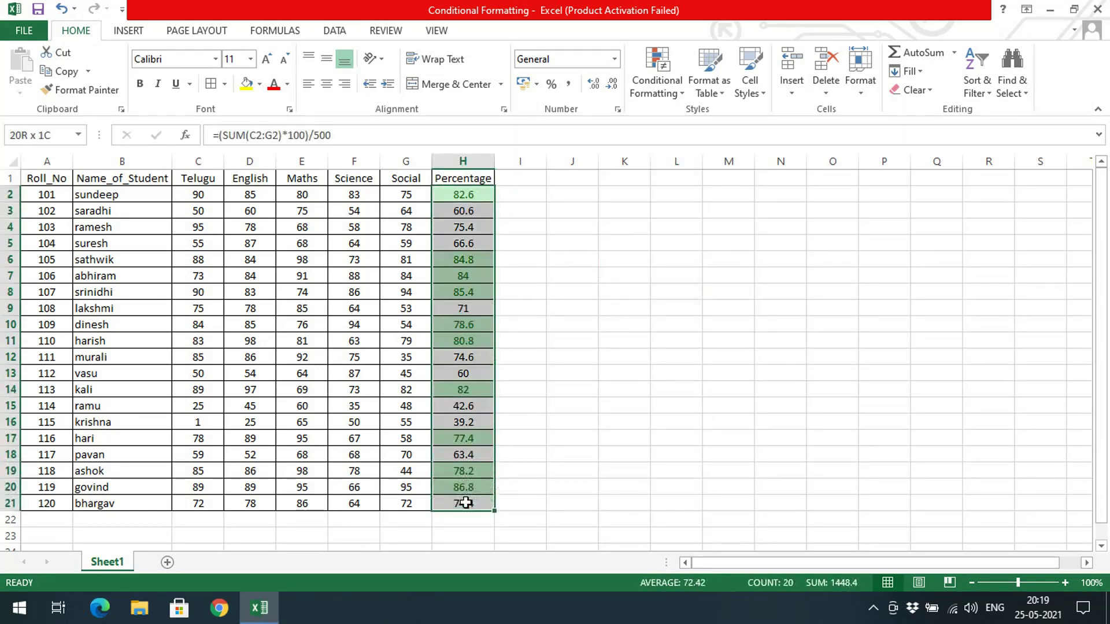
click(665, 92)
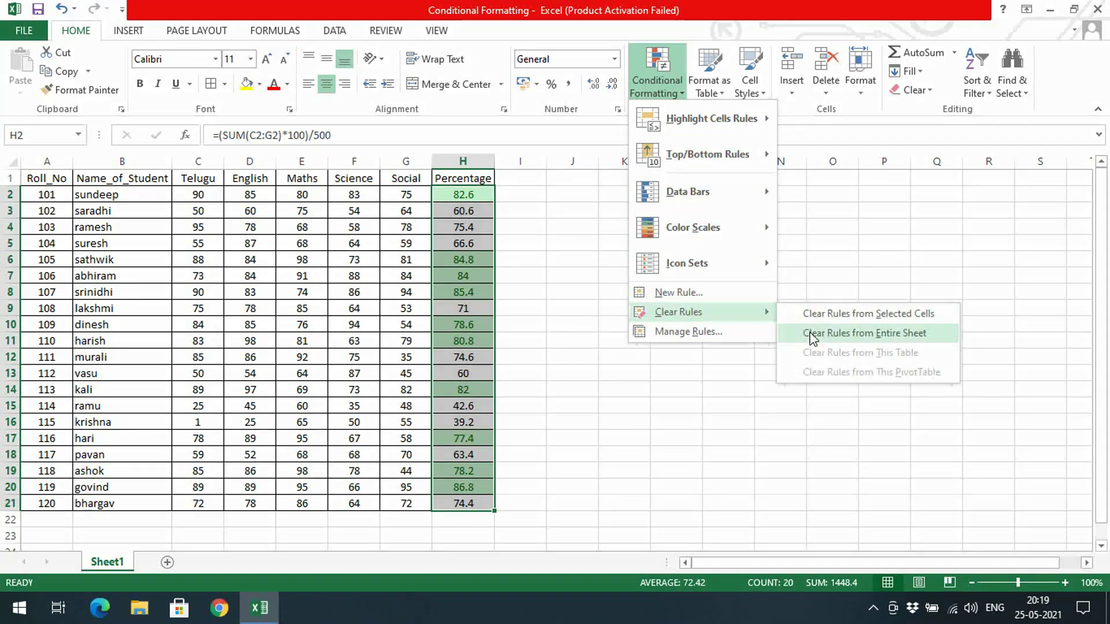
click(809, 334)
Preview the Top 10% rule on H2:H21 at 10% with Light Red Fill with Dark Red Text, without applying it.
click(682, 93)
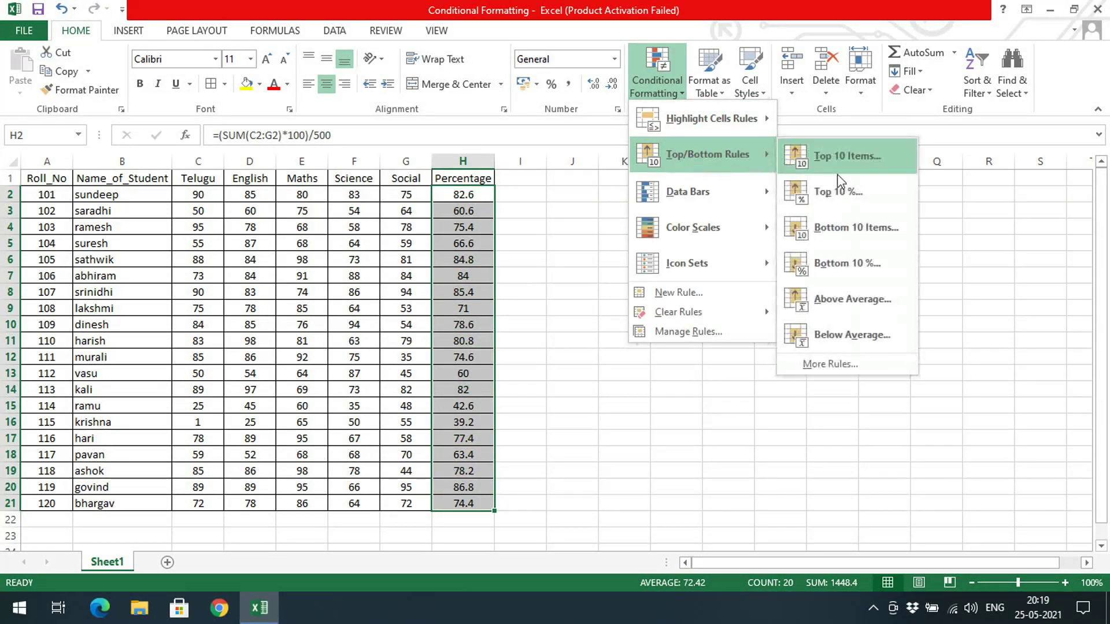
click(852, 196)
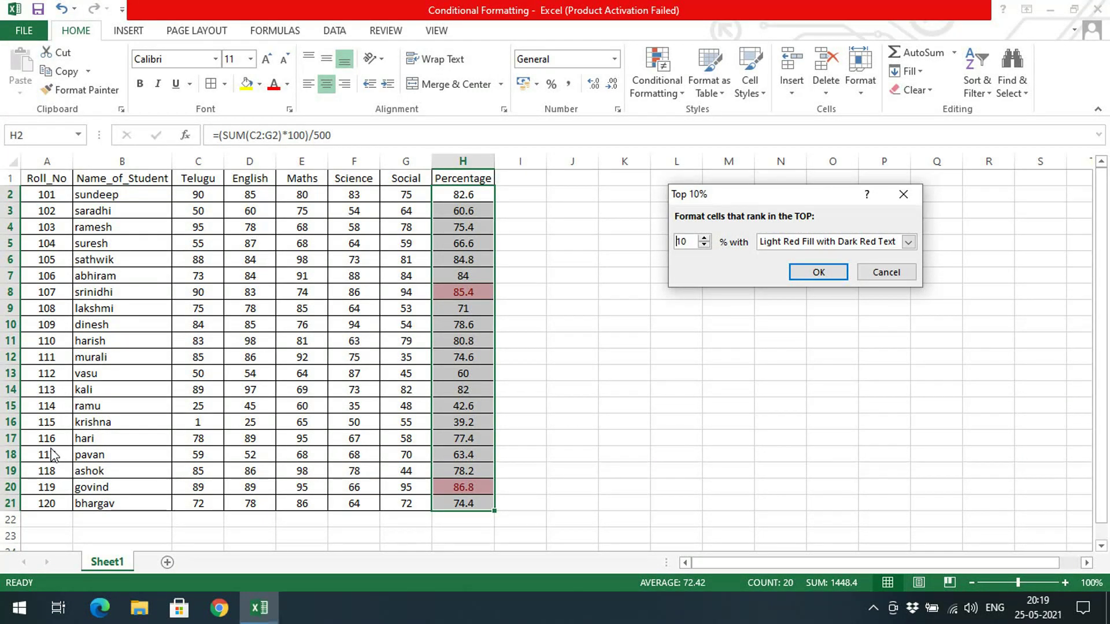
click(887, 272)
Preview the Bottom 10 Items rule on H2:H21 with rank 10 and Light Red Fill with Dark Red Text, without applying it.
click(658, 81)
mouse_move(692, 157)
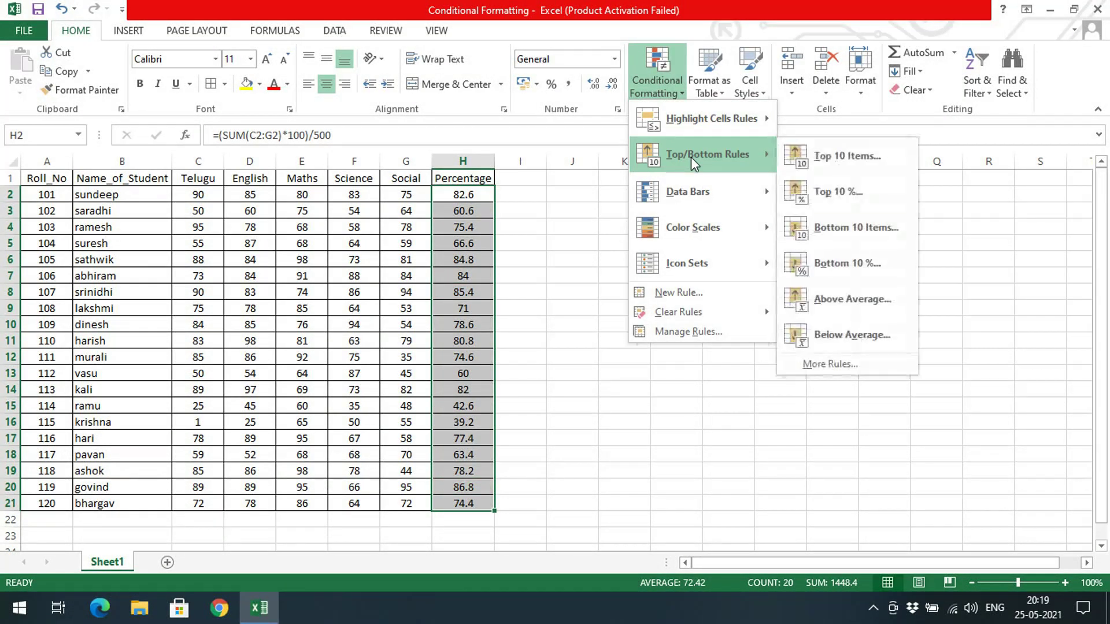
click(844, 224)
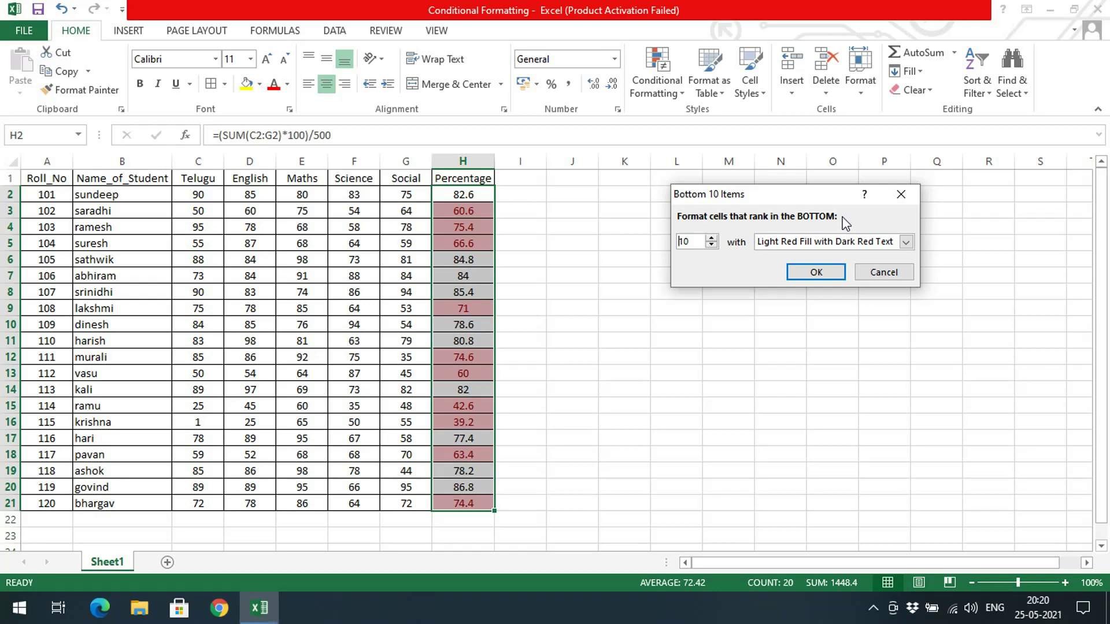
click(874, 272)
Preview the Bottom 10% rule on H2:H21 at 10% with Light Red Fill with Dark Red Text, without applying it.
click(657, 75)
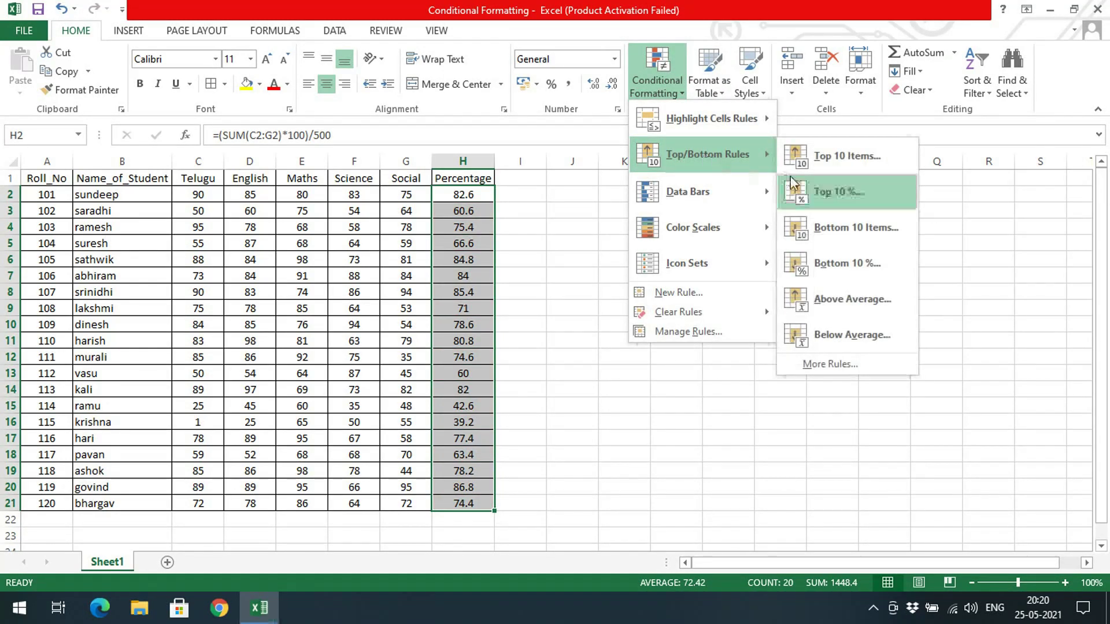
click(823, 265)
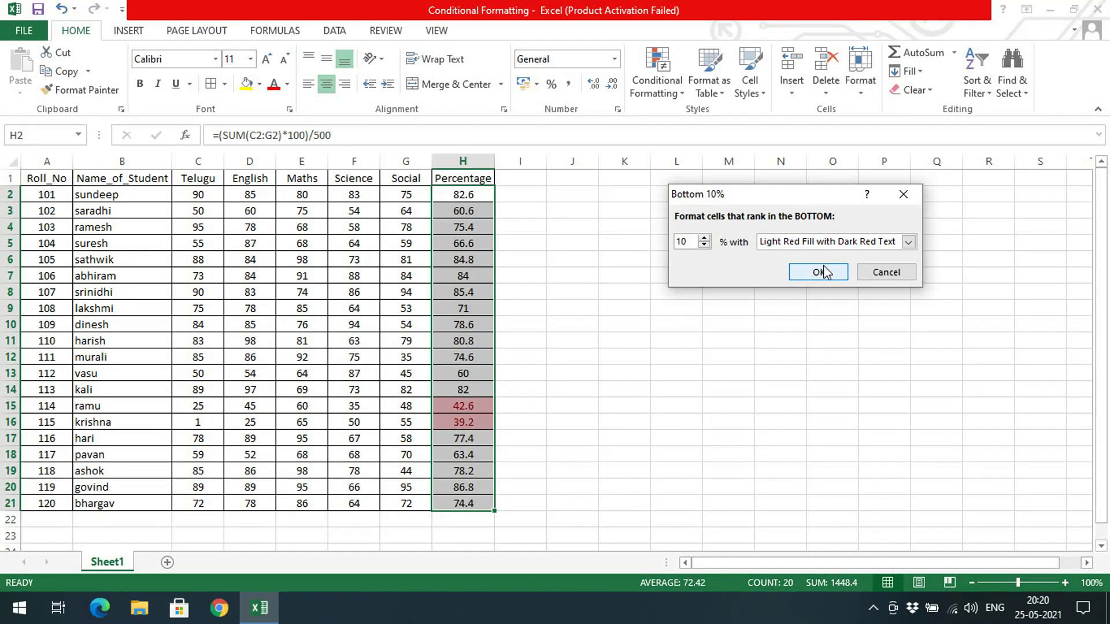
click(886, 273)
click(657, 75)
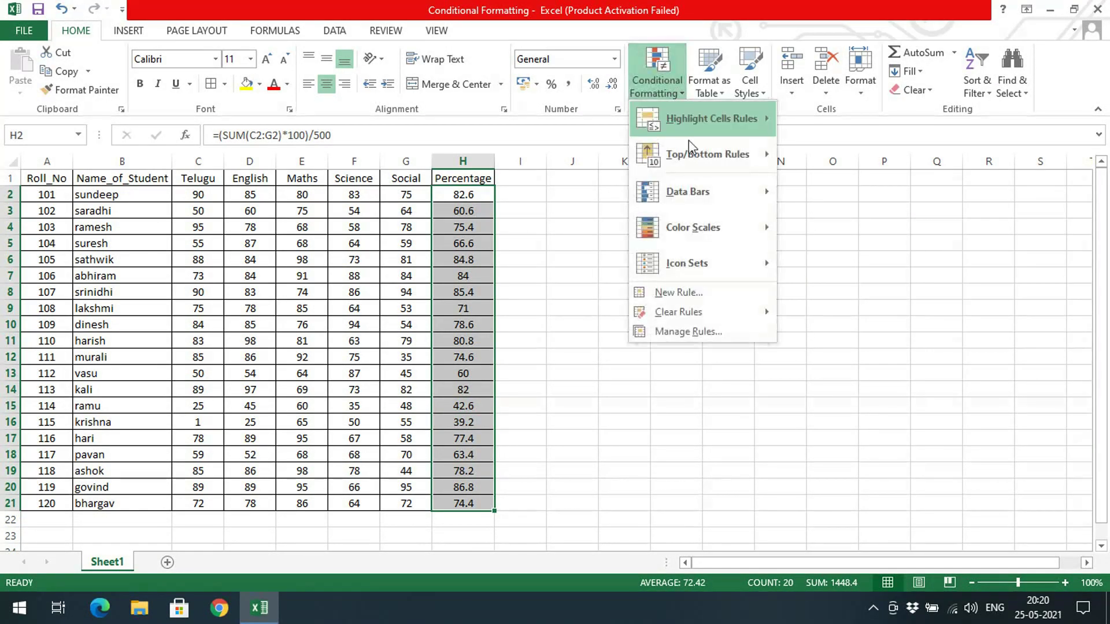
mouse_move(715, 153)
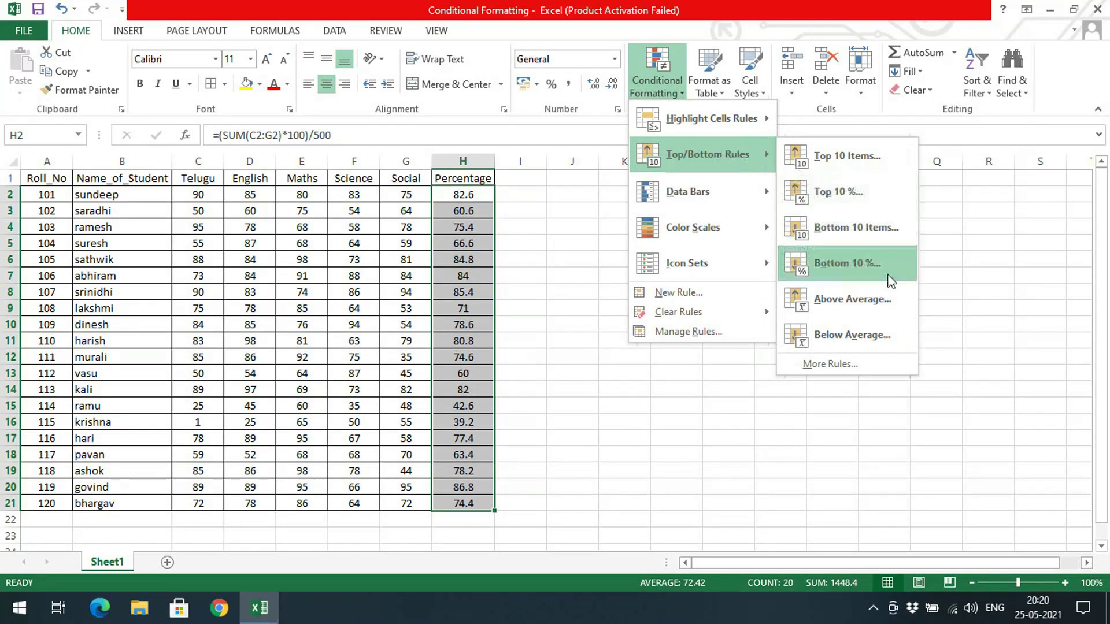
click(676, 416)
click(523, 502)
click(469, 522)
Calculate the average of the Percentage column in cell J6 with the formula =average(H2:H21).
click(573, 261)
text(a)
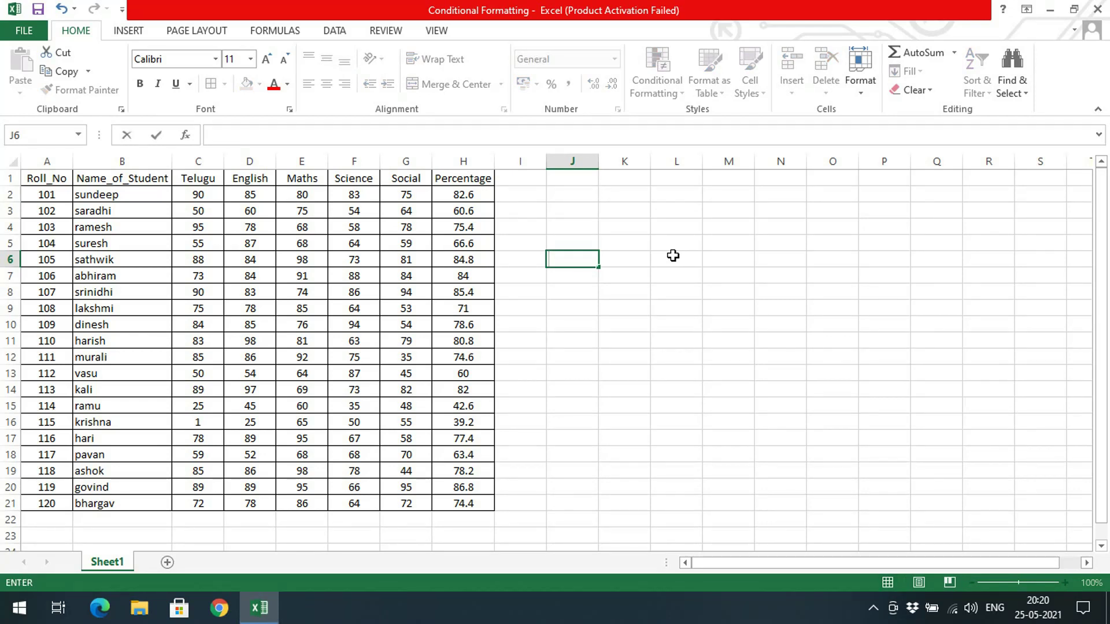
text(=average)
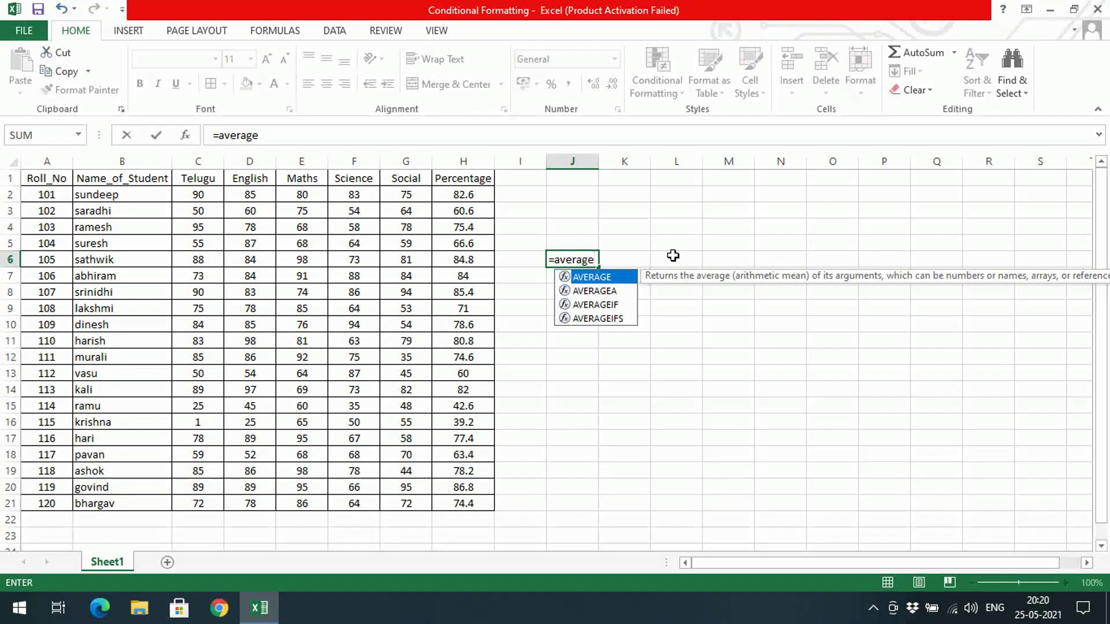
text(()
click(464, 196)
drag(494, 454, 479, 502)
text())
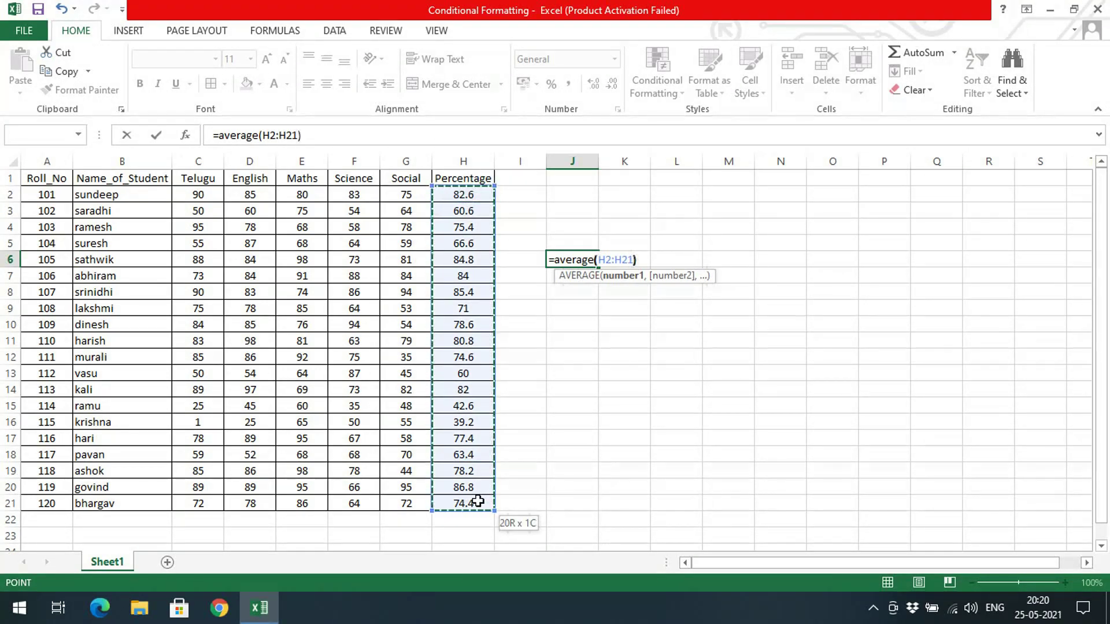
text(4)
key(Return)
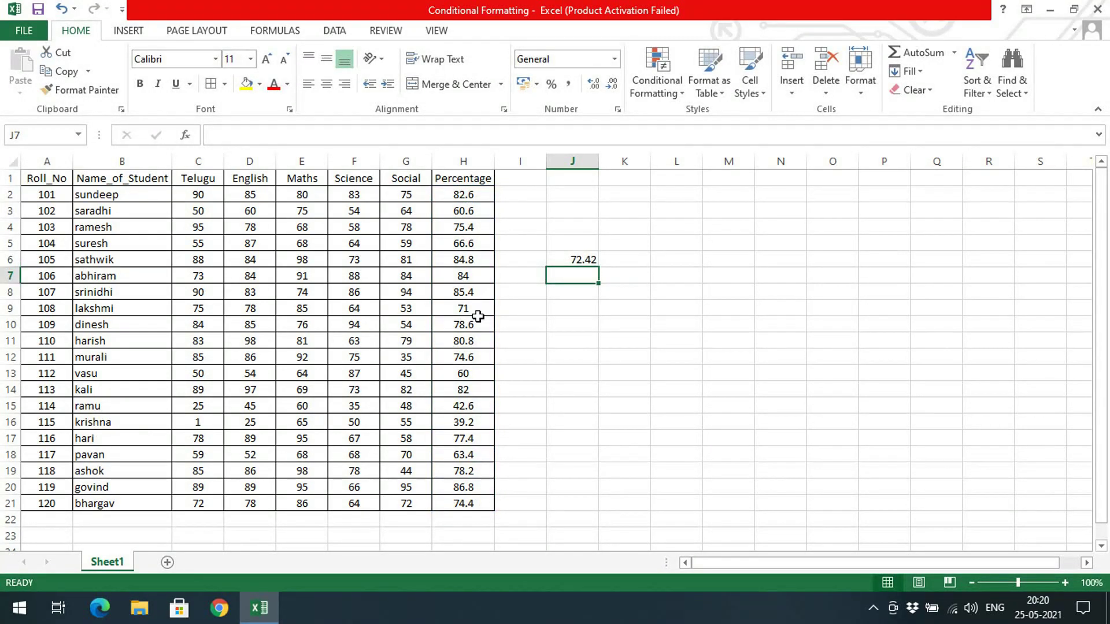
Preview the Above Average rule on H2:H21 with Light Red Fill with Dark Red Text, without applying it.
drag(462, 199, 469, 504)
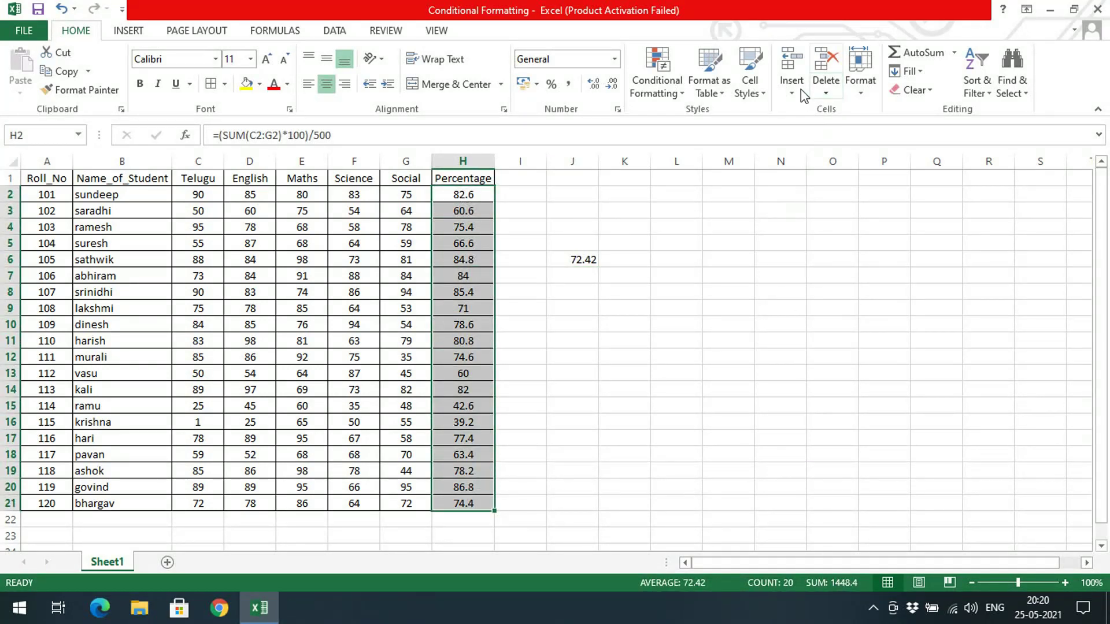
click(658, 78)
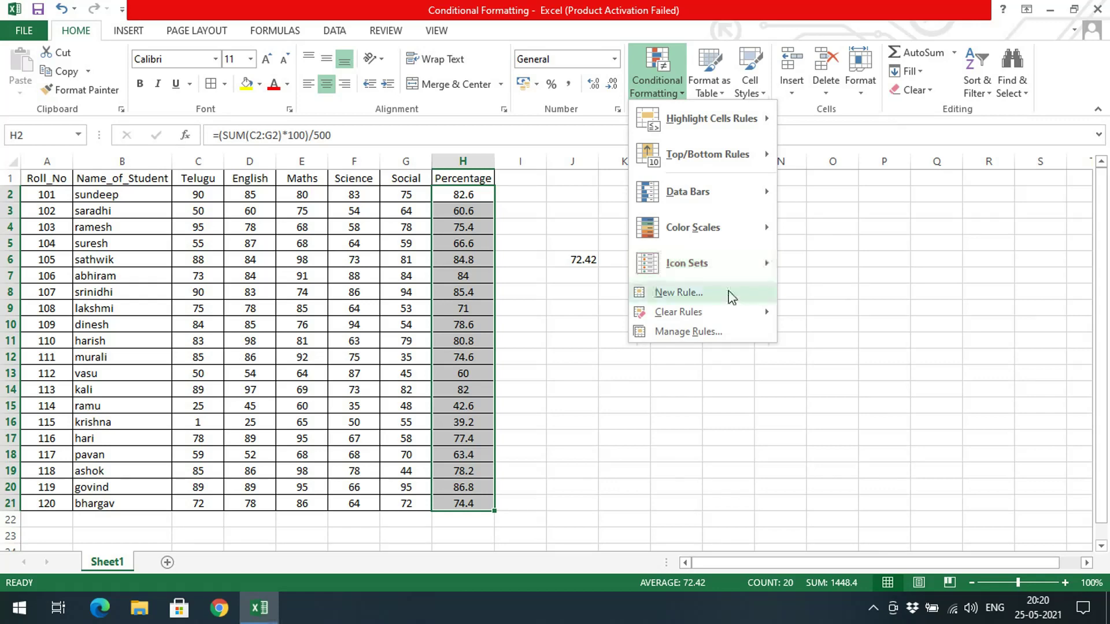
mouse_move(742, 153)
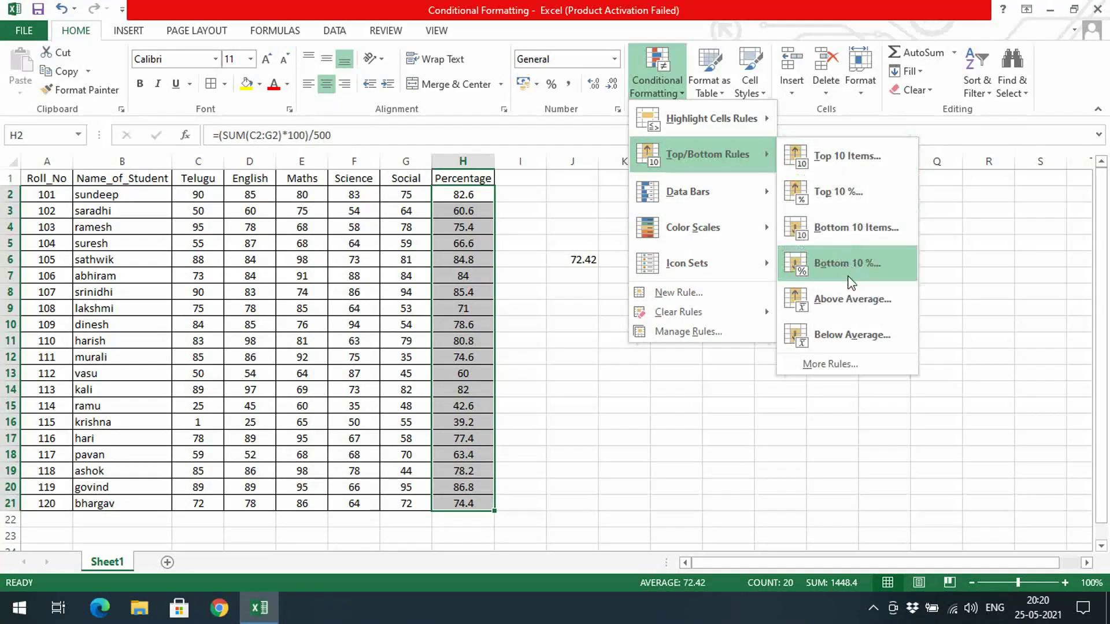
click(858, 304)
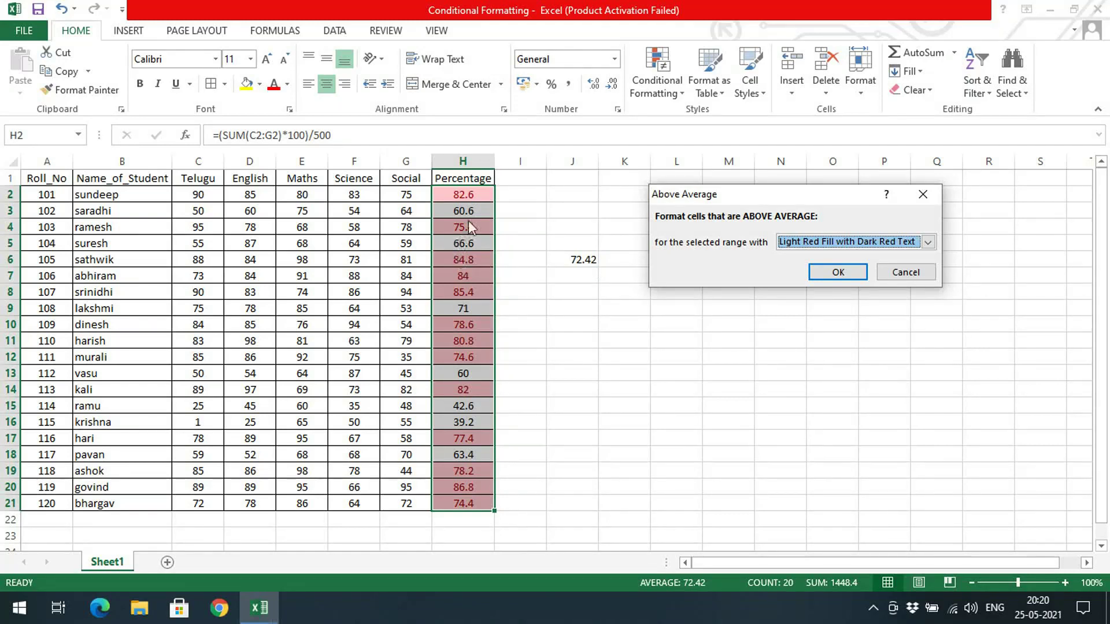
click(807, 244)
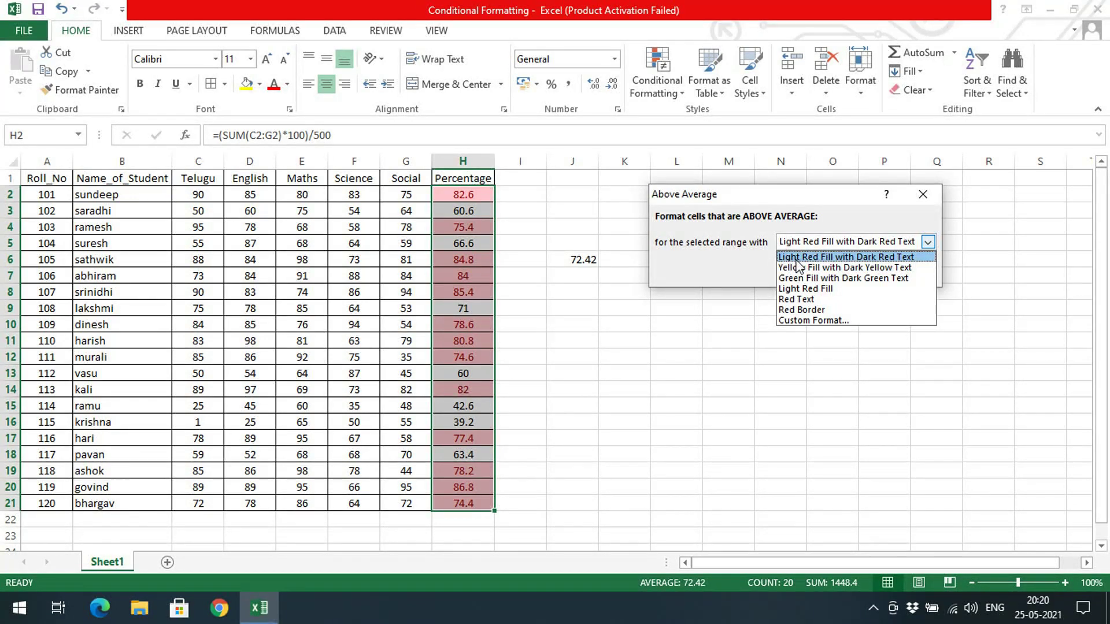
click(797, 259)
click(904, 273)
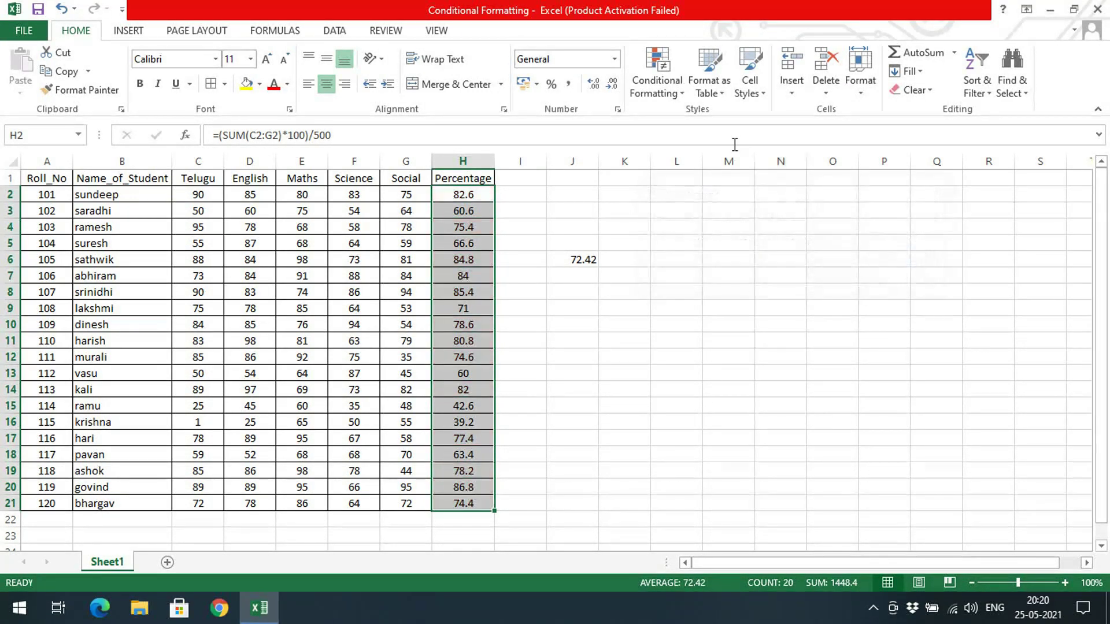
Preview the Below Average rule on H2:H21 with Light Red Fill with Dark Red Text, without applying it.
click(658, 78)
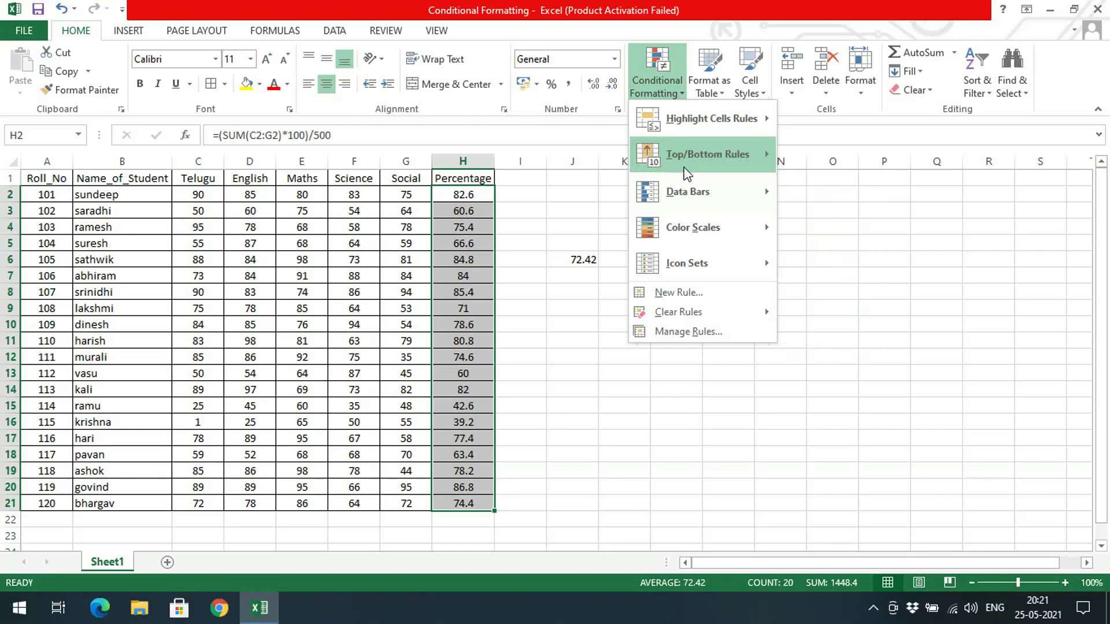
mouse_move(687, 174)
click(847, 326)
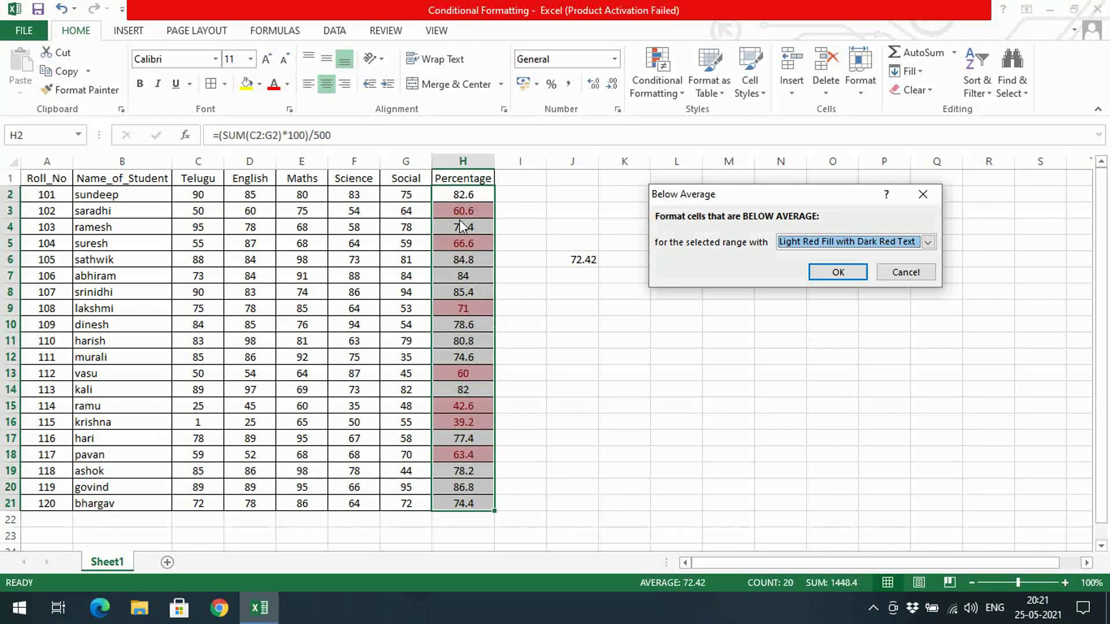
click(919, 277)
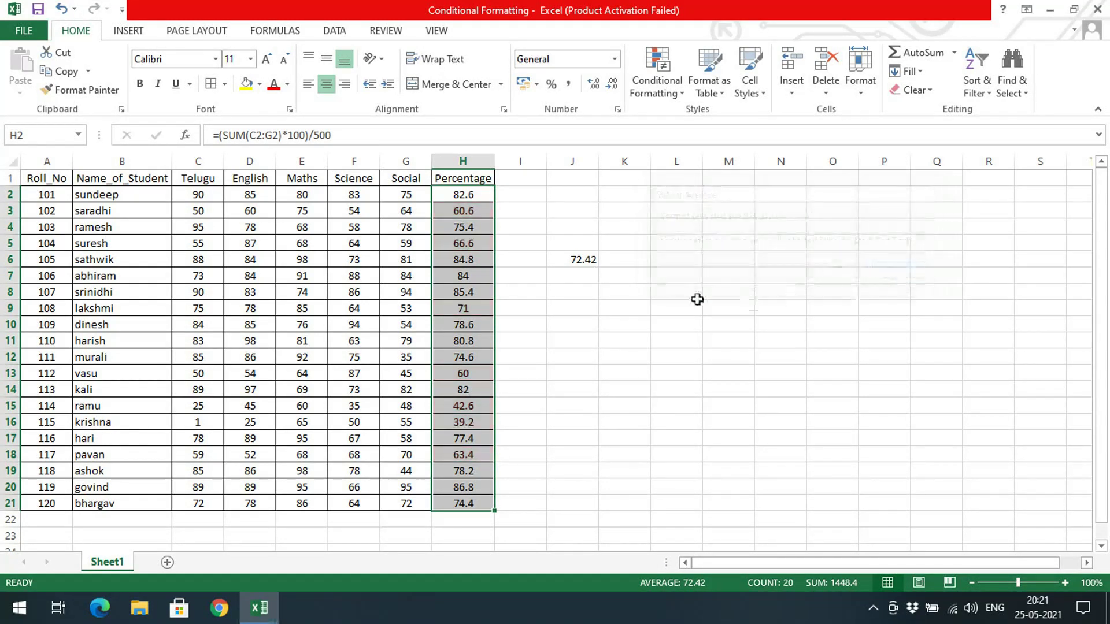
Apply blue gradient-fill data bars to the percentages in H2:H21 and widen the Percentage column to lengthen the bars.
click(675, 94)
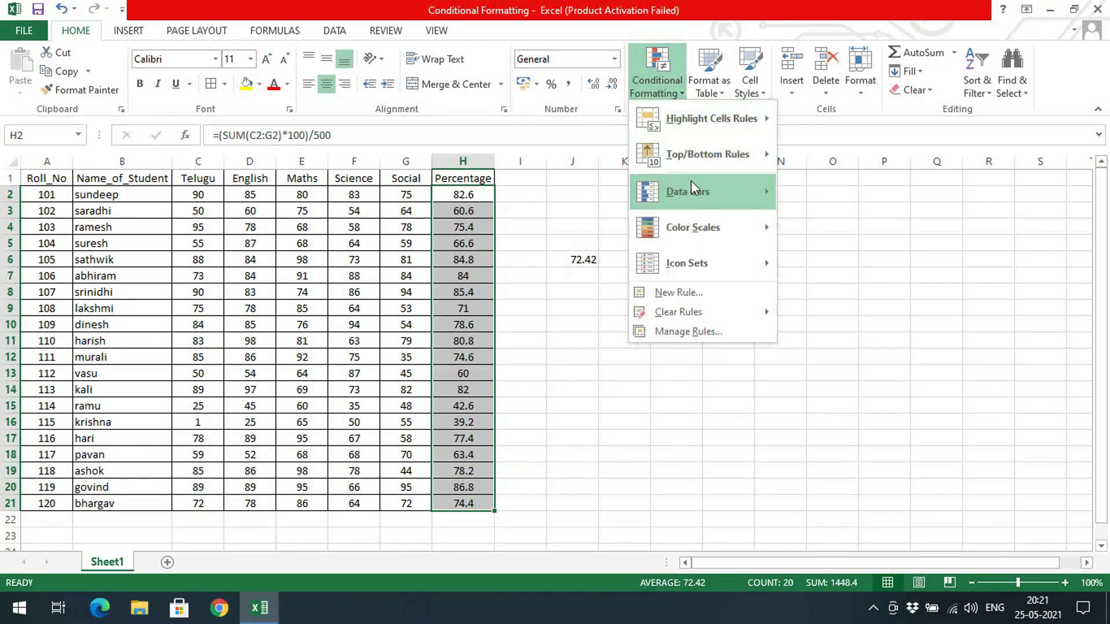
mouse_move(689, 192)
click(473, 237)
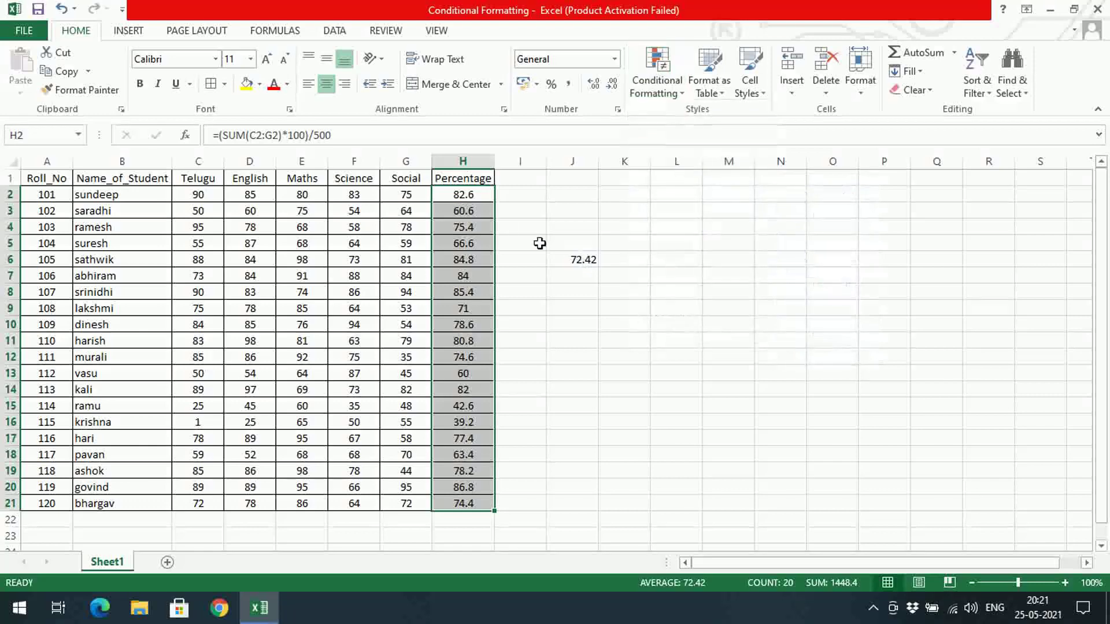
click(682, 97)
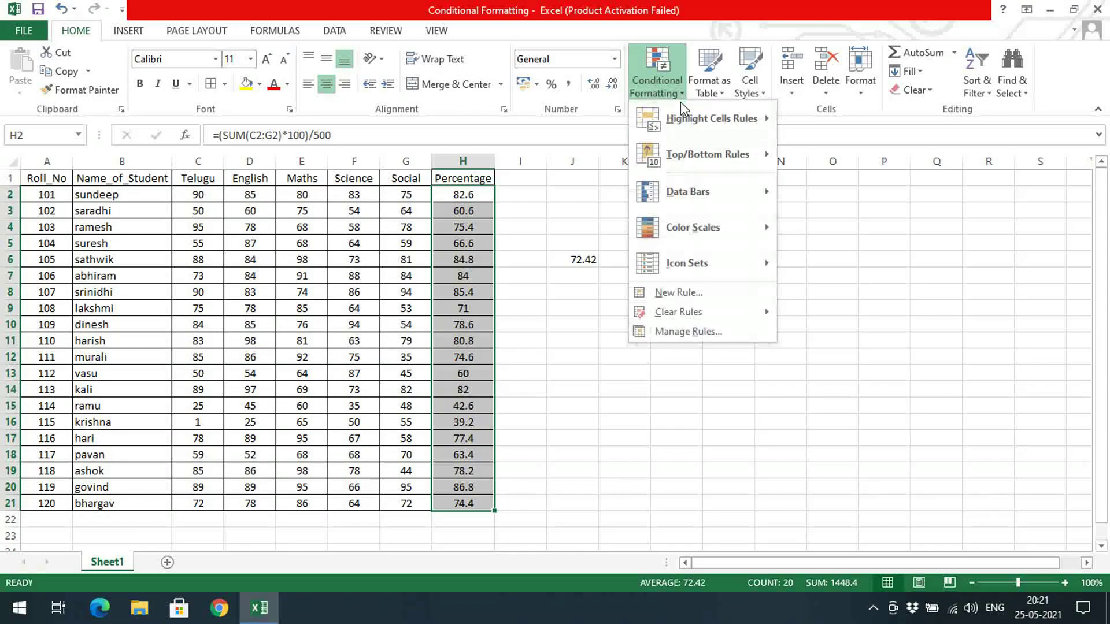
mouse_move(717, 195)
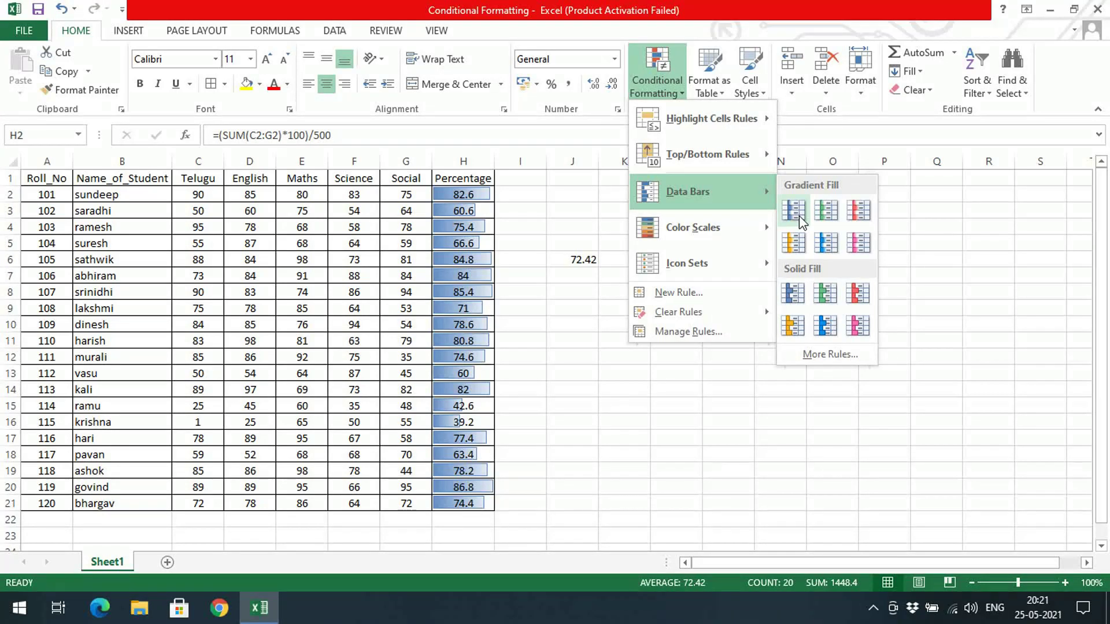
click(799, 216)
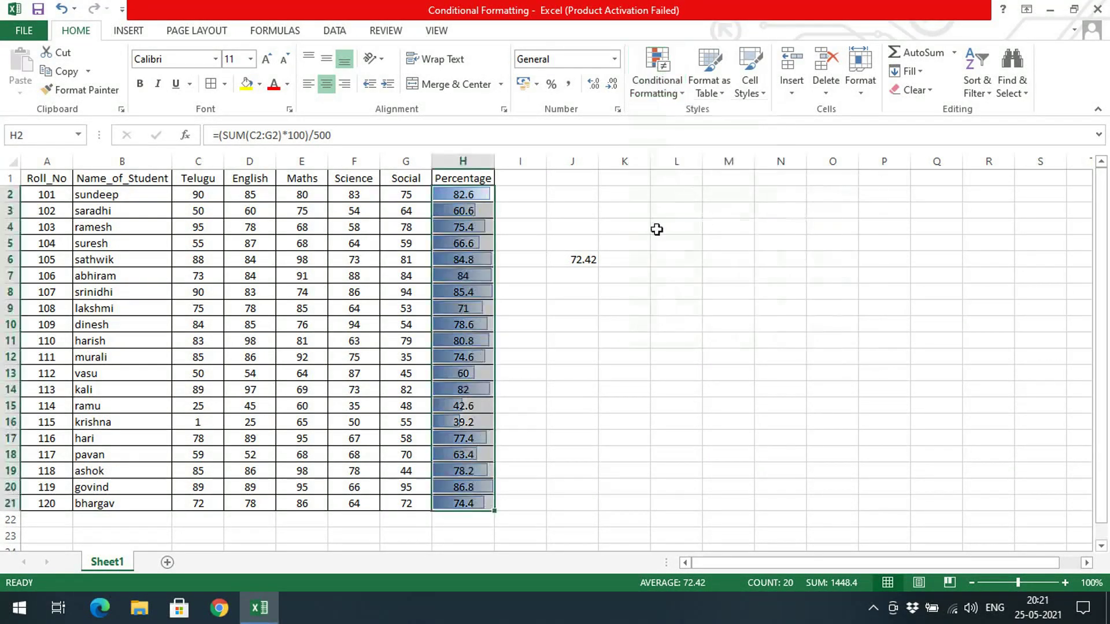
click(500, 210)
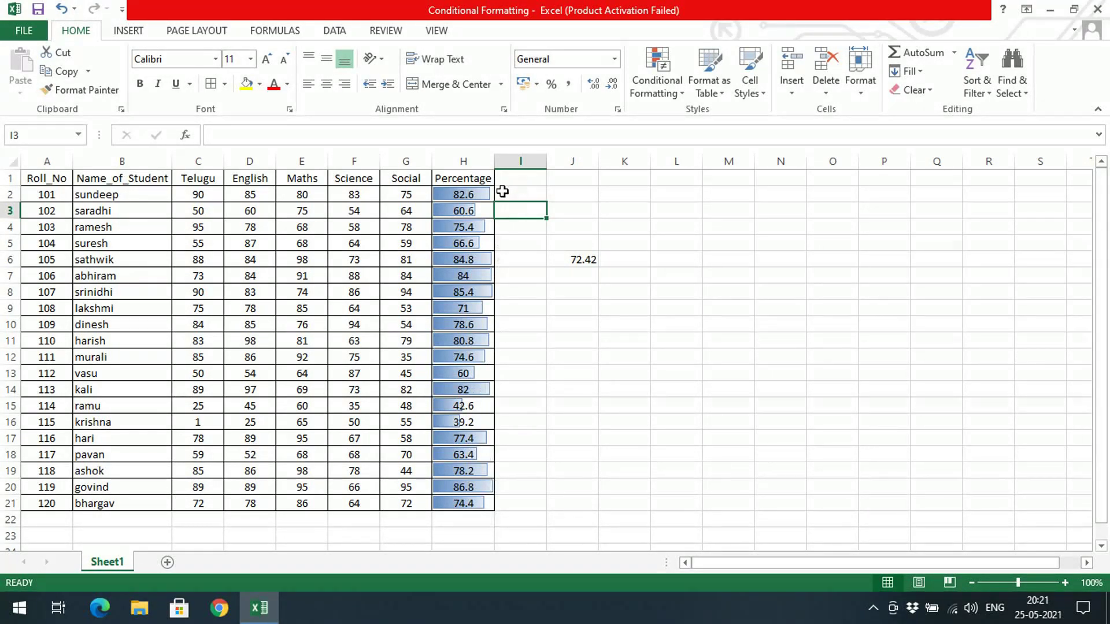
drag(474, 197, 491, 505)
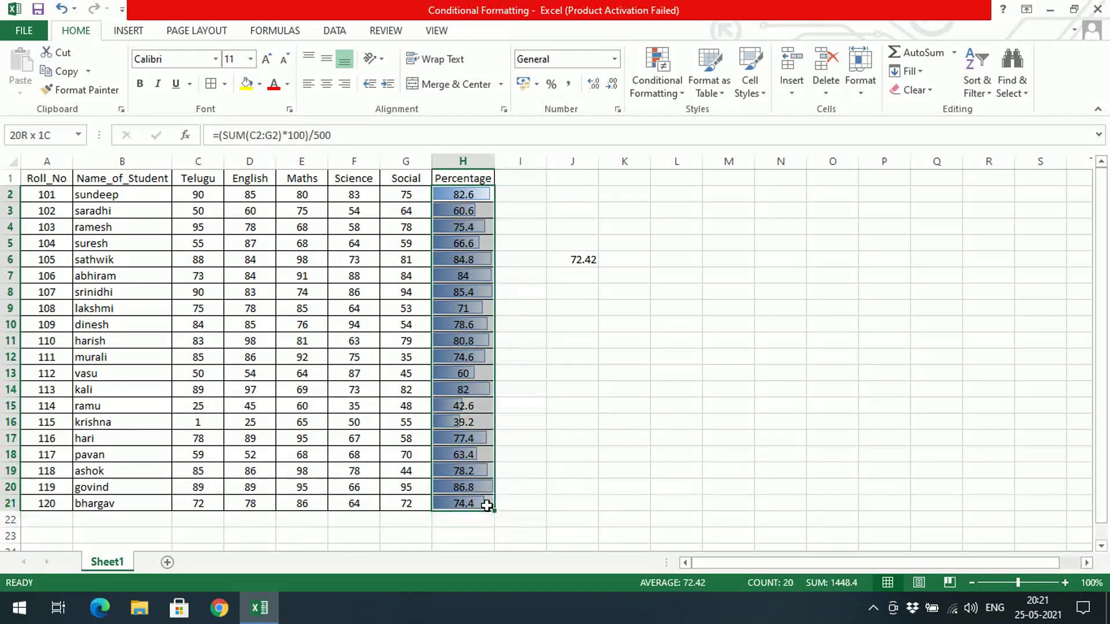
drag(492, 160, 595, 160)
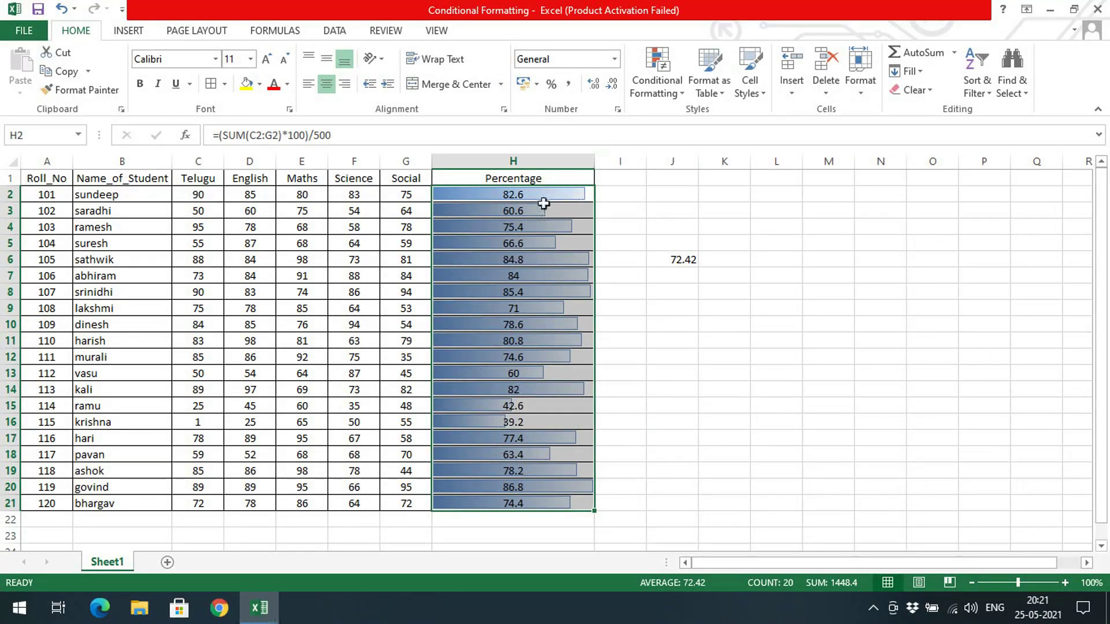
Preview the color scales on H2:H21 and look through the available icon sets, without applying any.
click(657, 78)
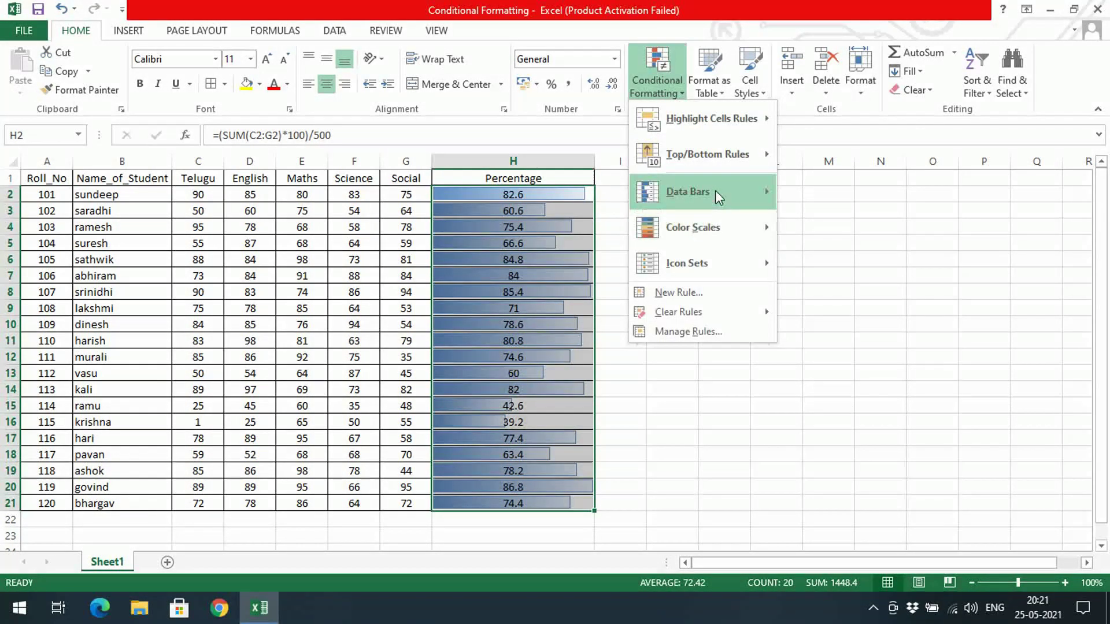
mouse_move(723, 228)
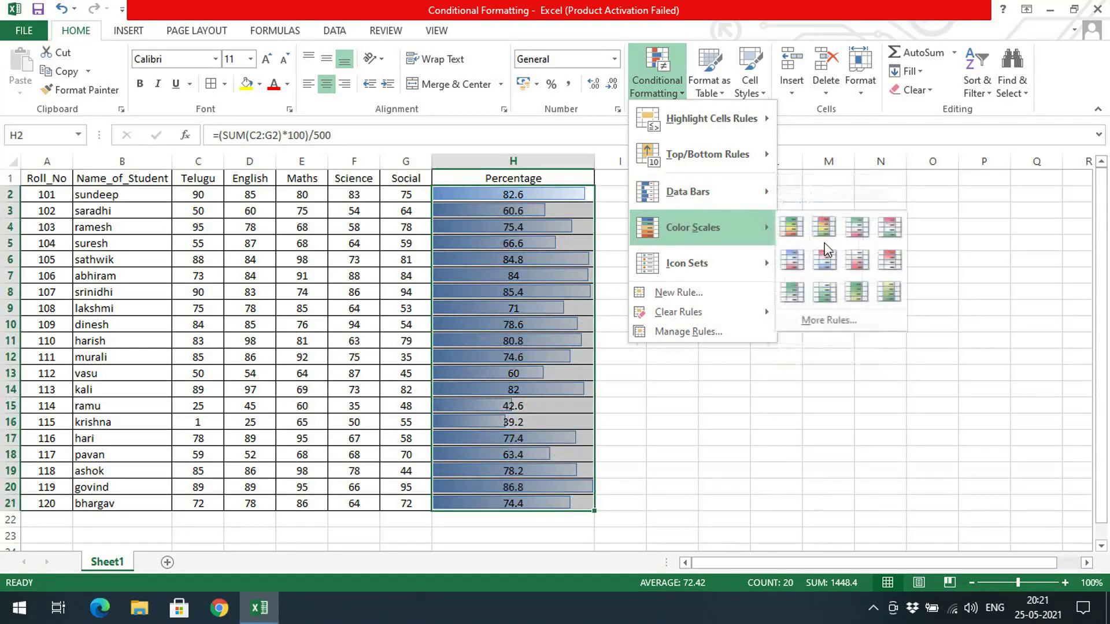
mouse_move(752, 191)
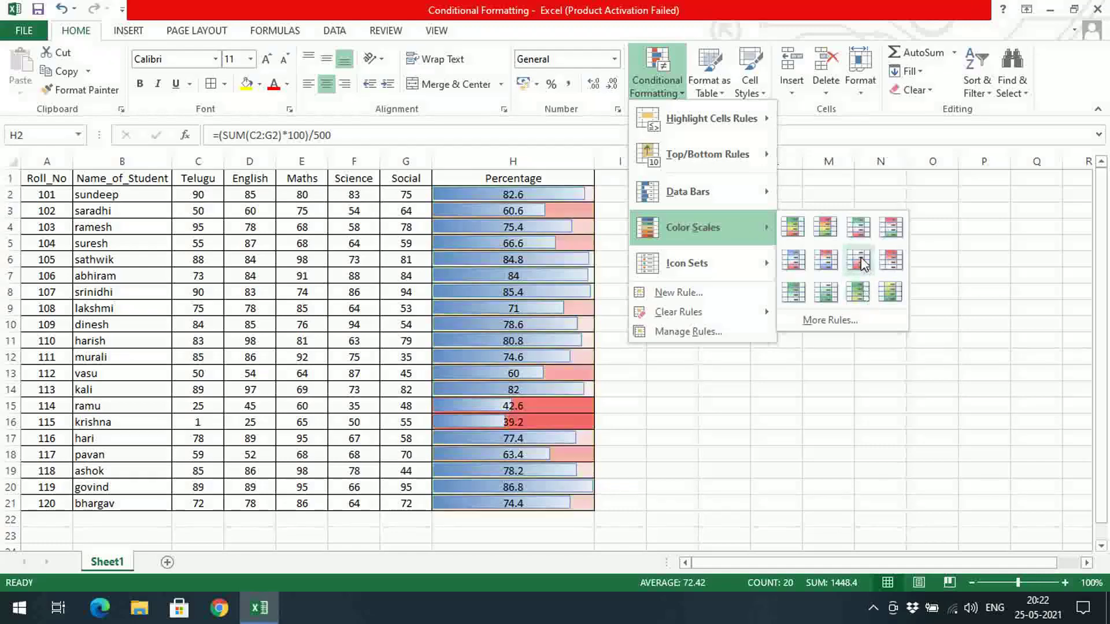
mouse_move(720, 265)
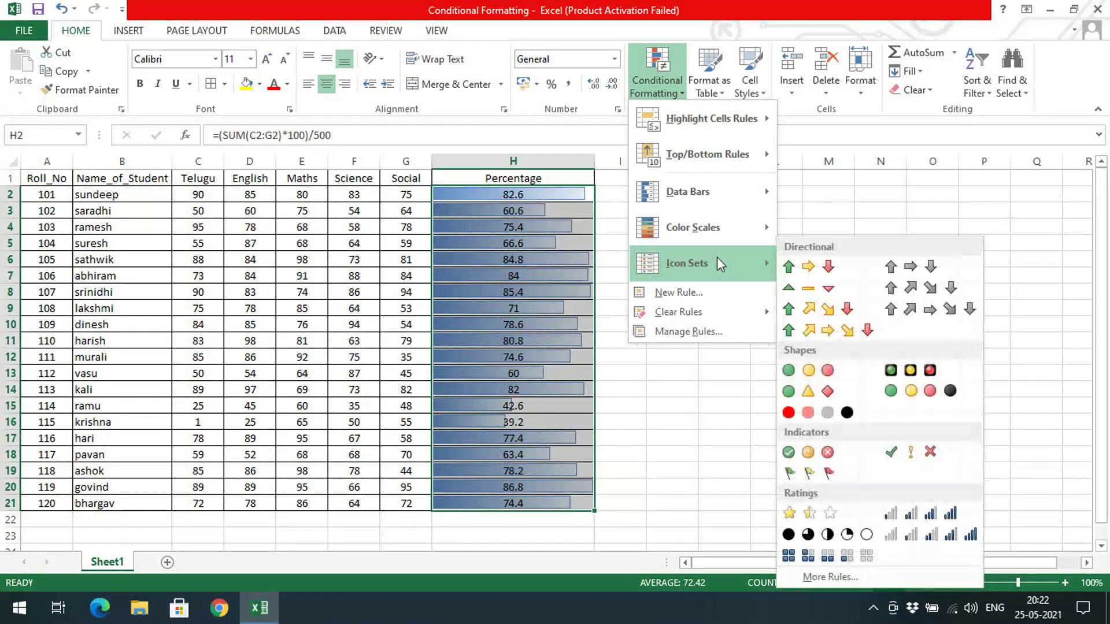
click(606, 524)
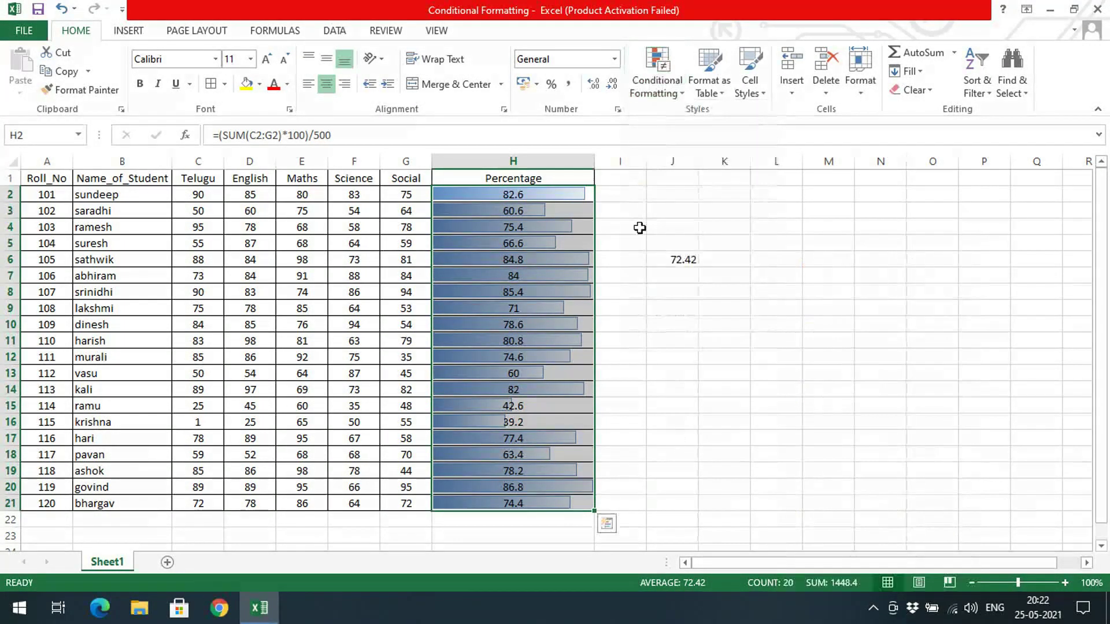
Clear the conditional formatting rules from the entire sheet.
click(679, 93)
mouse_move(720, 312)
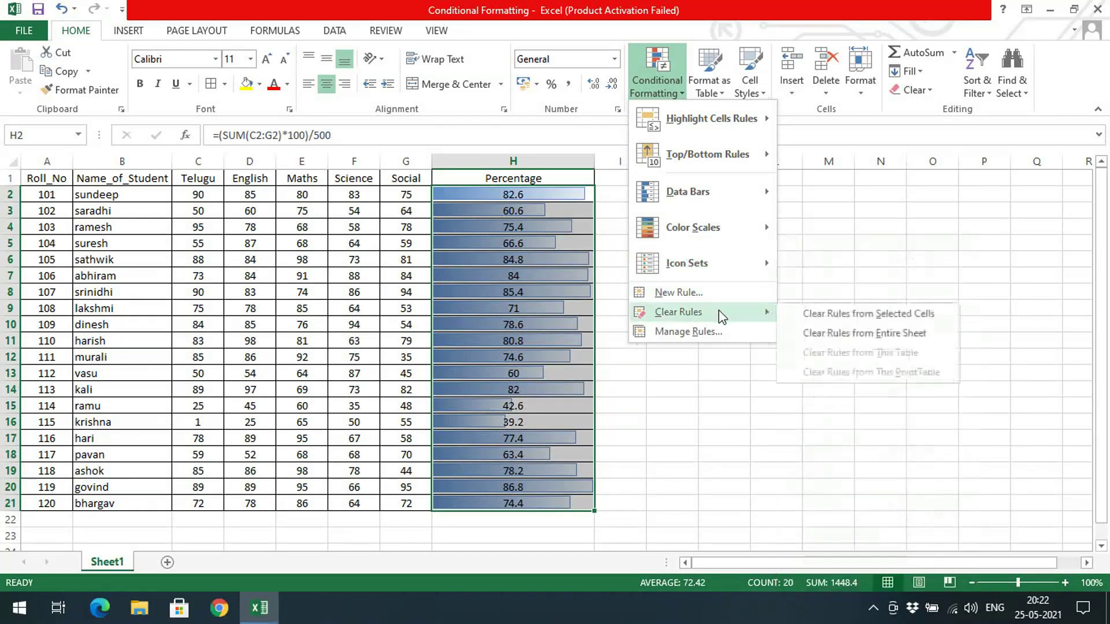
click(864, 333)
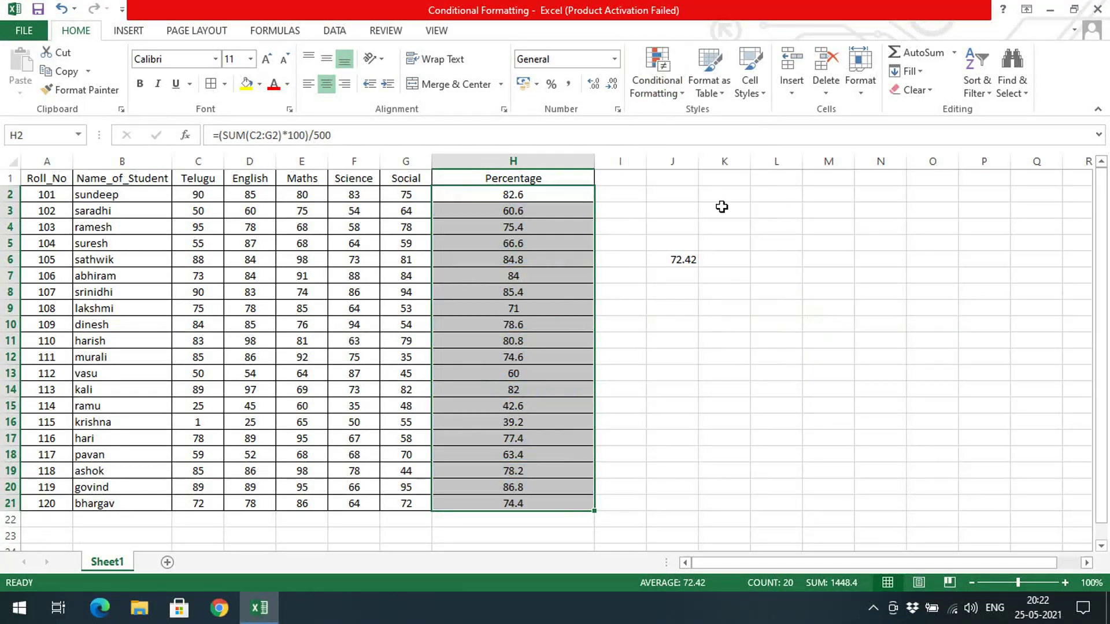
Apply the five-icon black-and-white quarter-circle rating icon set to the percentages in H2:H21.
click(680, 90)
mouse_move(720, 263)
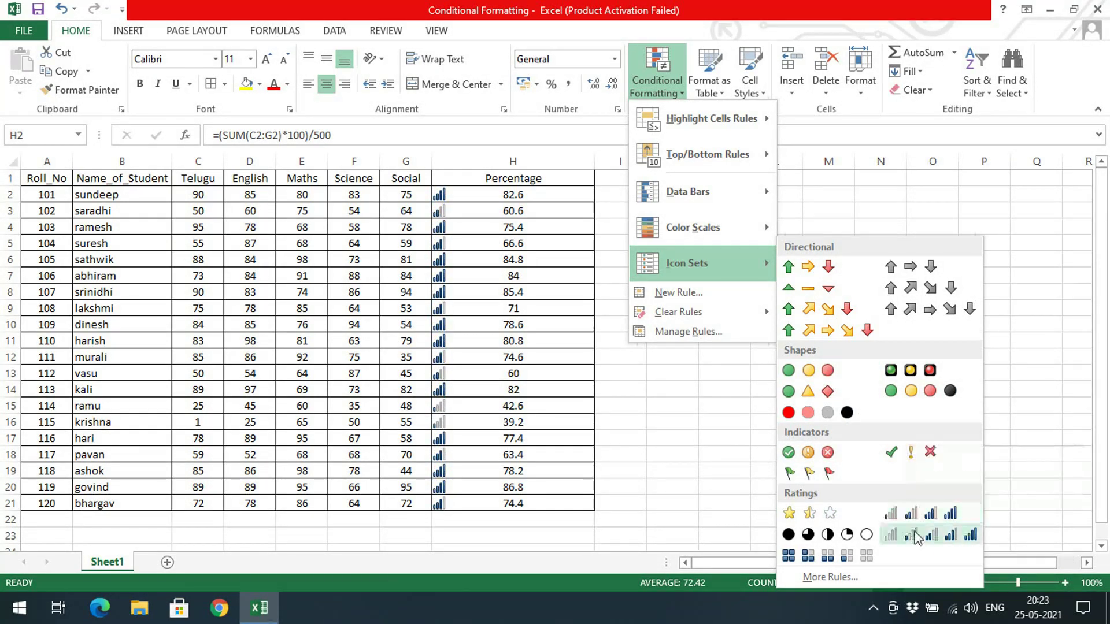
click(867, 535)
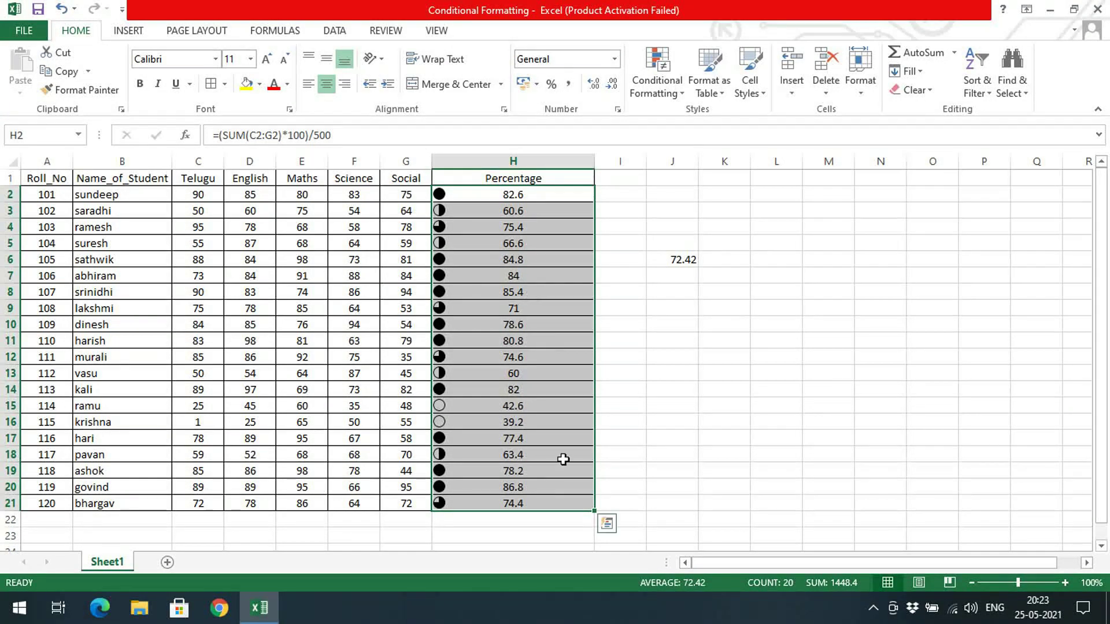
Calculate the highest percentage in cell H22 with the formula =max(H2:H21).
click(562, 520)
text(=max()
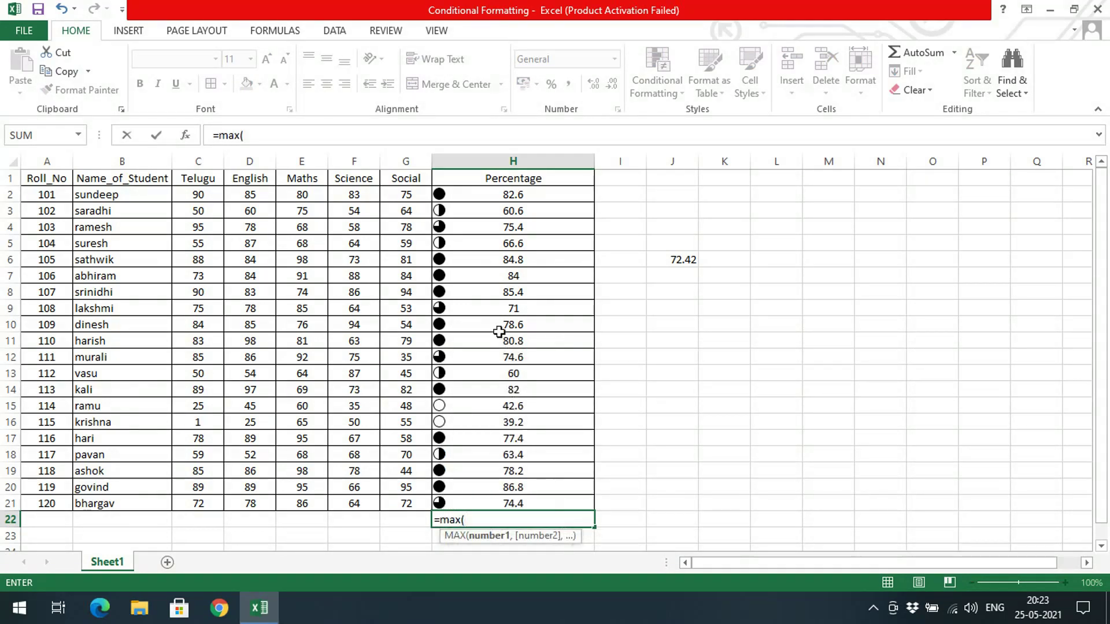
drag(494, 196, 501, 502)
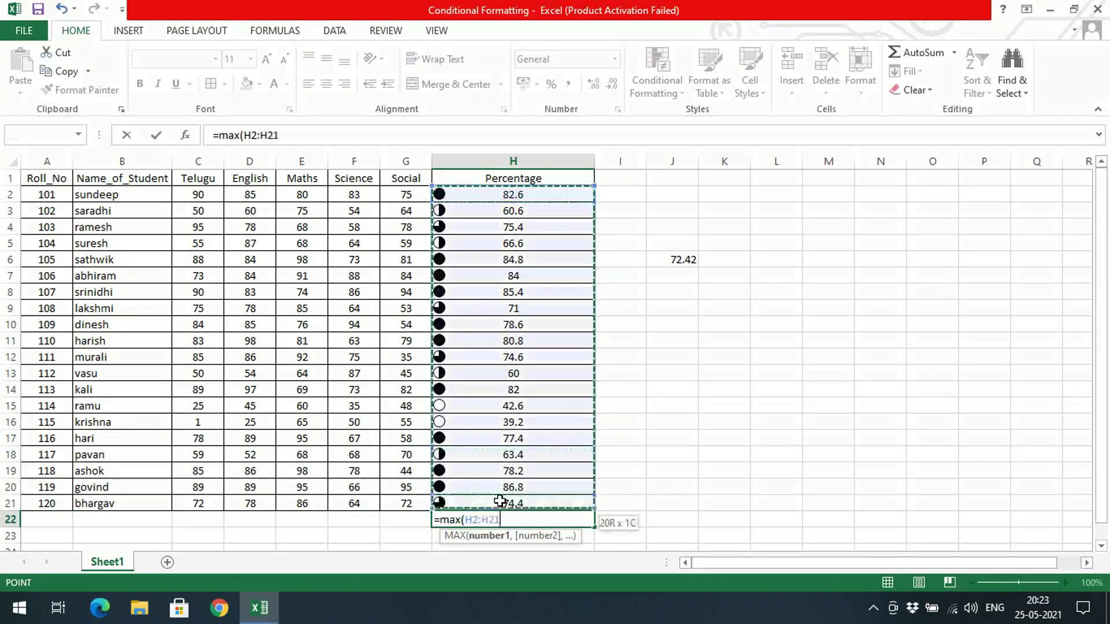
key(Return)
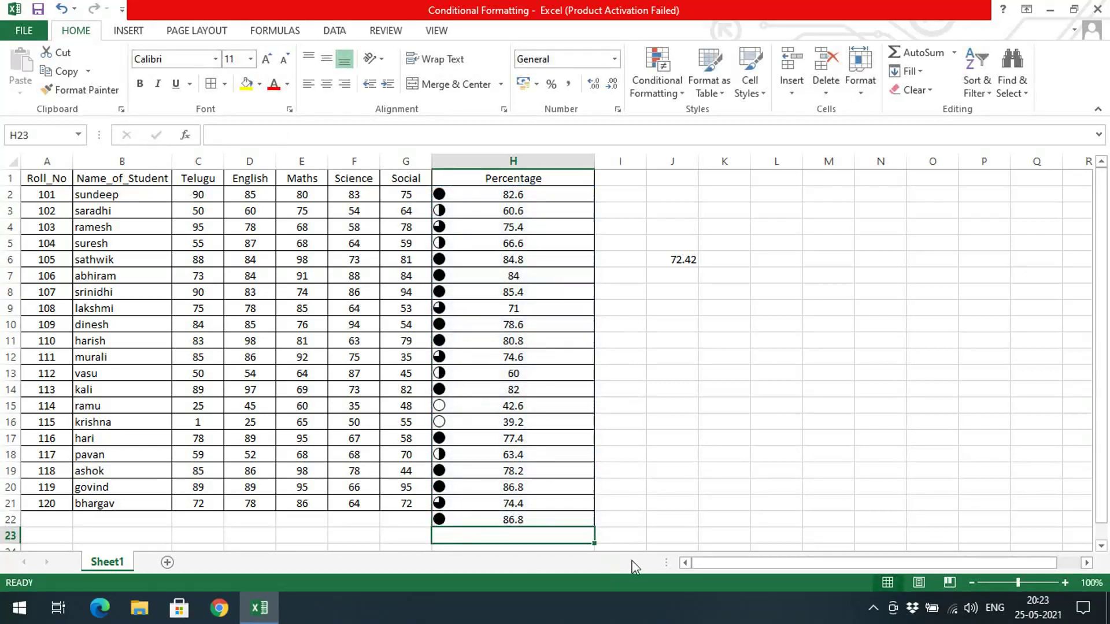
click(544, 519)
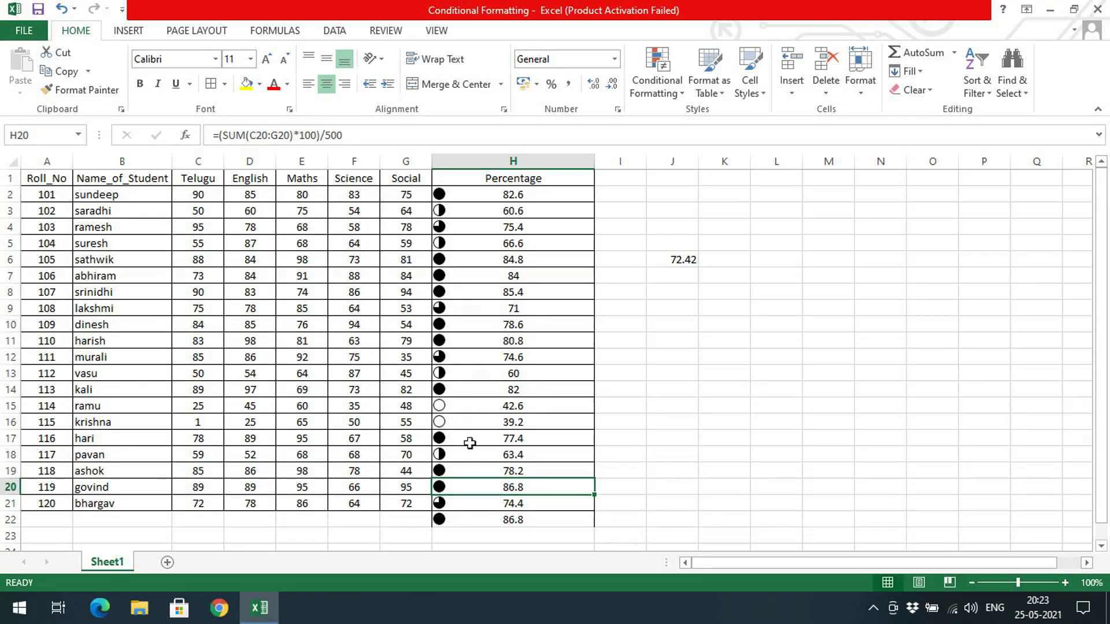
Undo the maximum formula in H22 and the icon set on the Percentage column.
key(ctrl+z)
key(ctrl+z)
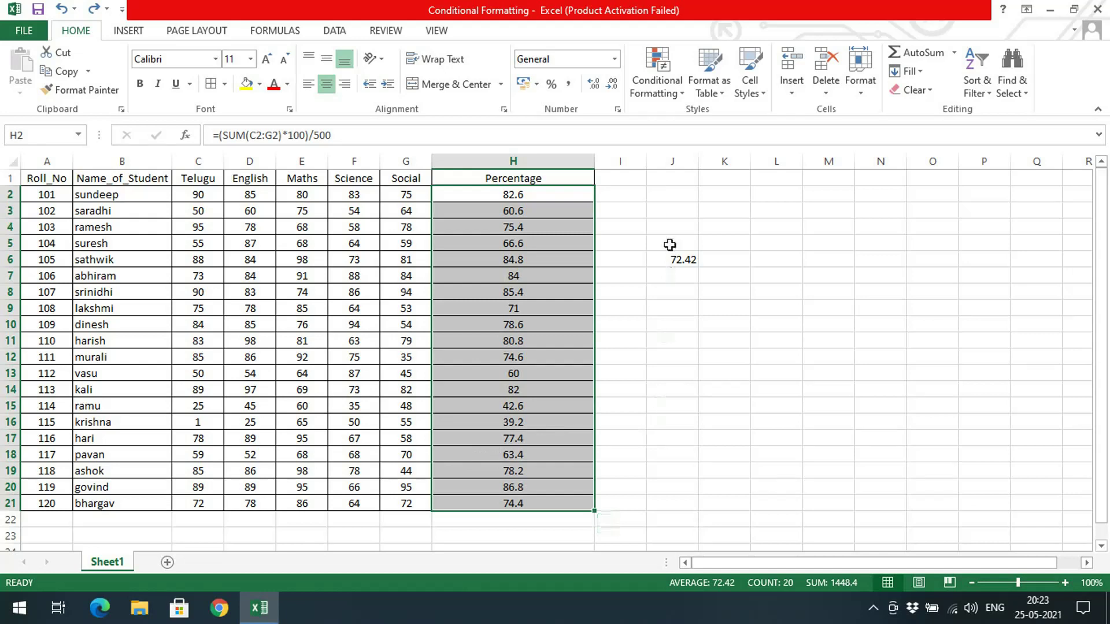
Preview icon sets on H2:H21, and look at a new "Format only cells that contain" rule's settings and font format options without setting any.
click(658, 81)
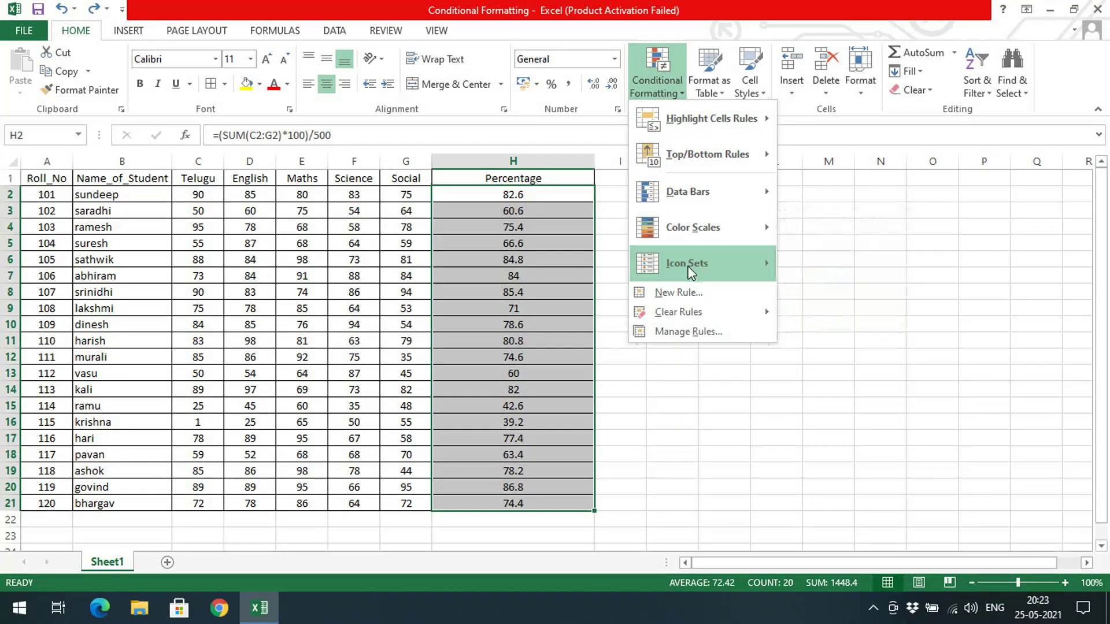
mouse_move(689, 268)
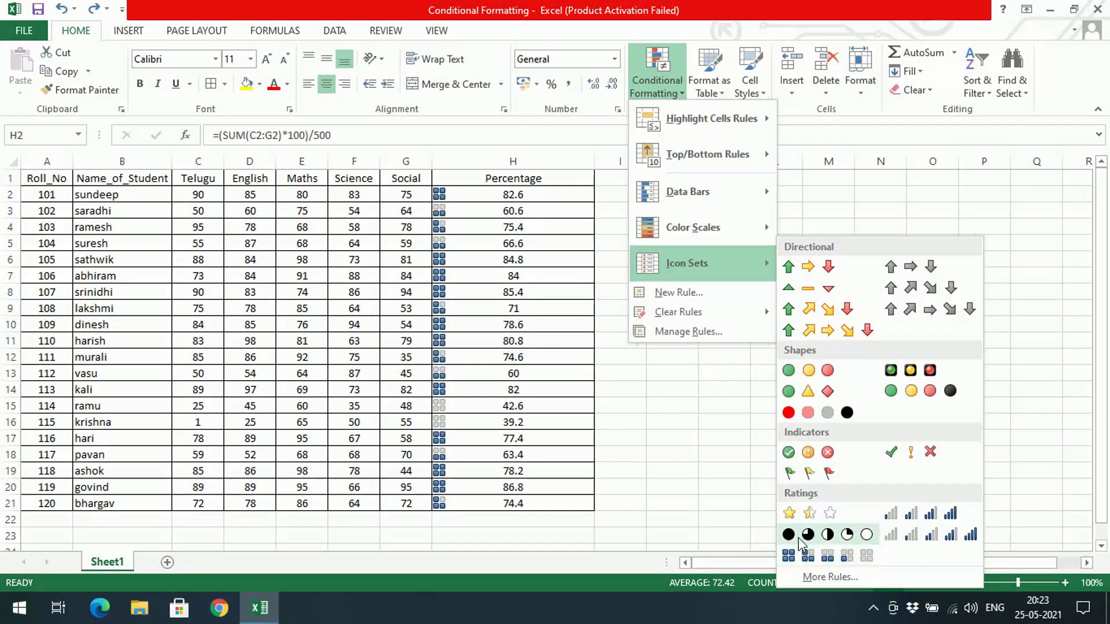
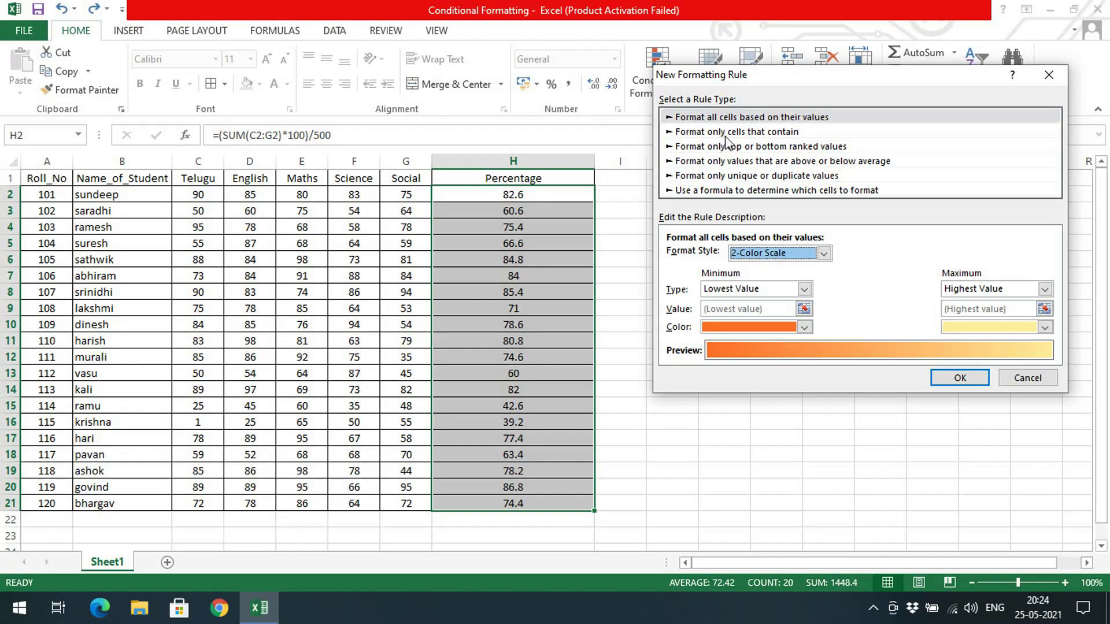
click(748, 132)
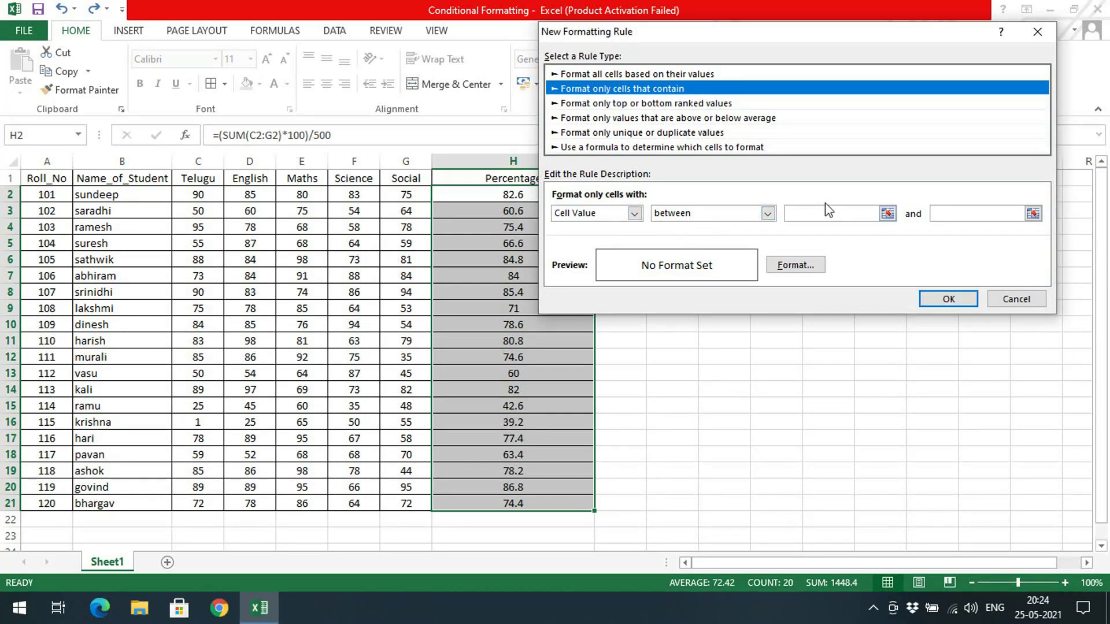
click(985, 215)
click(803, 270)
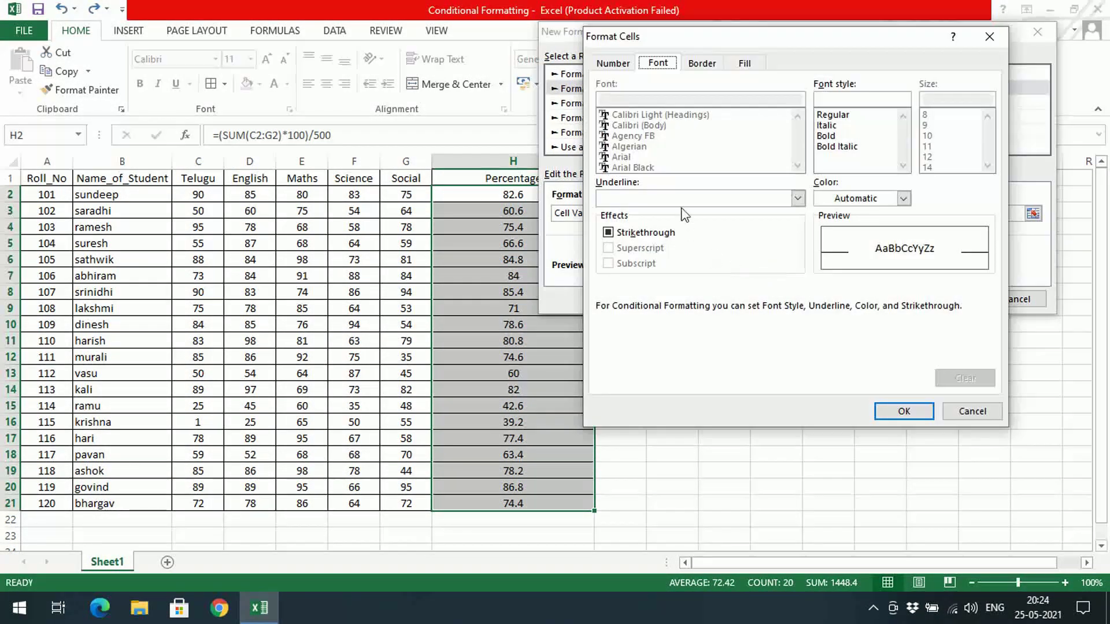
click(972, 411)
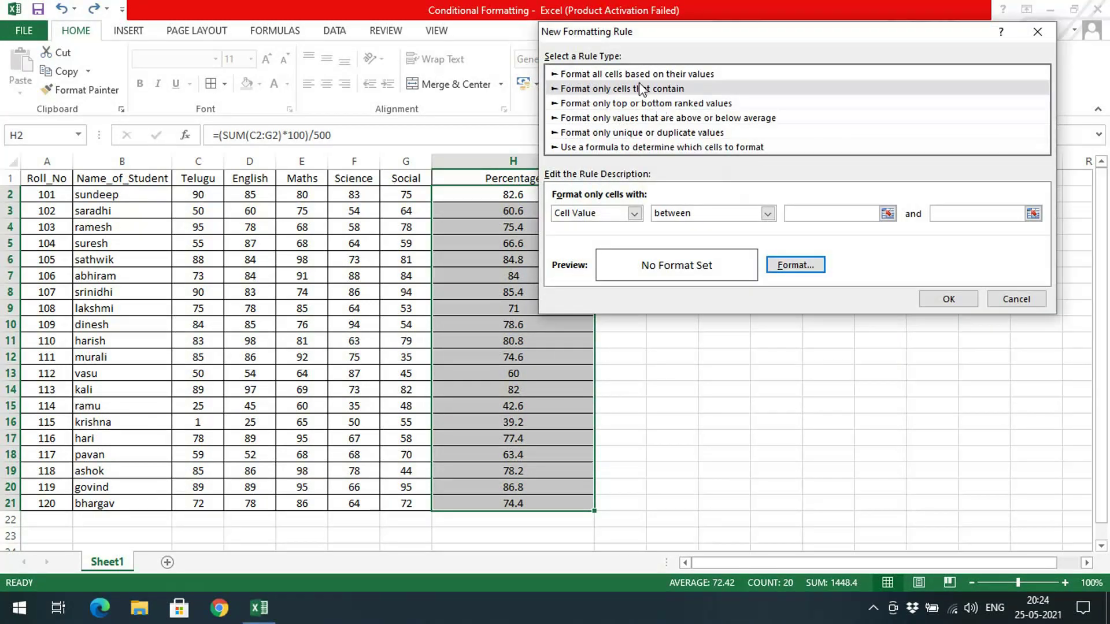
View the new rule settings for "Format only top or bottom ranked values" and close the dialog without creating a rule.
click(645, 104)
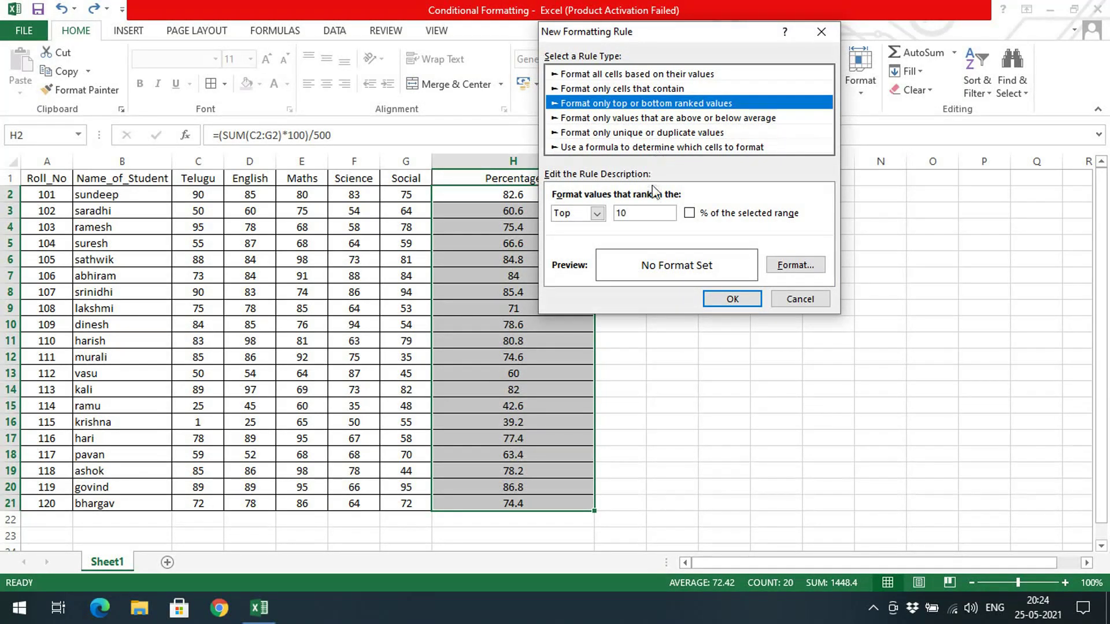
click(635, 213)
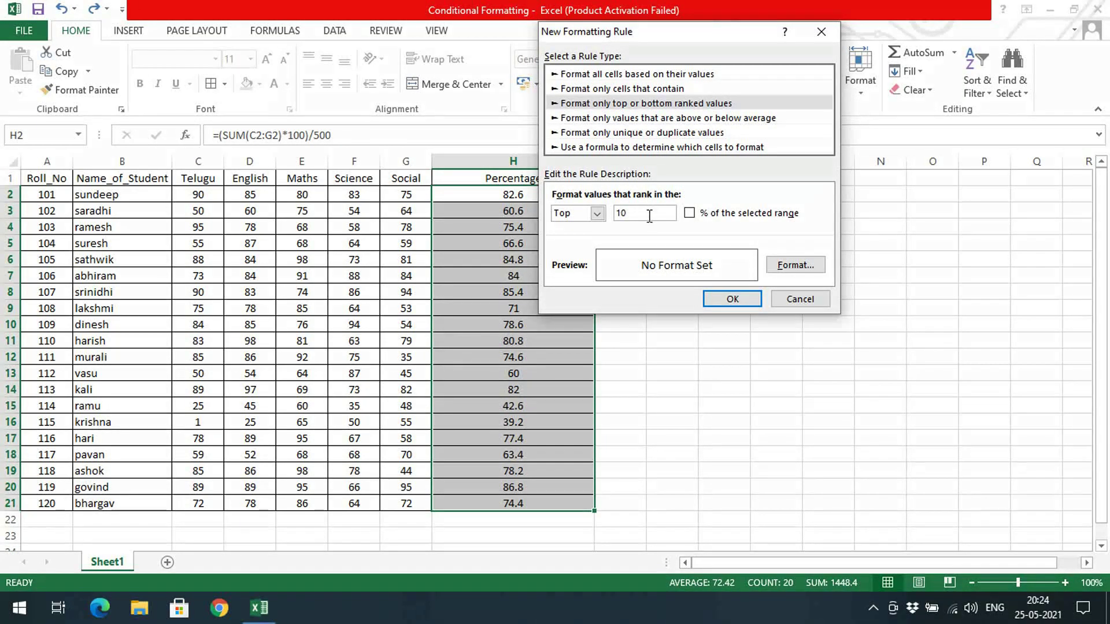
drag(693, 34, 574, 139)
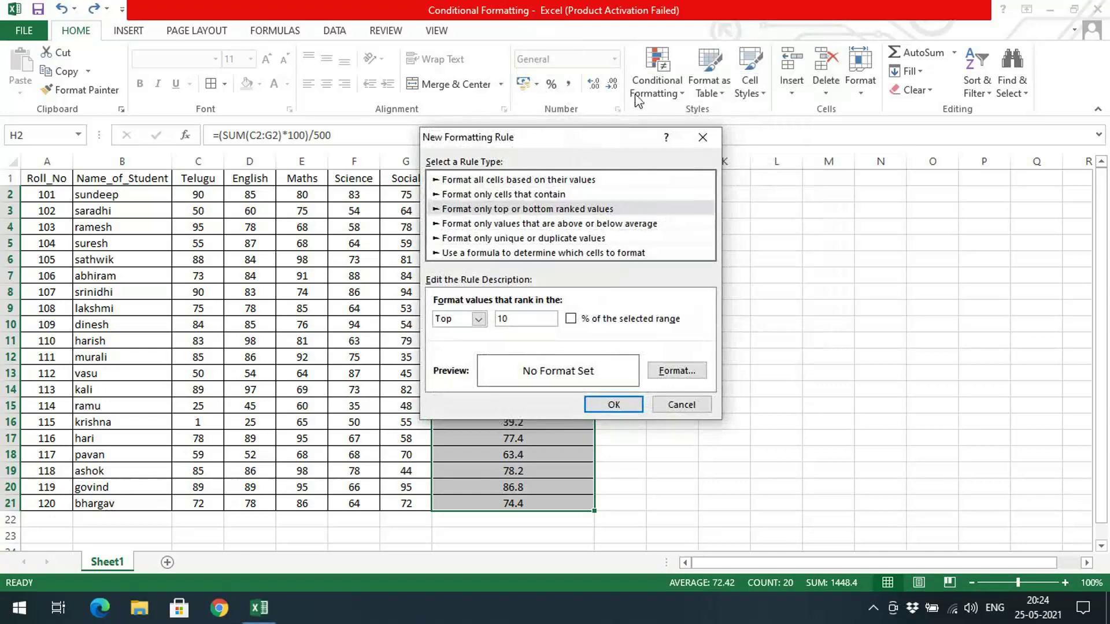
click(671, 405)
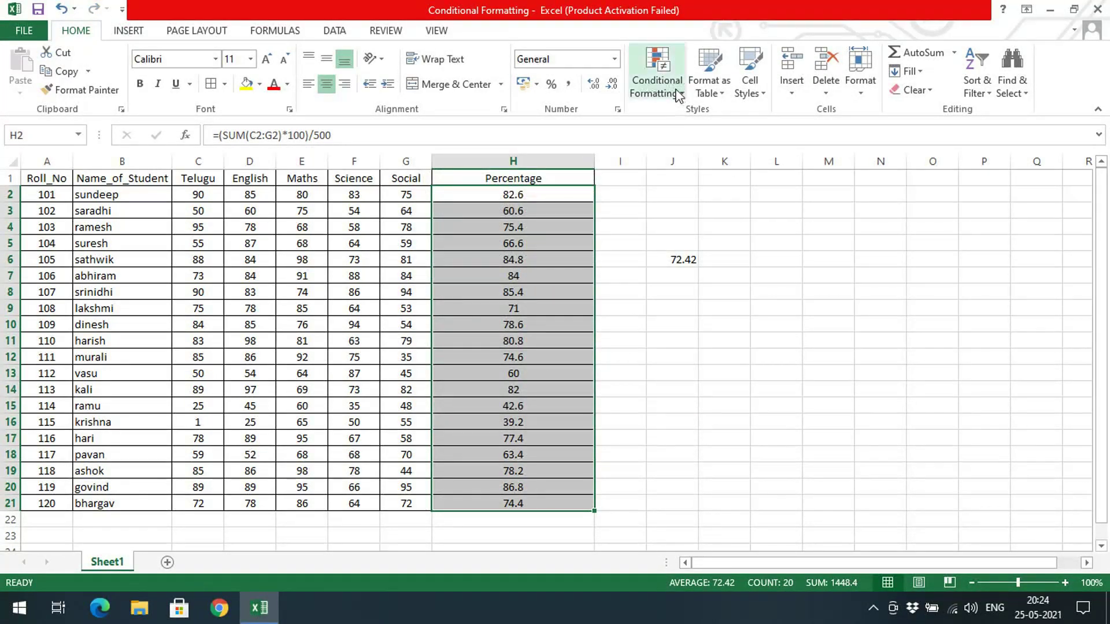
View the Conditional Formatting Rules Manager for the selected range H2:H21 and close it without changes.
click(677, 94)
mouse_move(683, 156)
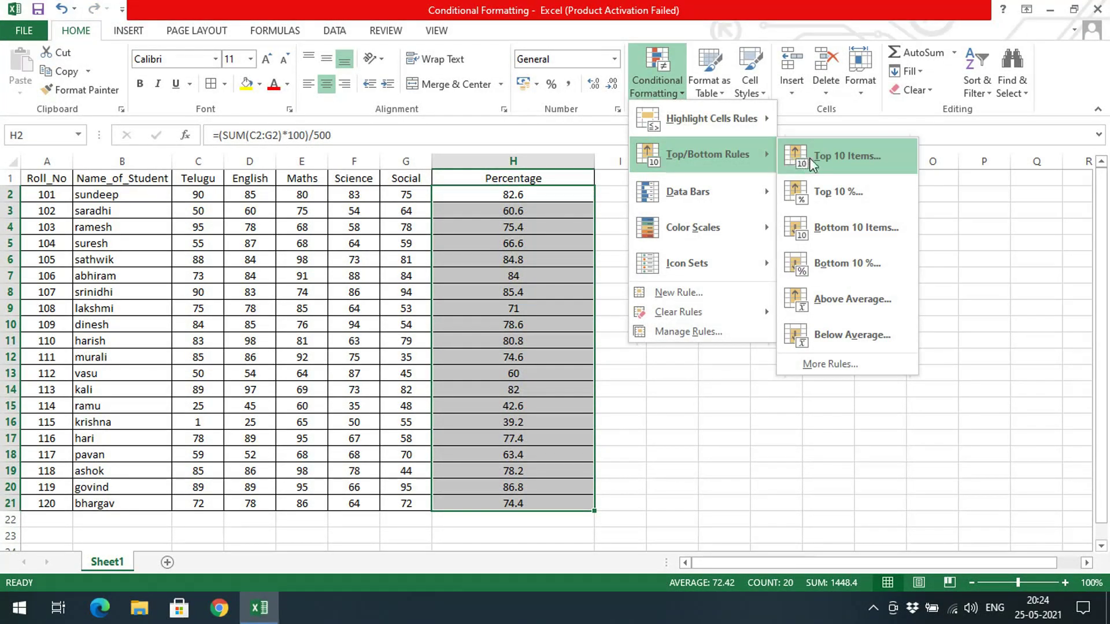
click(722, 331)
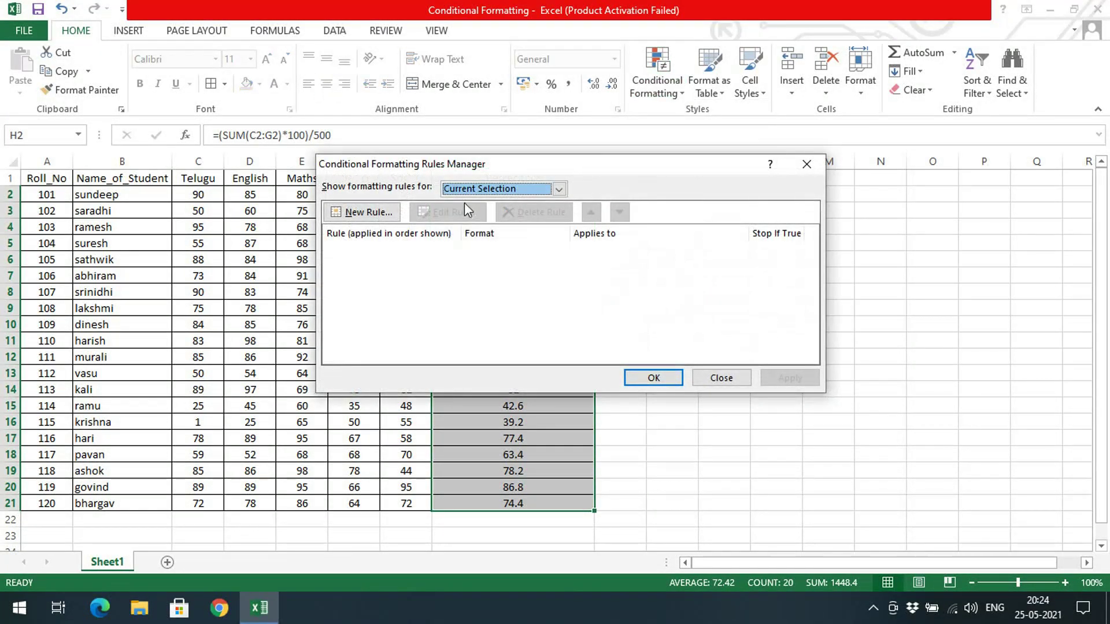
click(716, 376)
Start a new formatting rule on H2:H21 and look at the top or bottom ranked settings with "% of the selected range" enabled.
click(657, 87)
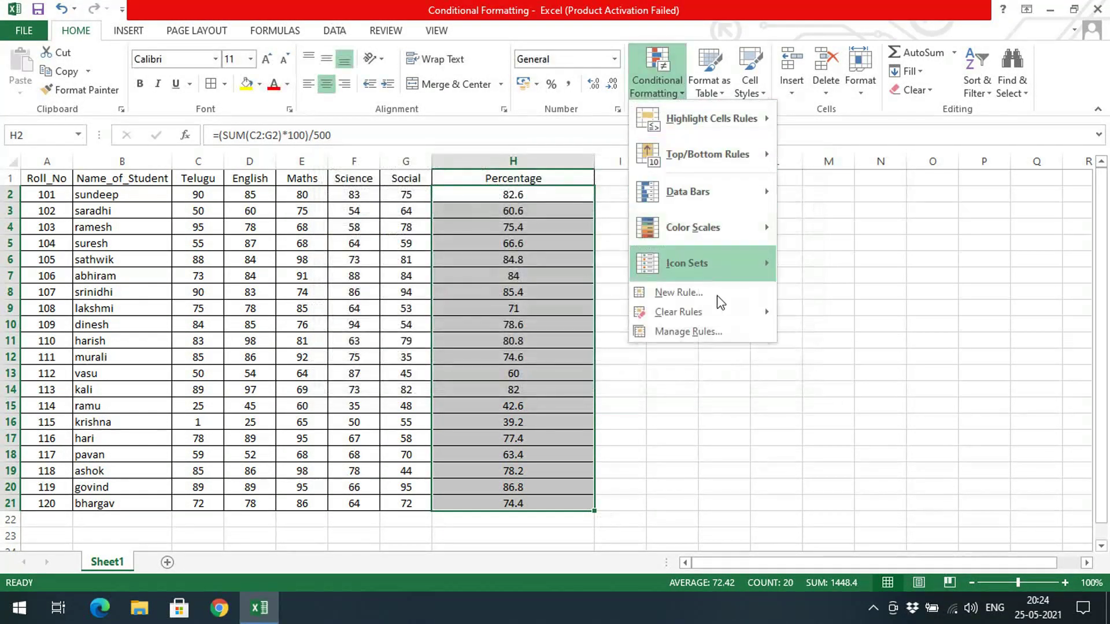
click(710, 296)
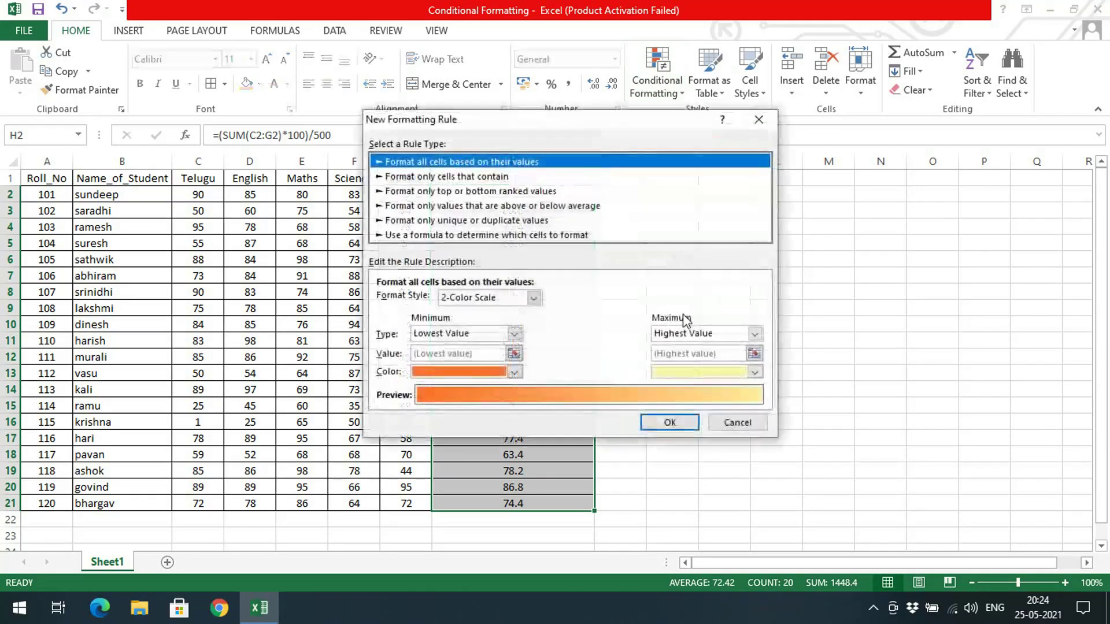
click(459, 206)
click(460, 190)
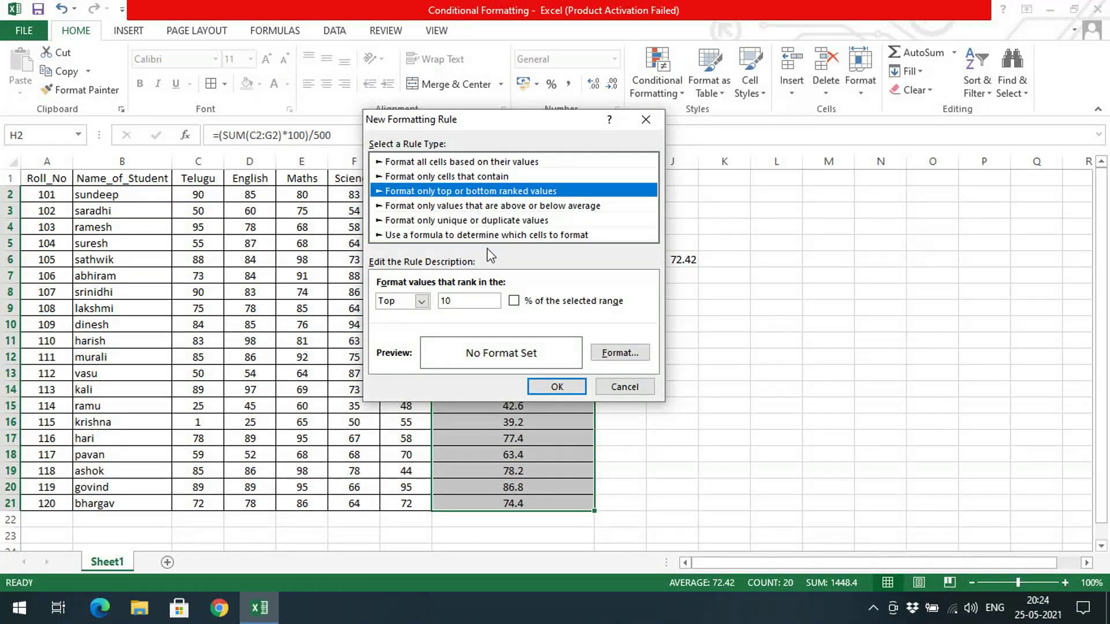
click(514, 302)
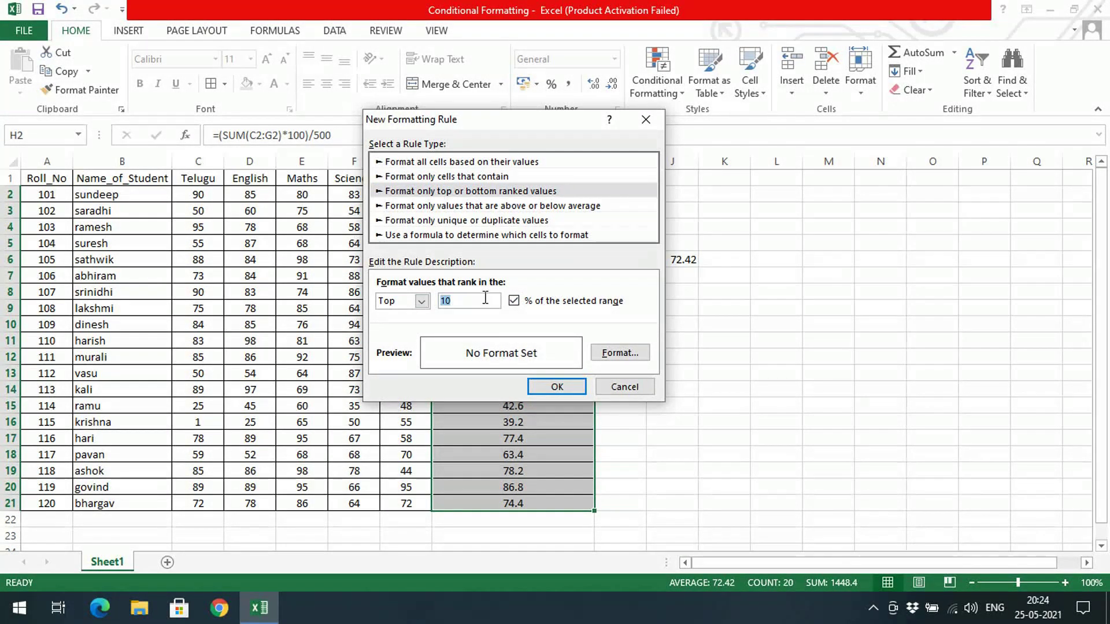
Create a rule on H2:H21 that formats duplicate values with a bold italic font and dark orange fill.
click(458, 223)
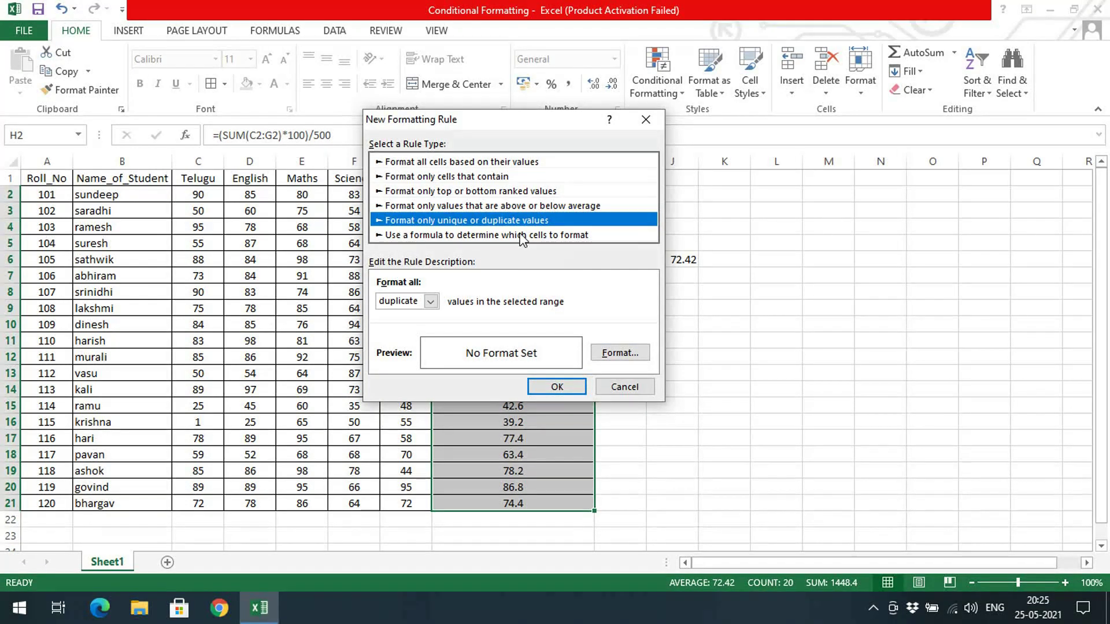
click(431, 301)
click(432, 303)
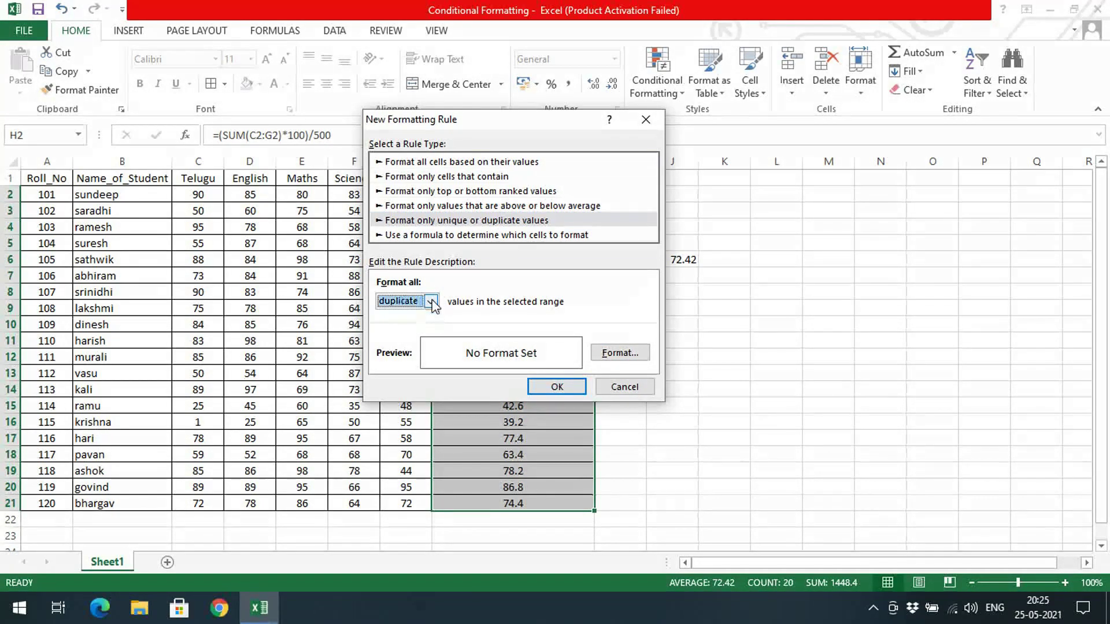
click(612, 356)
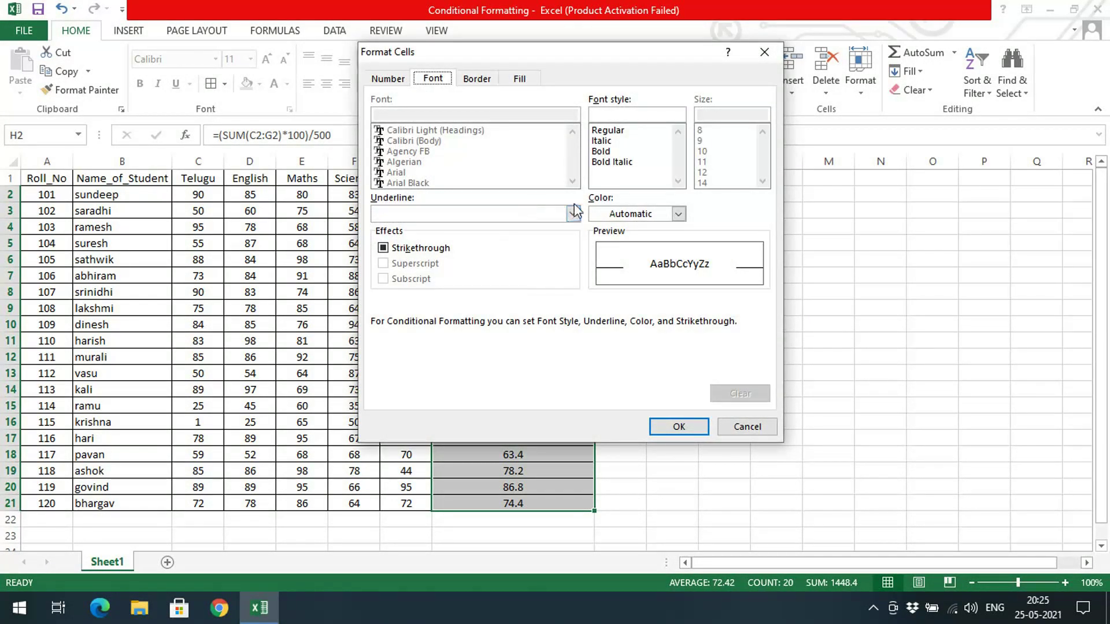
click(599, 152)
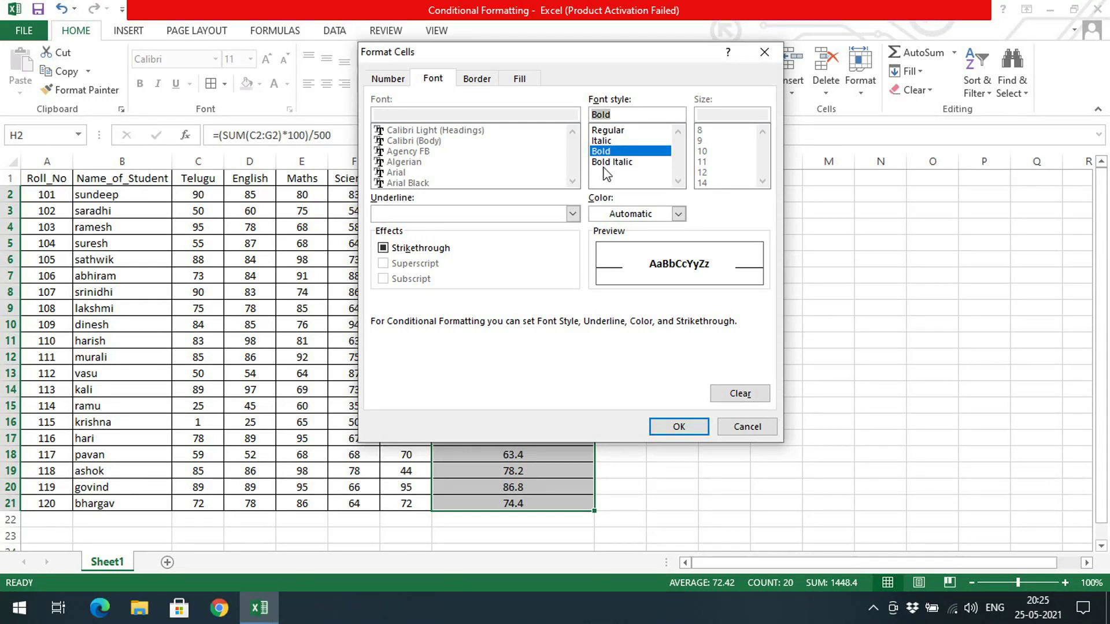
click(610, 162)
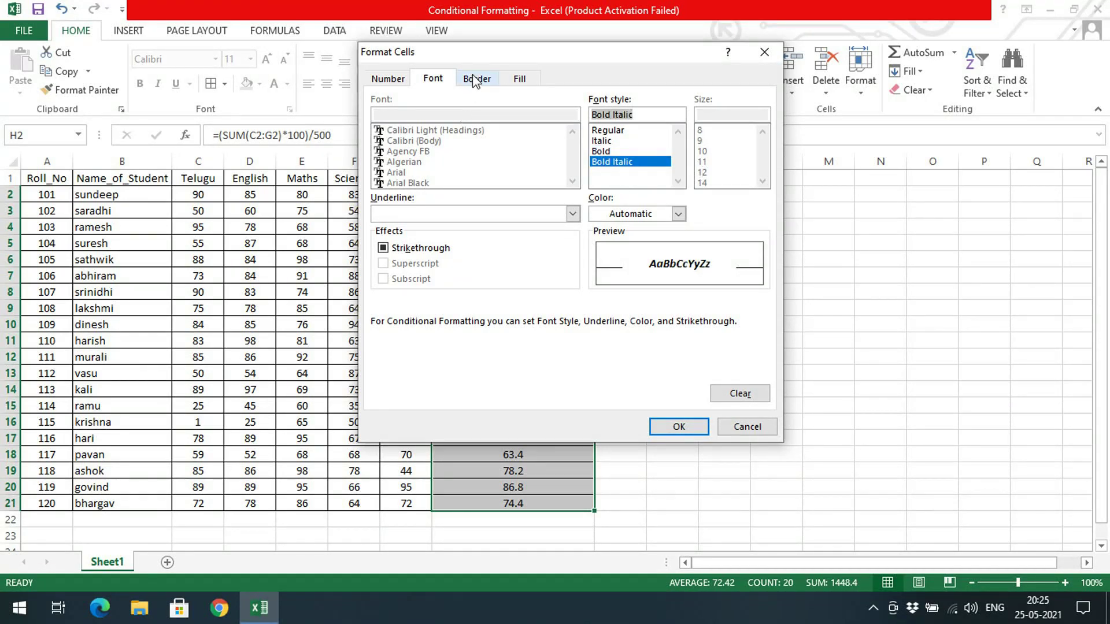
click(520, 79)
click(459, 201)
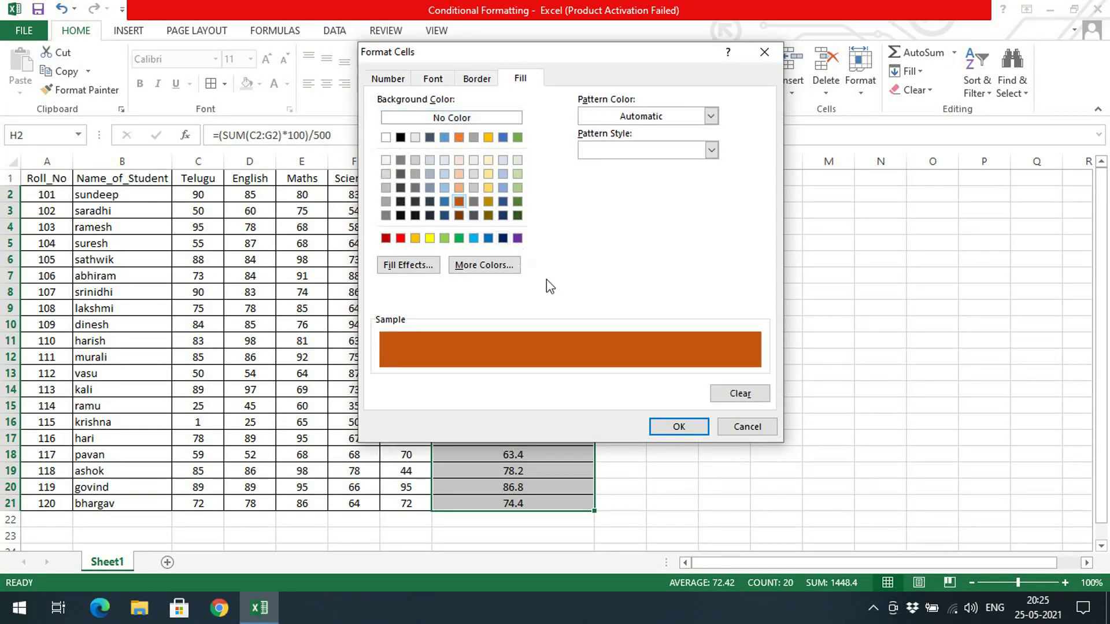
click(689, 426)
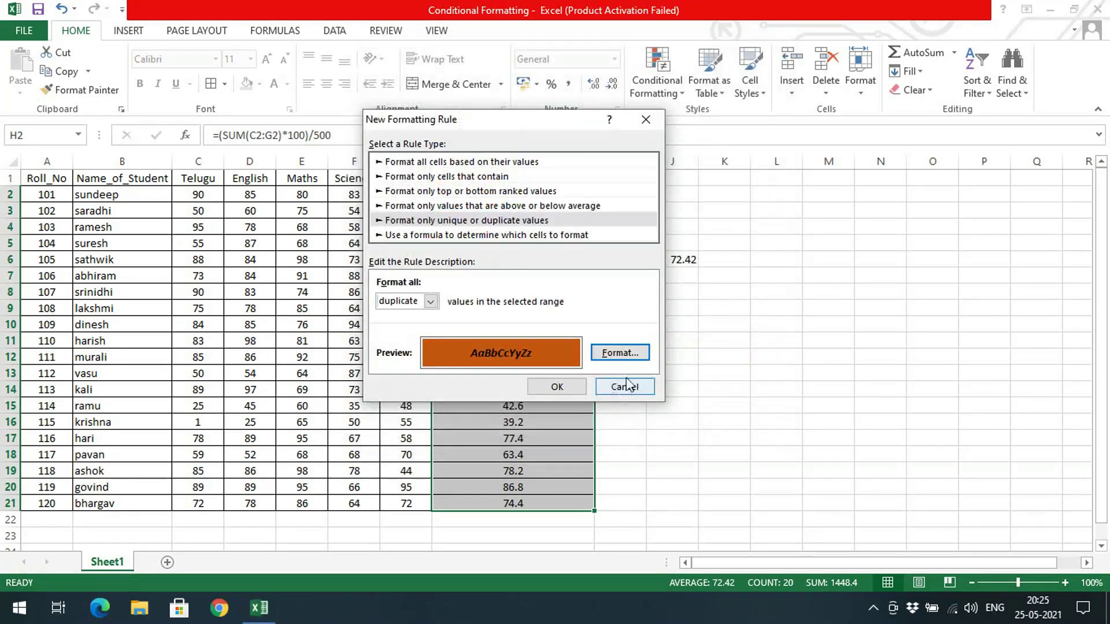
click(565, 387)
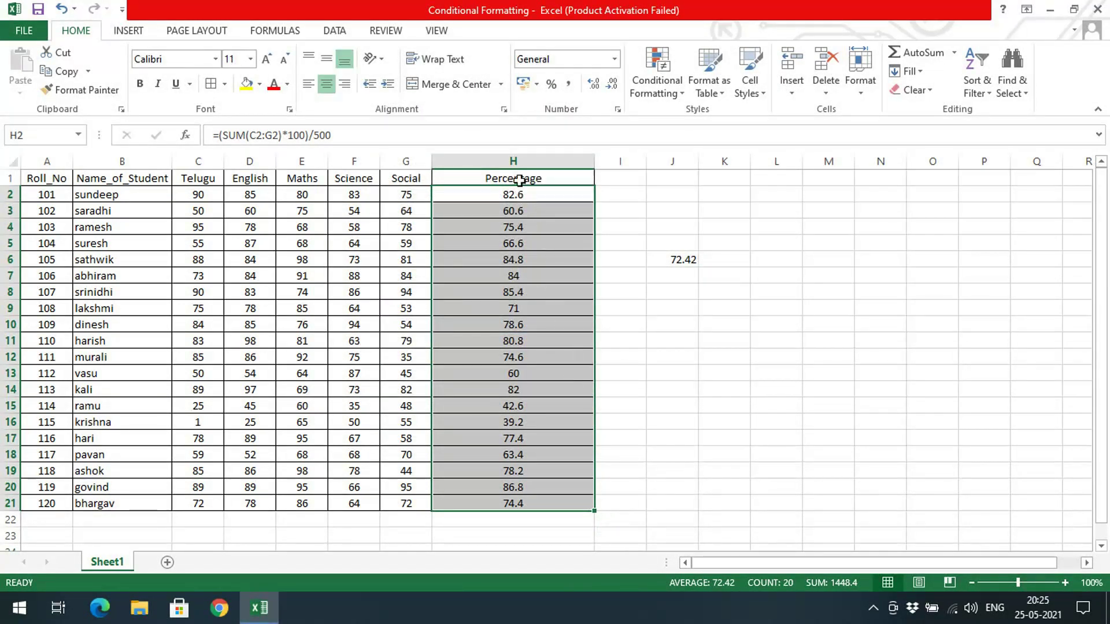
drag(519, 181, 587, 503)
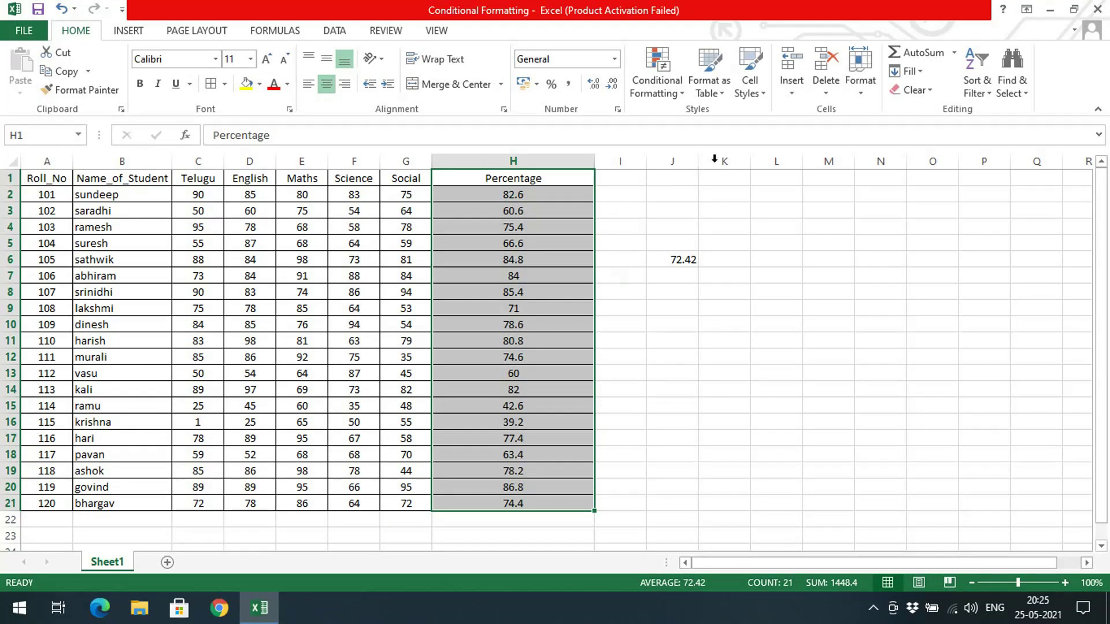
click(682, 92)
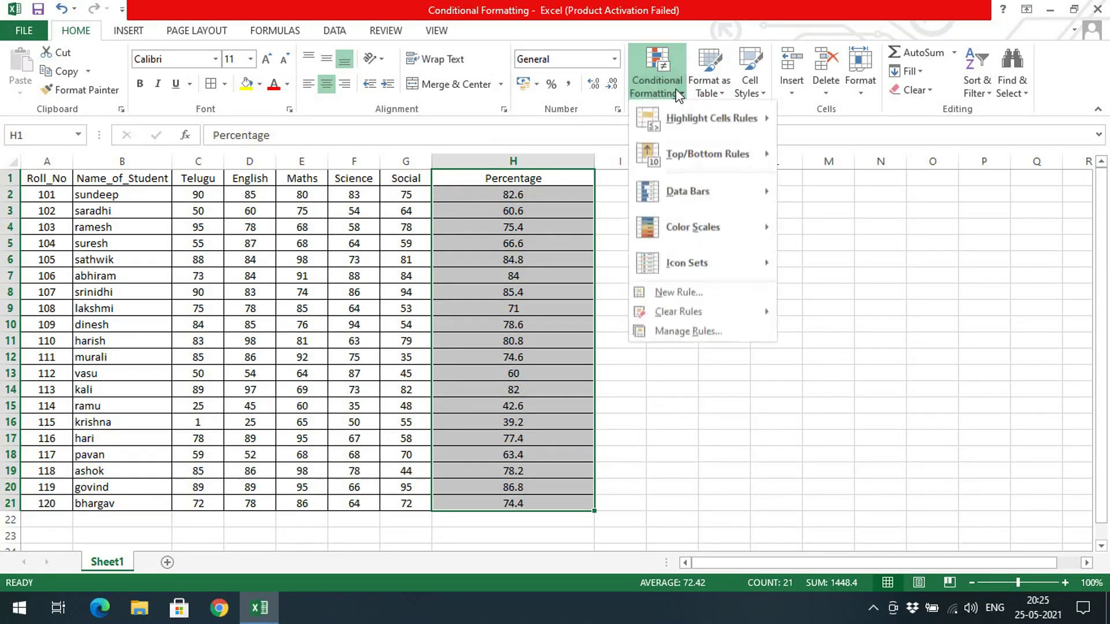
click(703, 293)
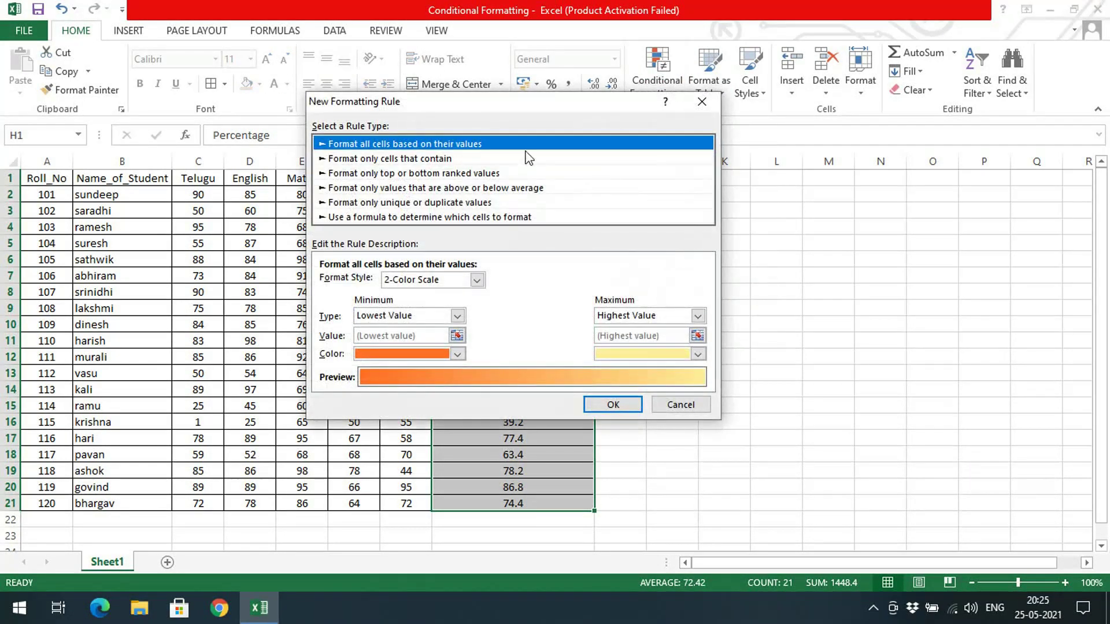
drag(525, 111, 824, 147)
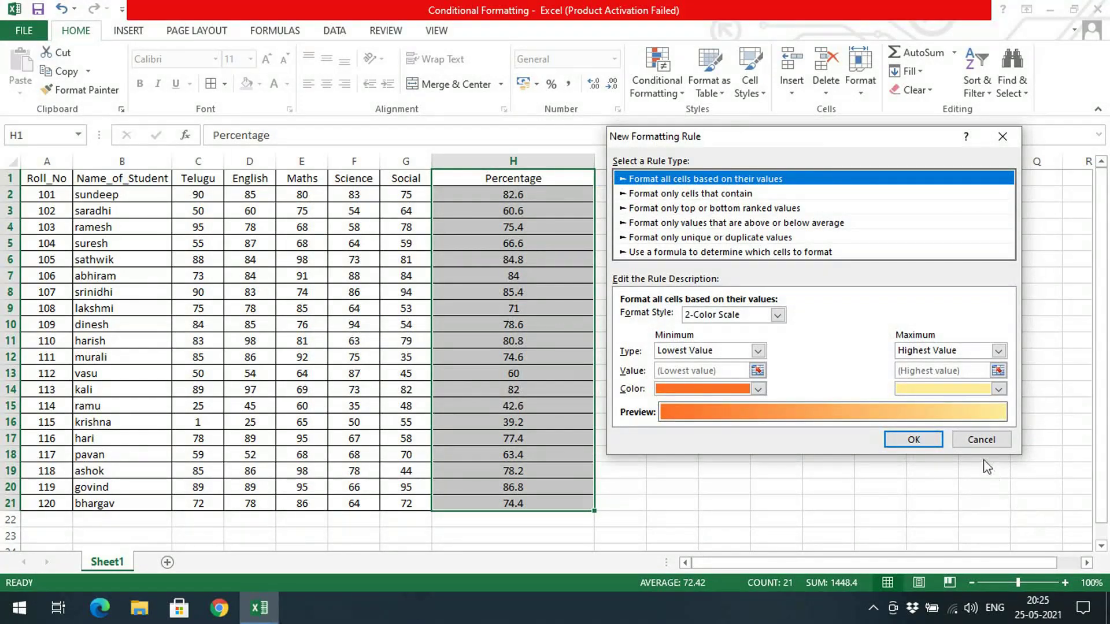
click(915, 441)
Enter the value 86.8 in cell H22 below the Percentage column.
click(550, 535)
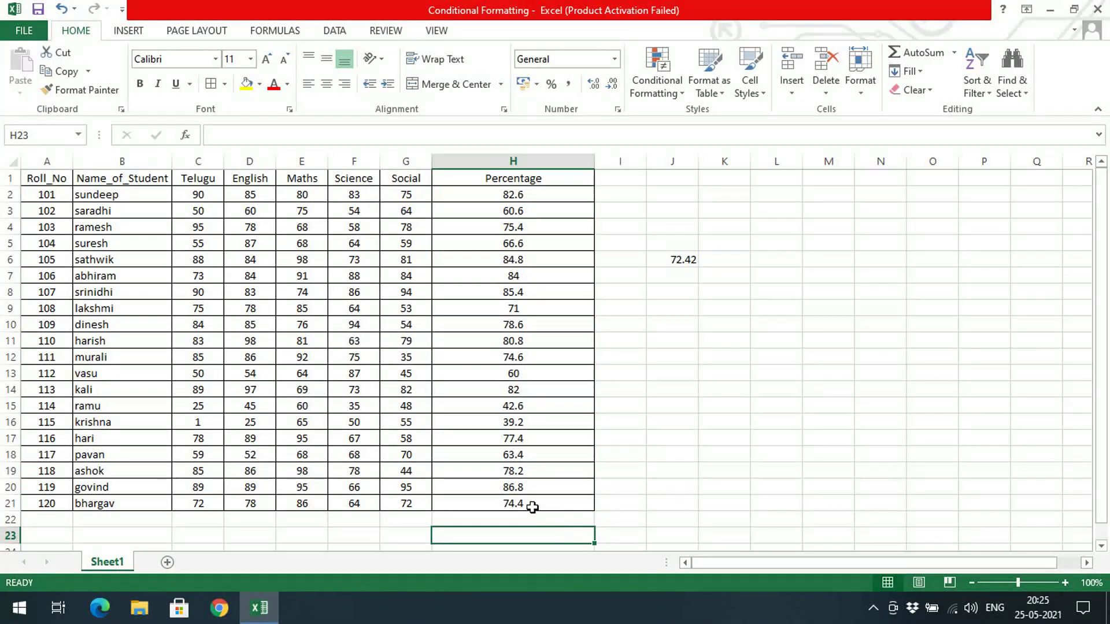
click(533, 518)
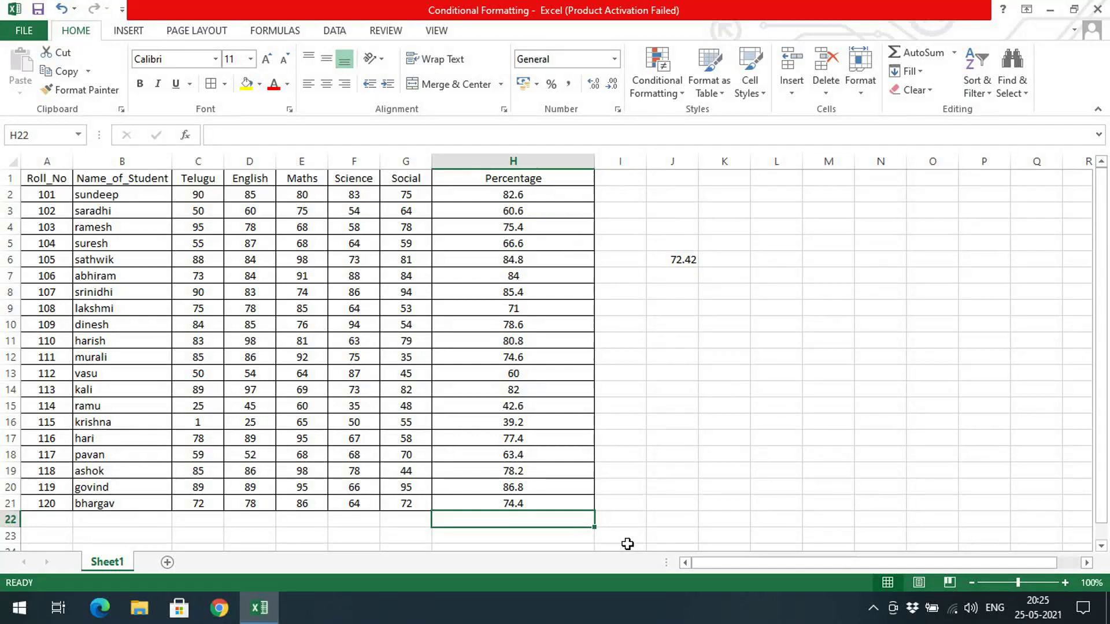
text(86.8)
key(Return)
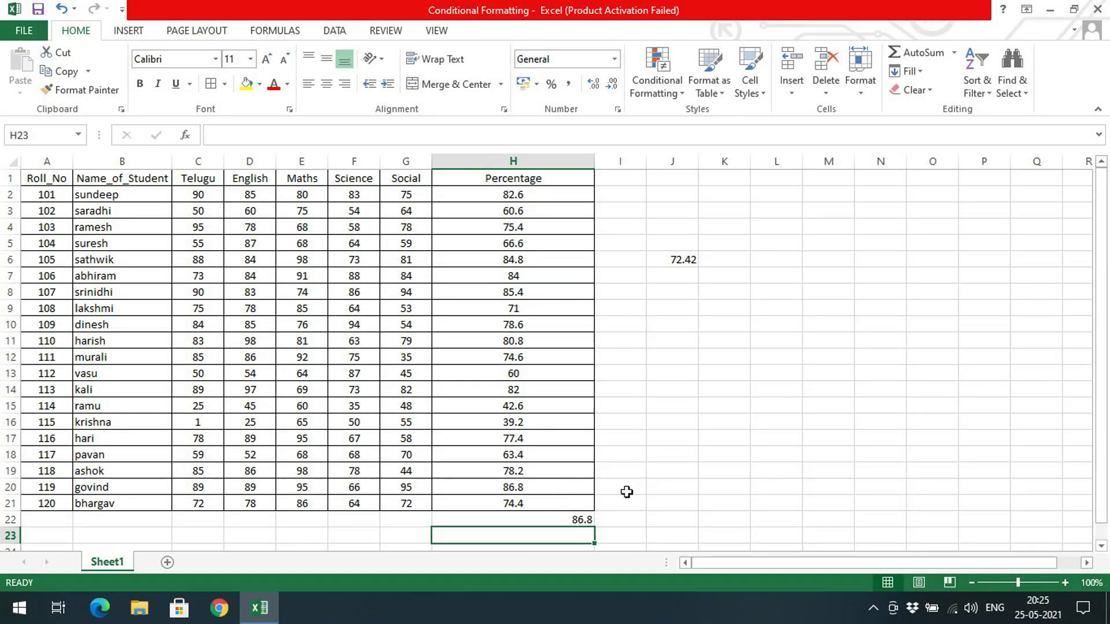
click(574, 518)
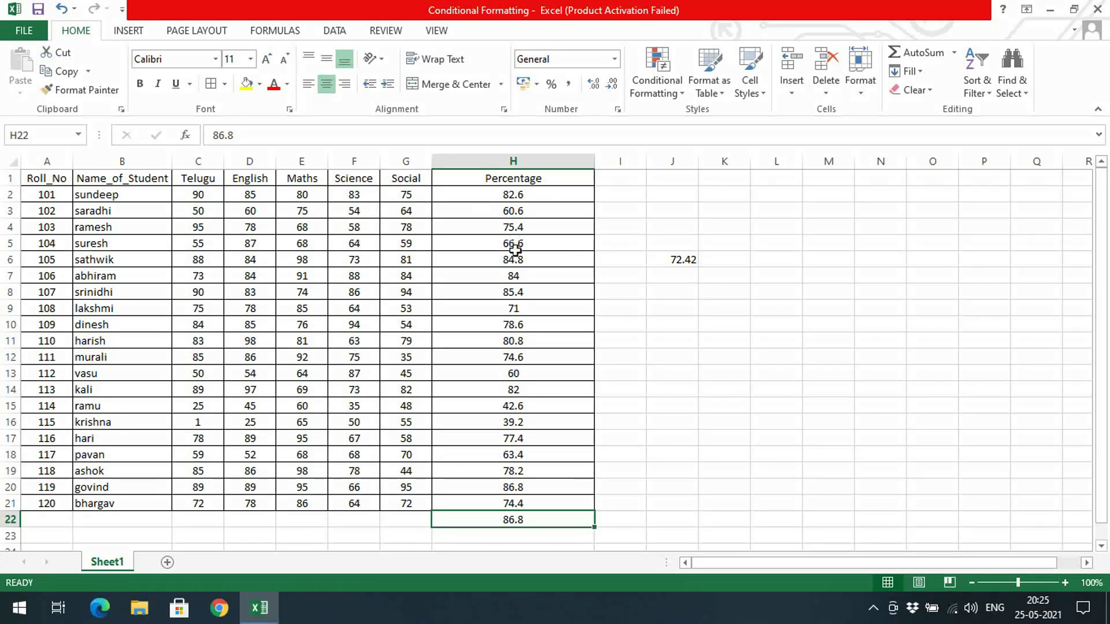
Start a new conditional formatting rule on H2:H22 of the type "Format only unique or duplicate values".
drag(509, 194, 560, 520)
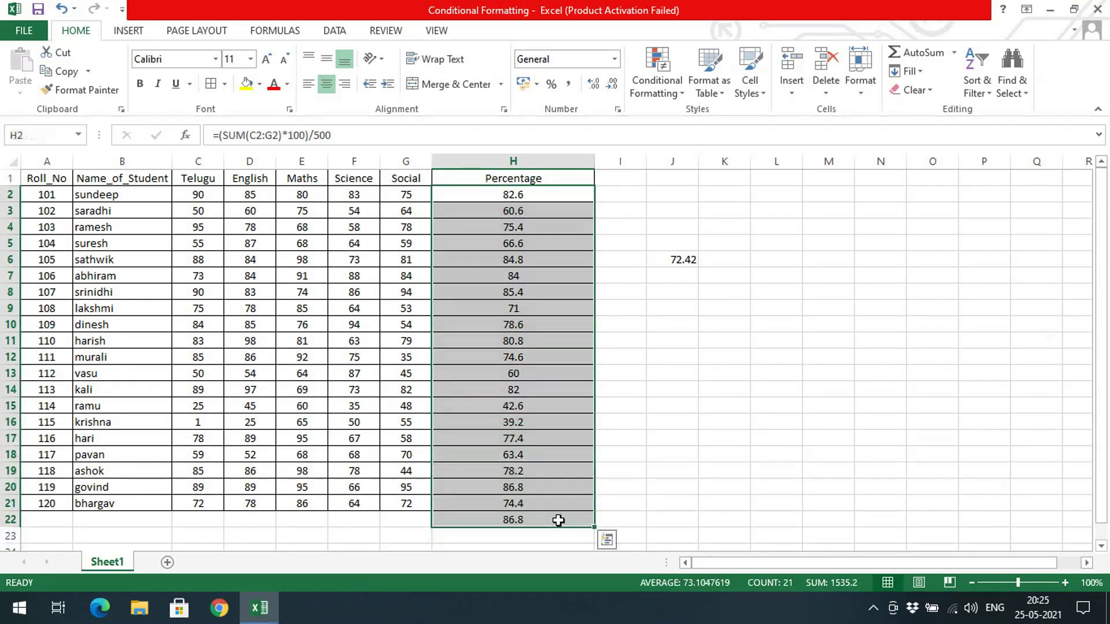
click(657, 87)
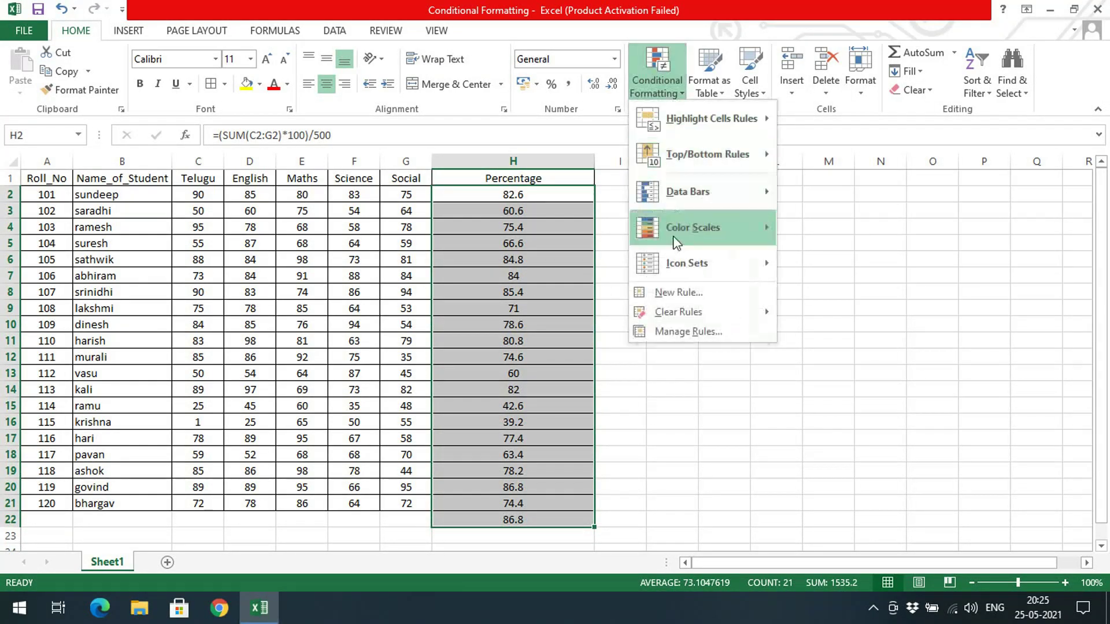
click(678, 292)
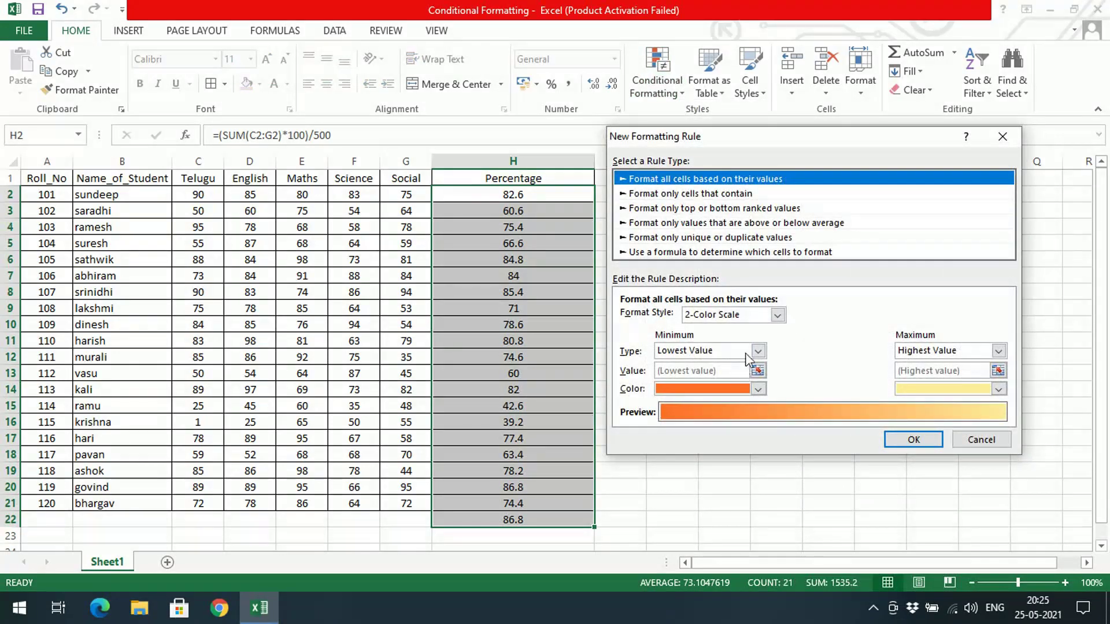
click(752, 237)
Give the duplicate values a blue fill and bold italic font, and create the rule.
click(864, 370)
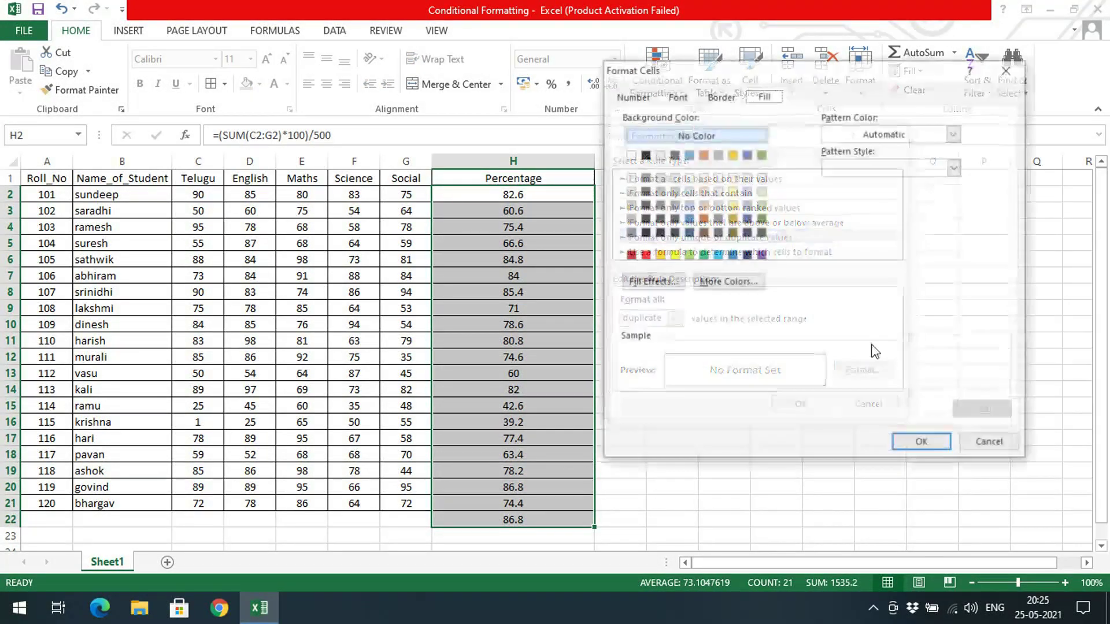
click(688, 218)
click(720, 96)
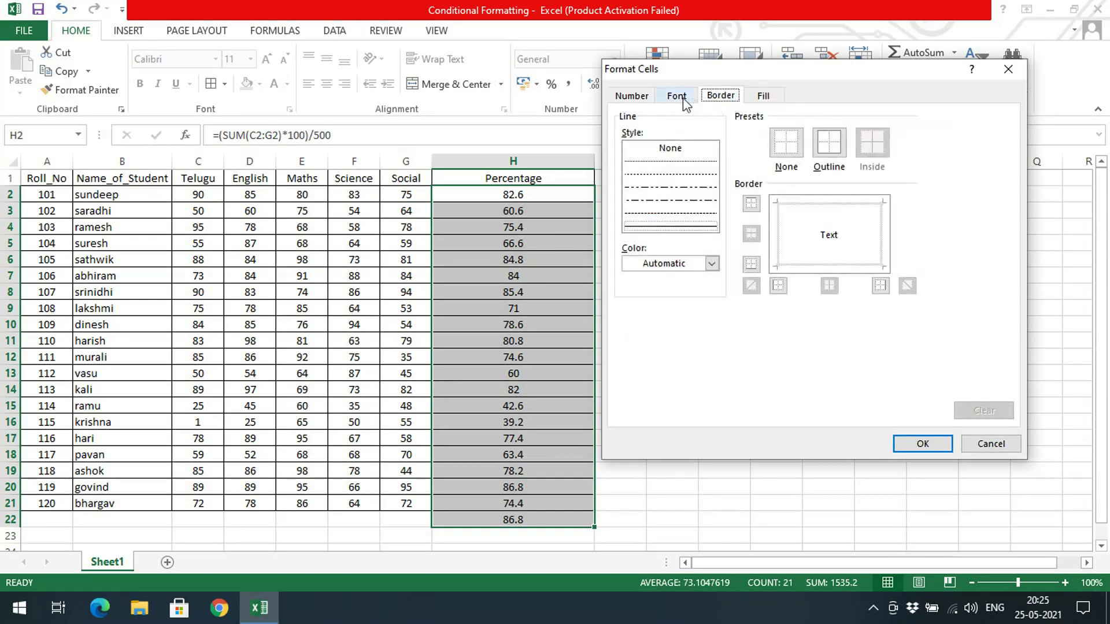
click(677, 96)
click(850, 180)
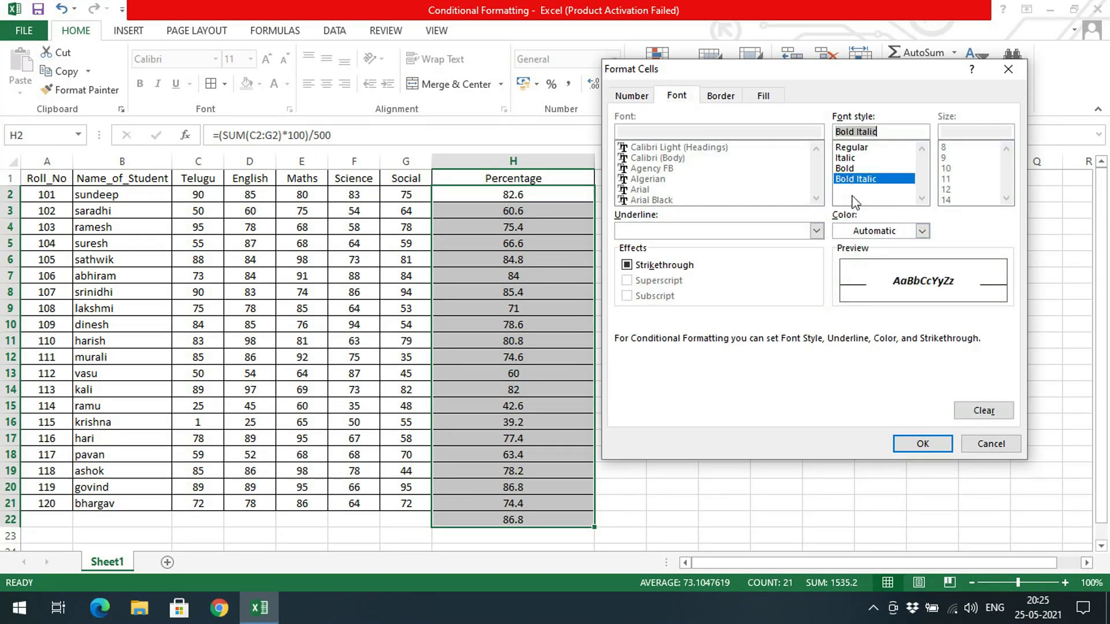
click(631, 96)
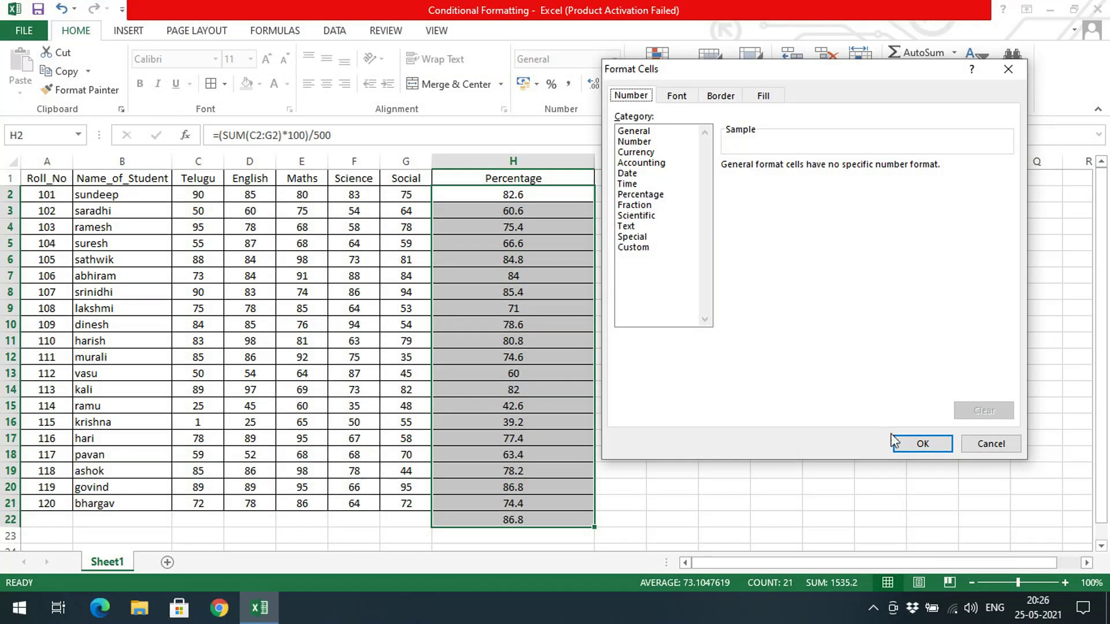
click(919, 446)
click(810, 408)
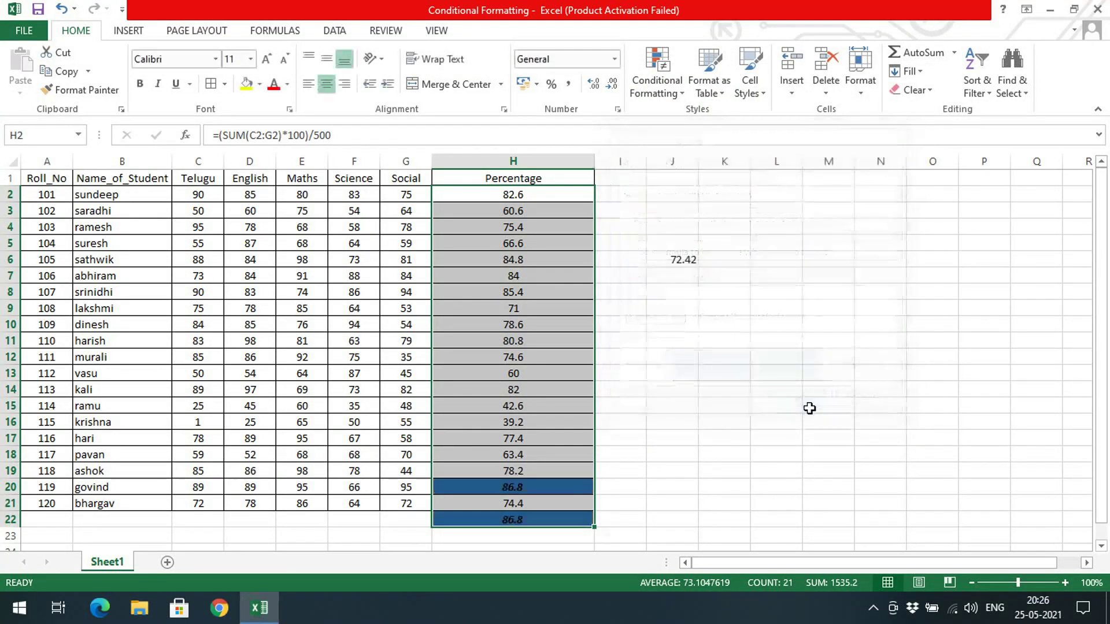
click(783, 473)
Examine the highlighted duplicate percentages in cells H20 and H22.
click(549, 485)
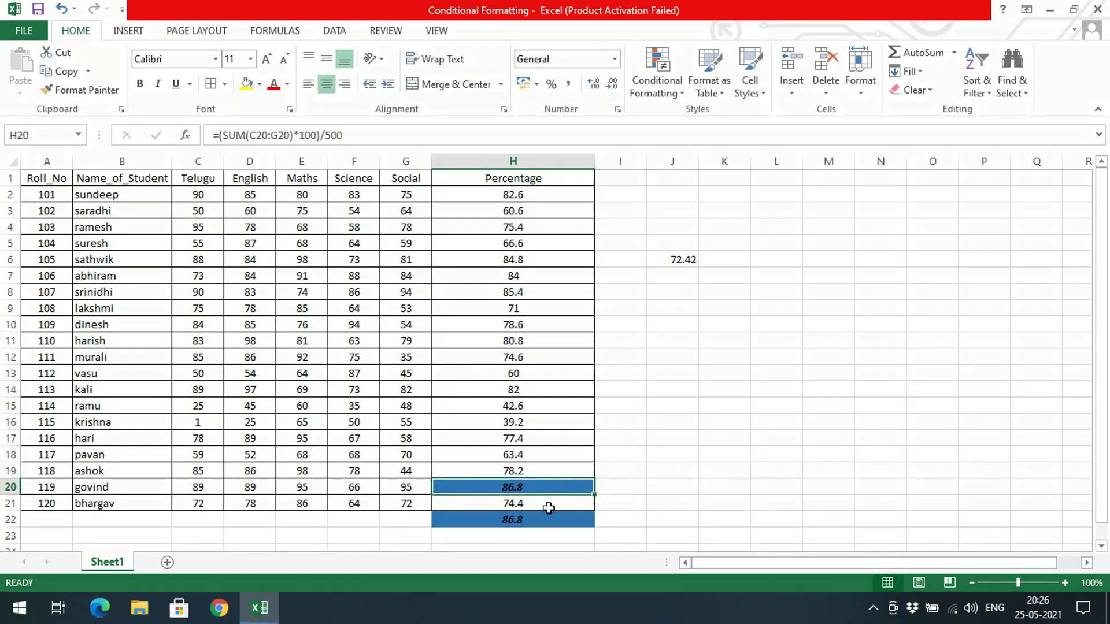
click(540, 522)
click(540, 488)
click(540, 520)
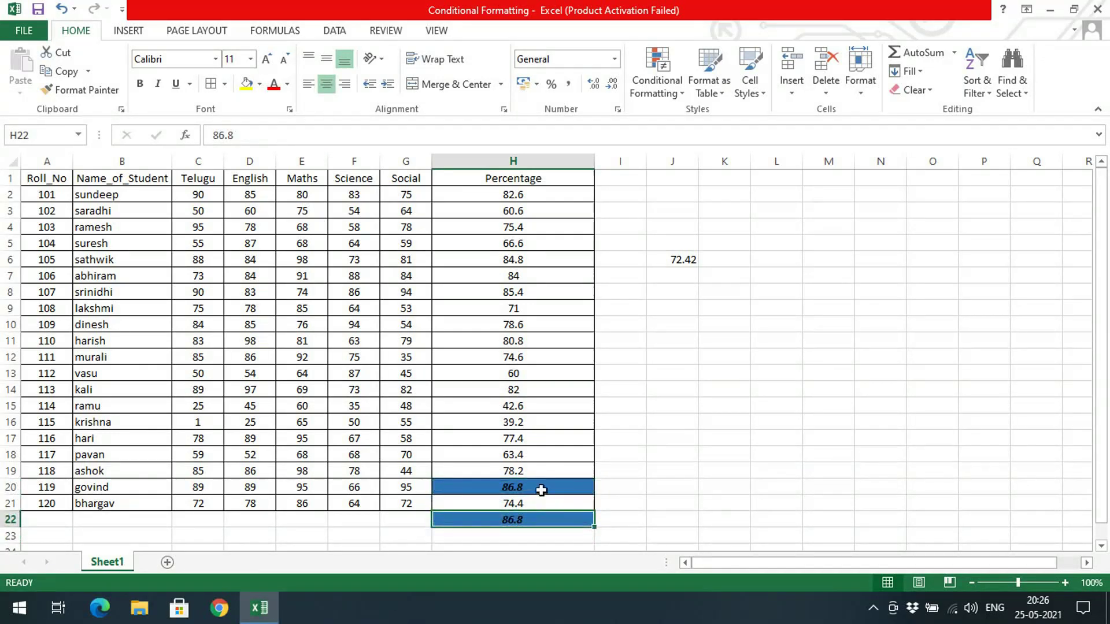
click(540, 503)
click(540, 488)
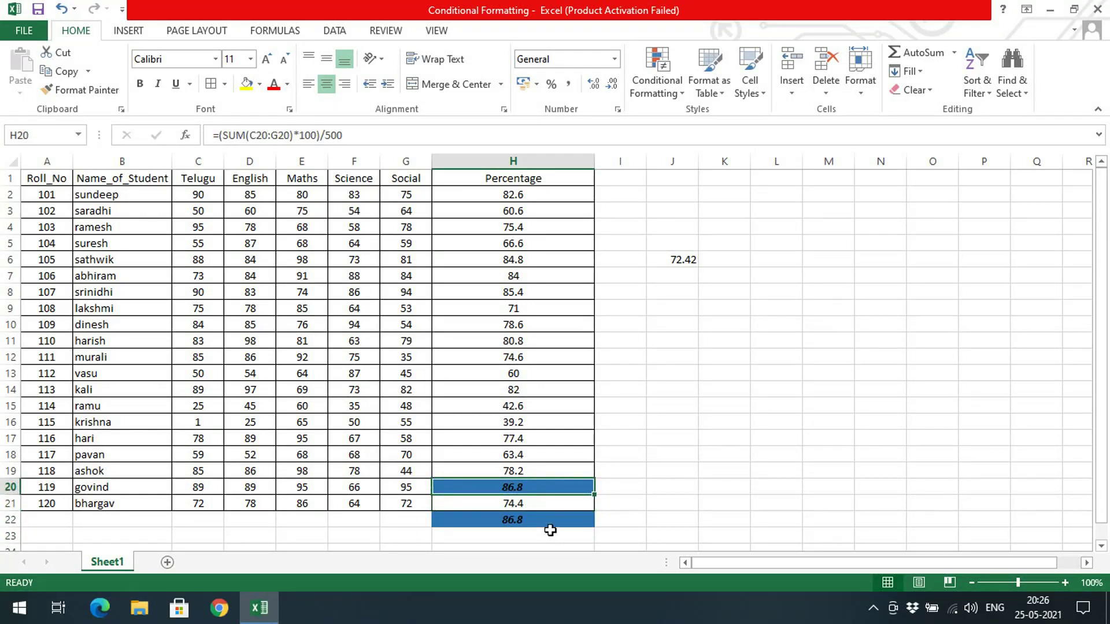
Examine the "Use a formula to determine which cells to format" rule type and its cell format options for H22, without creating a rule.
click(550, 522)
click(657, 81)
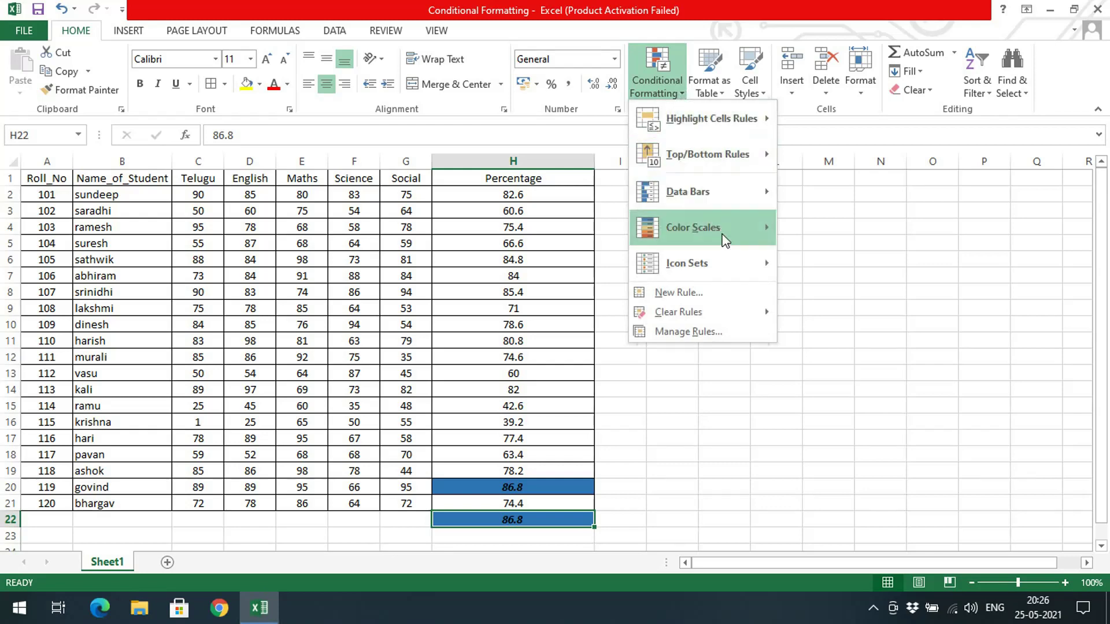
click(720, 292)
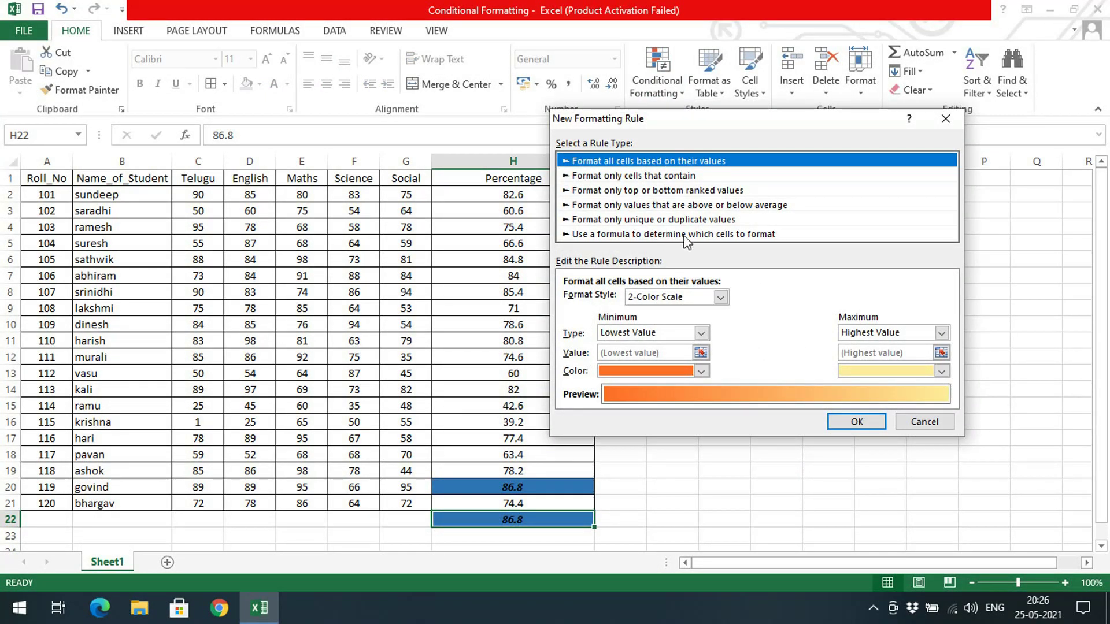
click(772, 238)
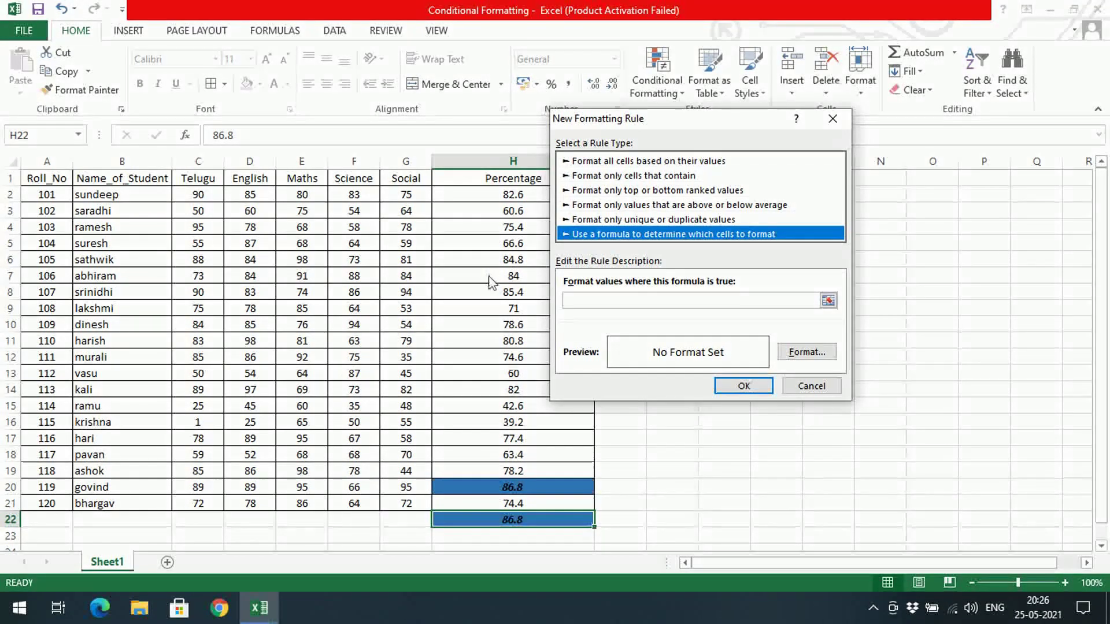
click(791, 355)
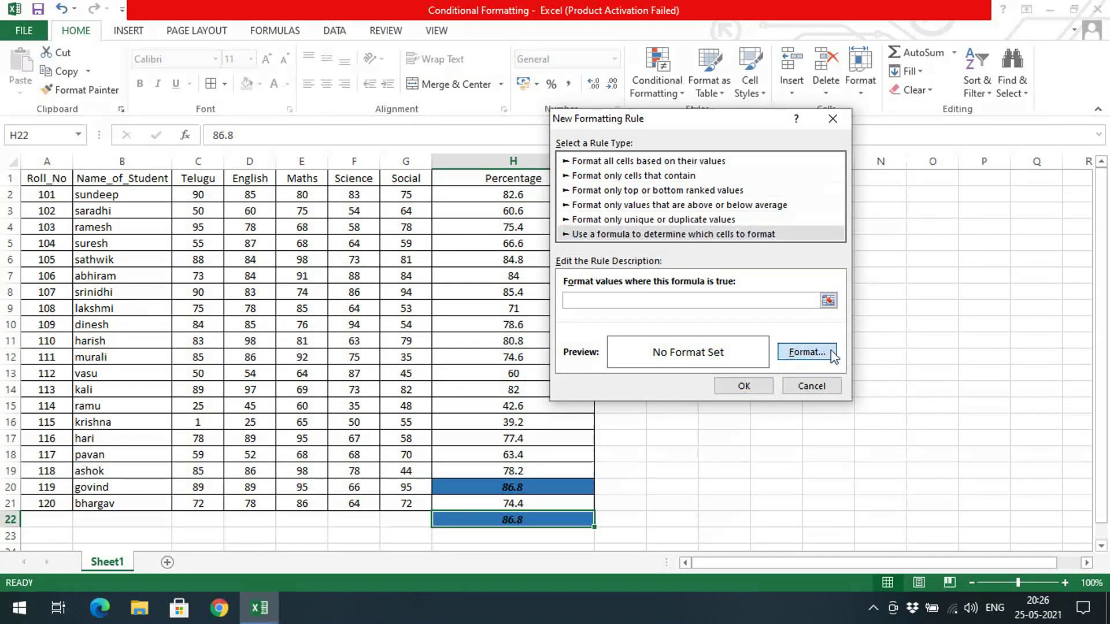
click(636, 84)
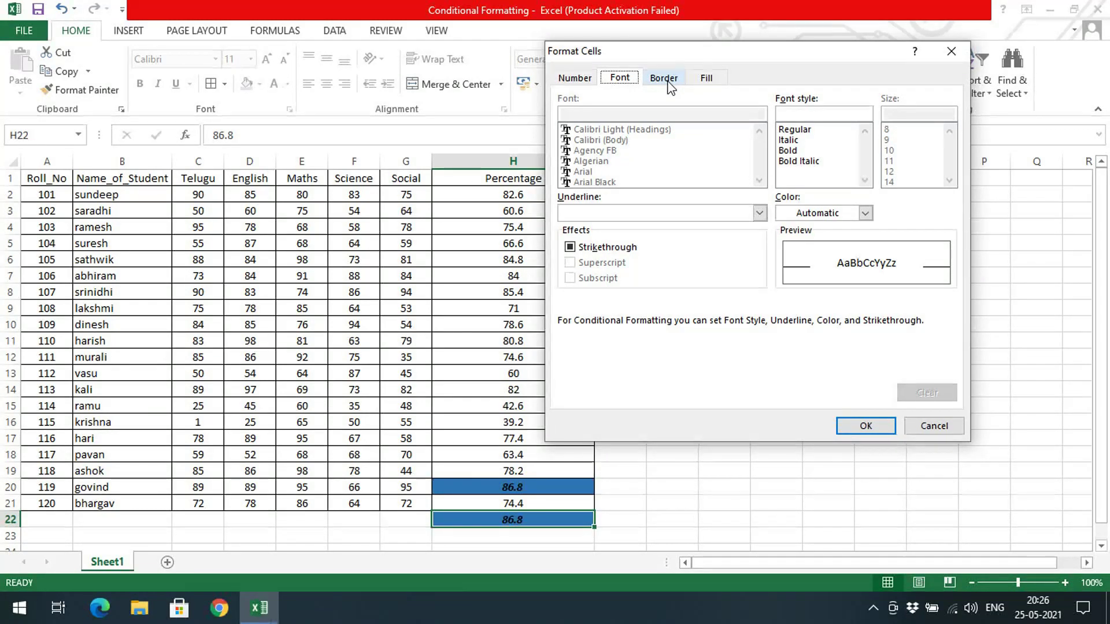
click(934, 426)
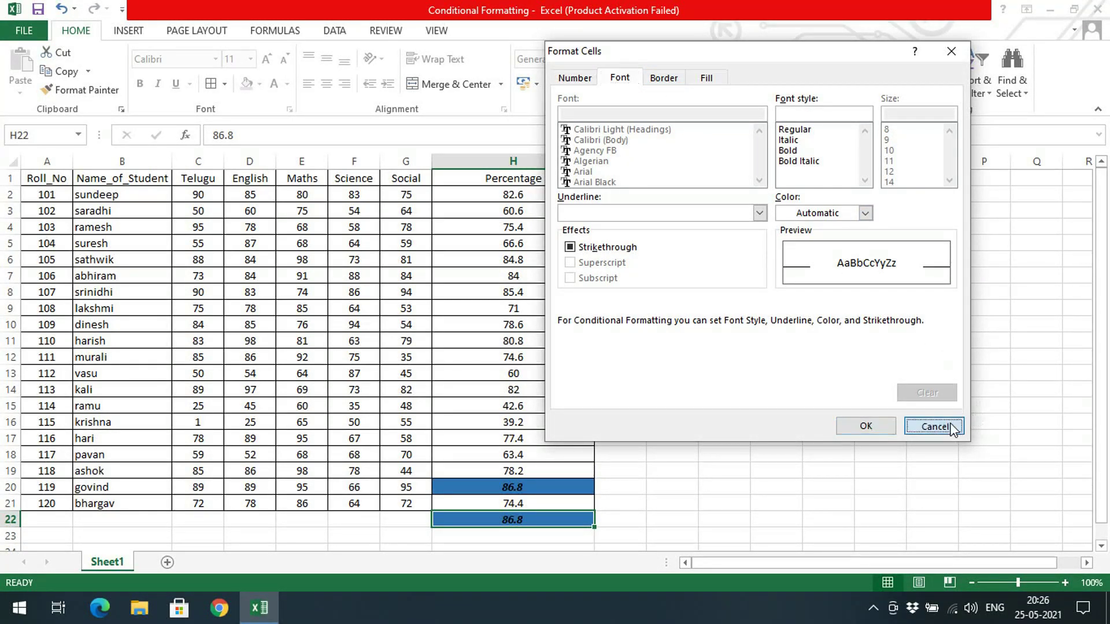
click(824, 386)
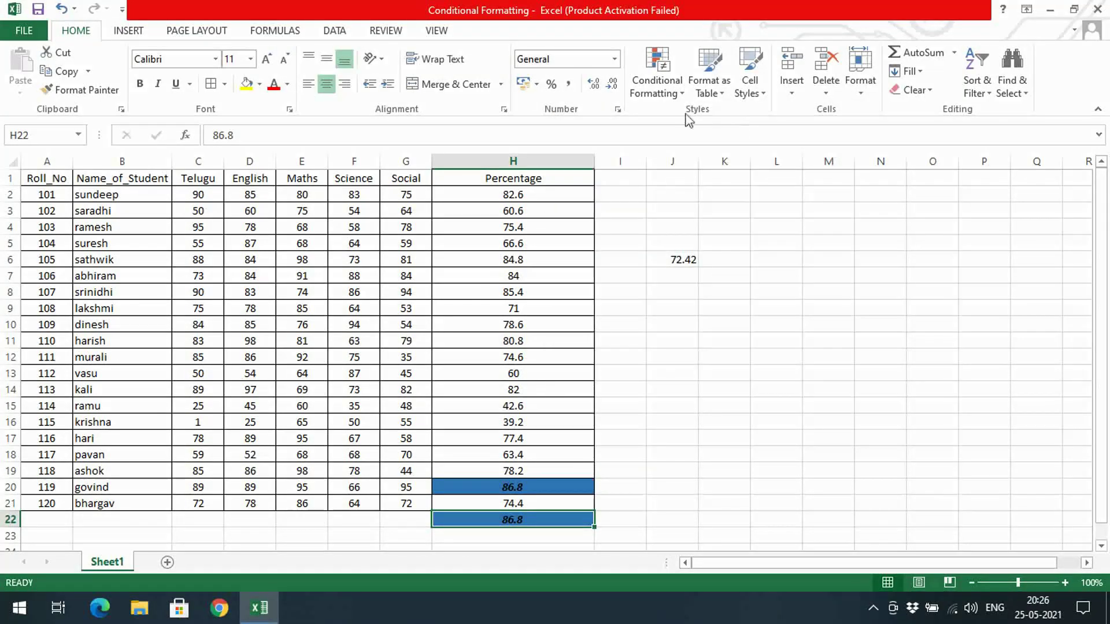
click(677, 104)
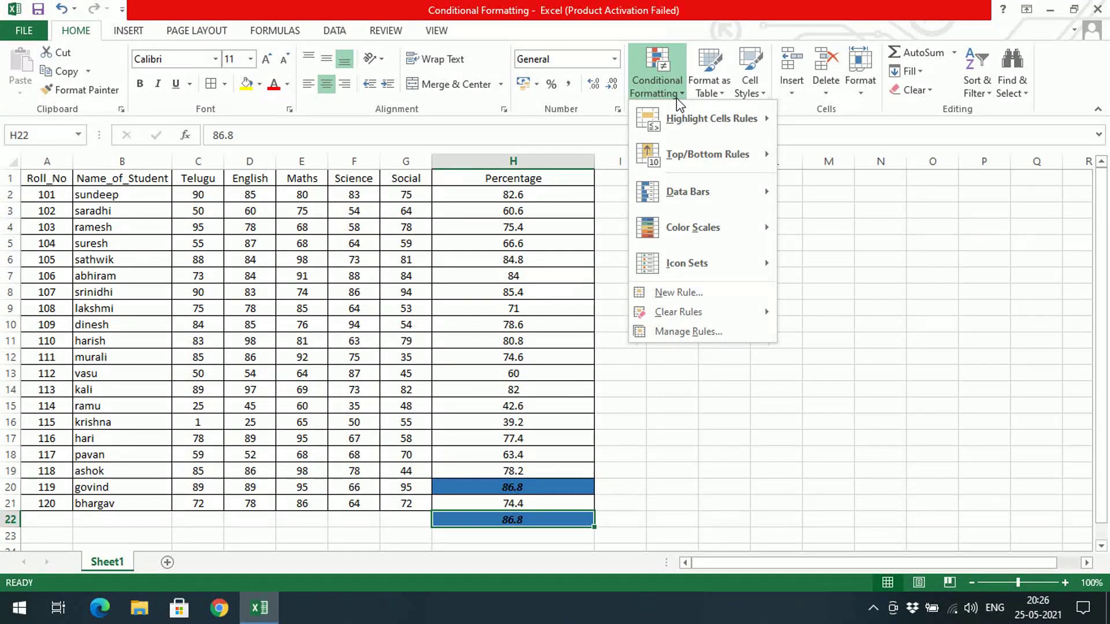
mouse_move(628, 195)
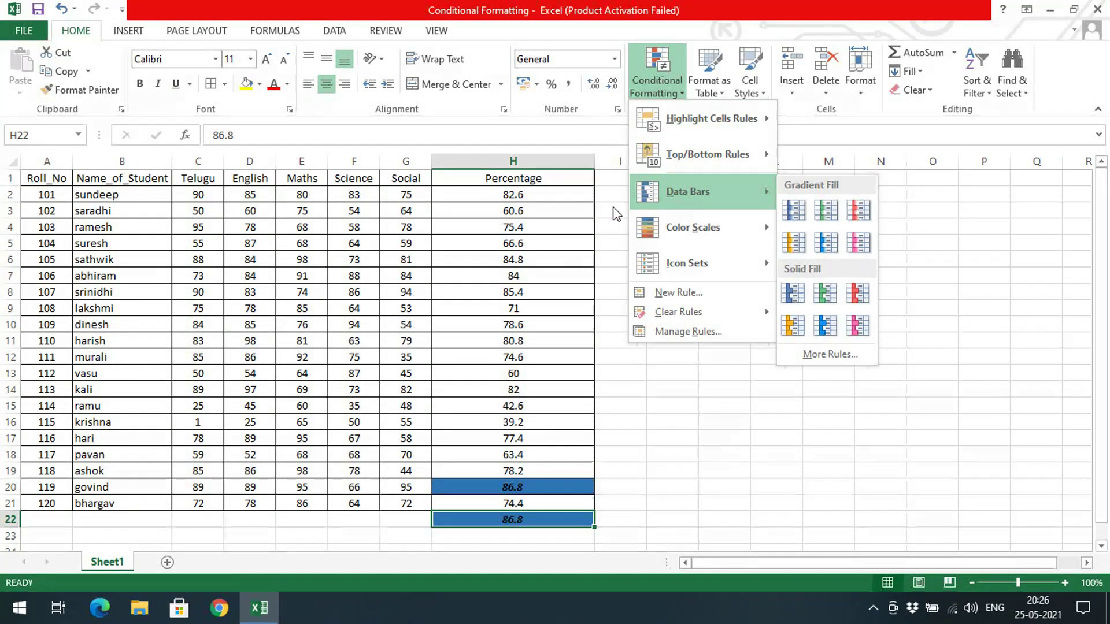
click(654, 439)
click(550, 488)
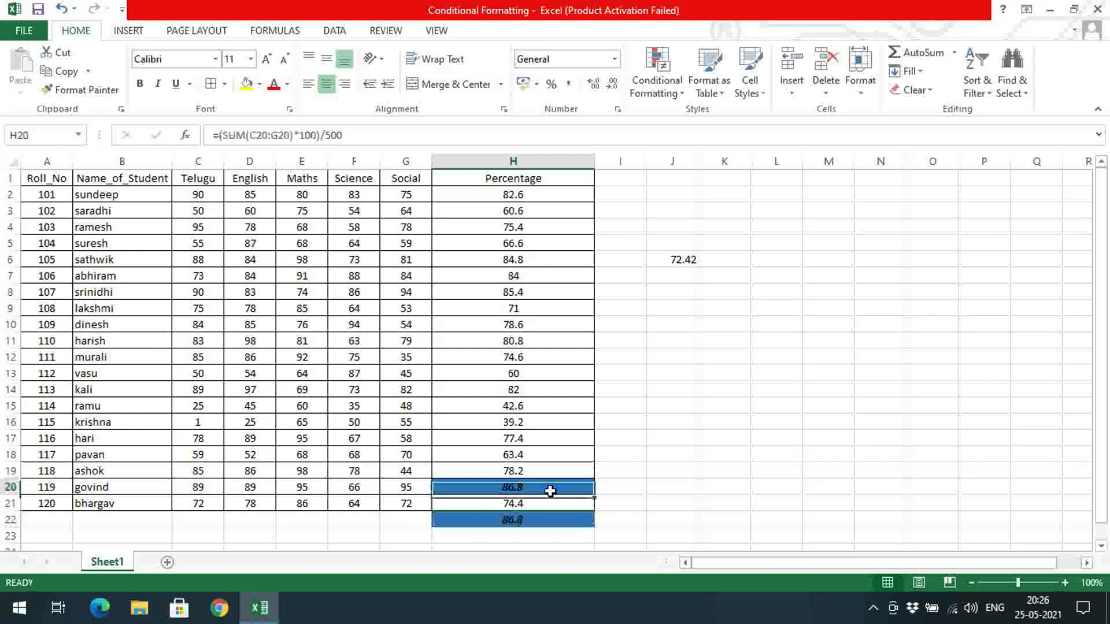
click(743, 430)
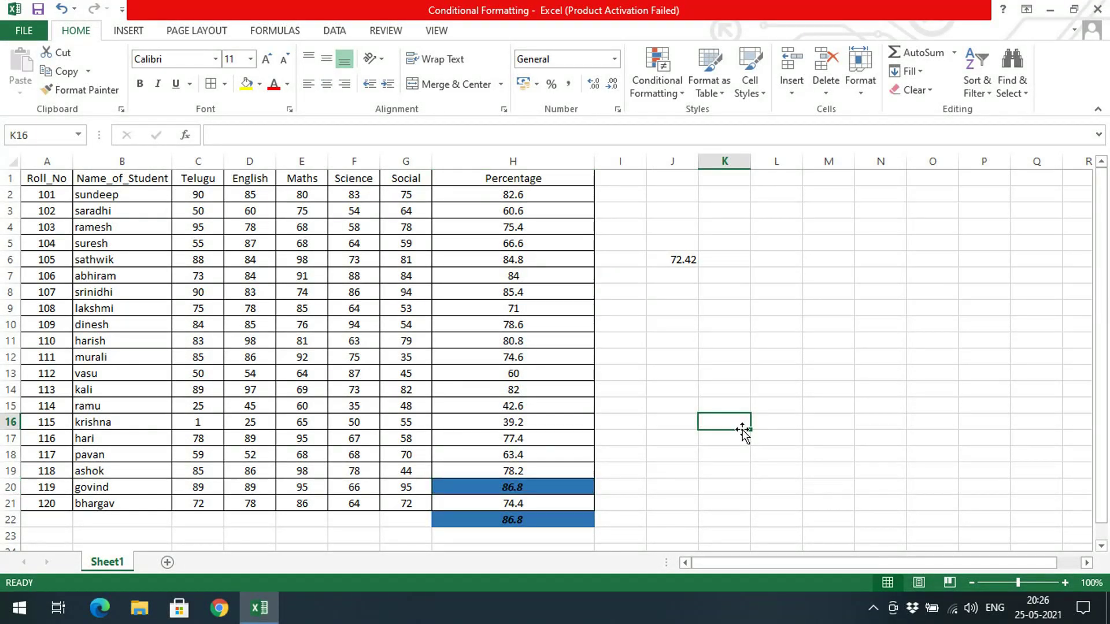